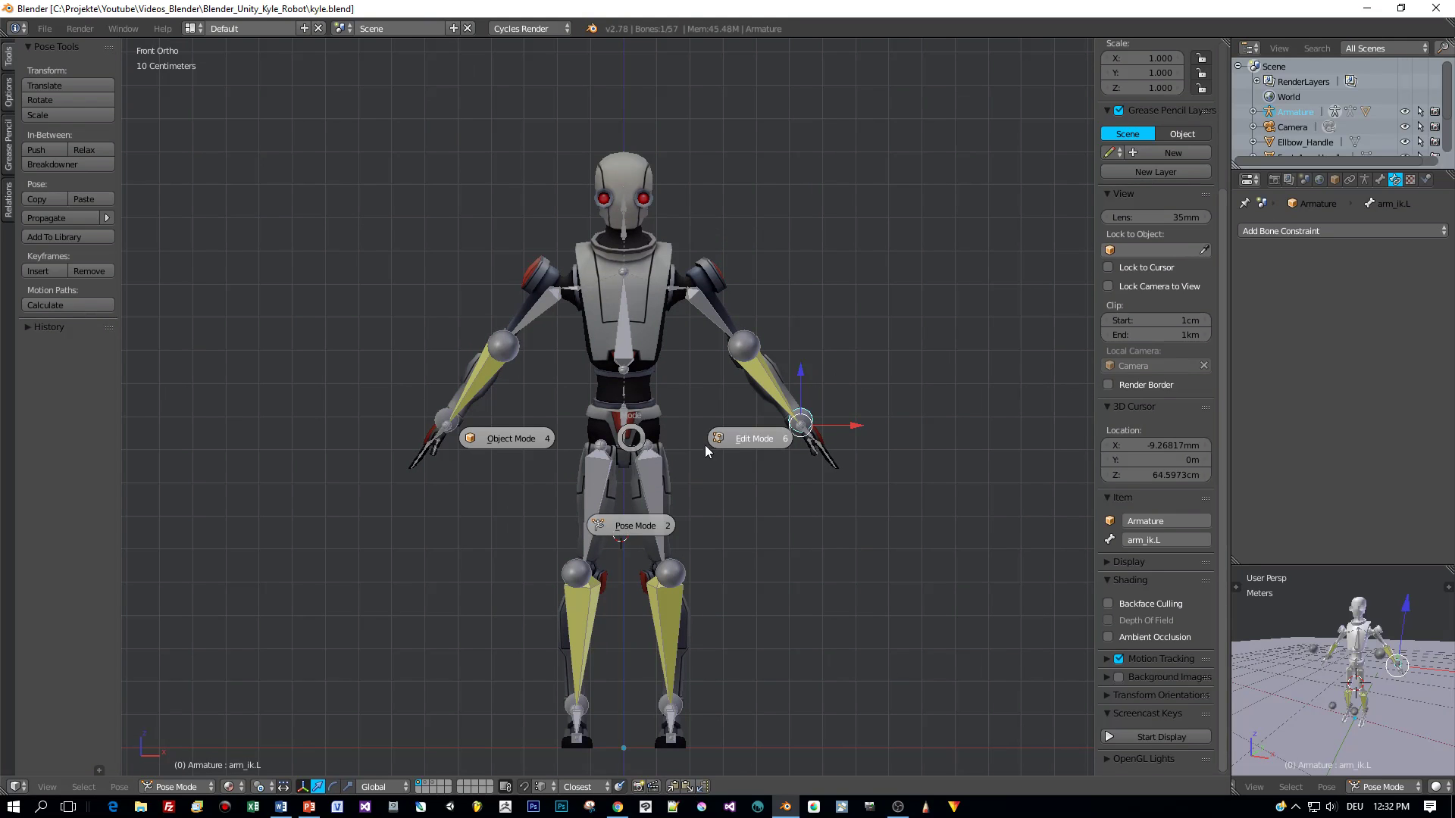
- Test the Hip bone in Pose Mode by moving it down, and clear its location
right_click(626, 422)
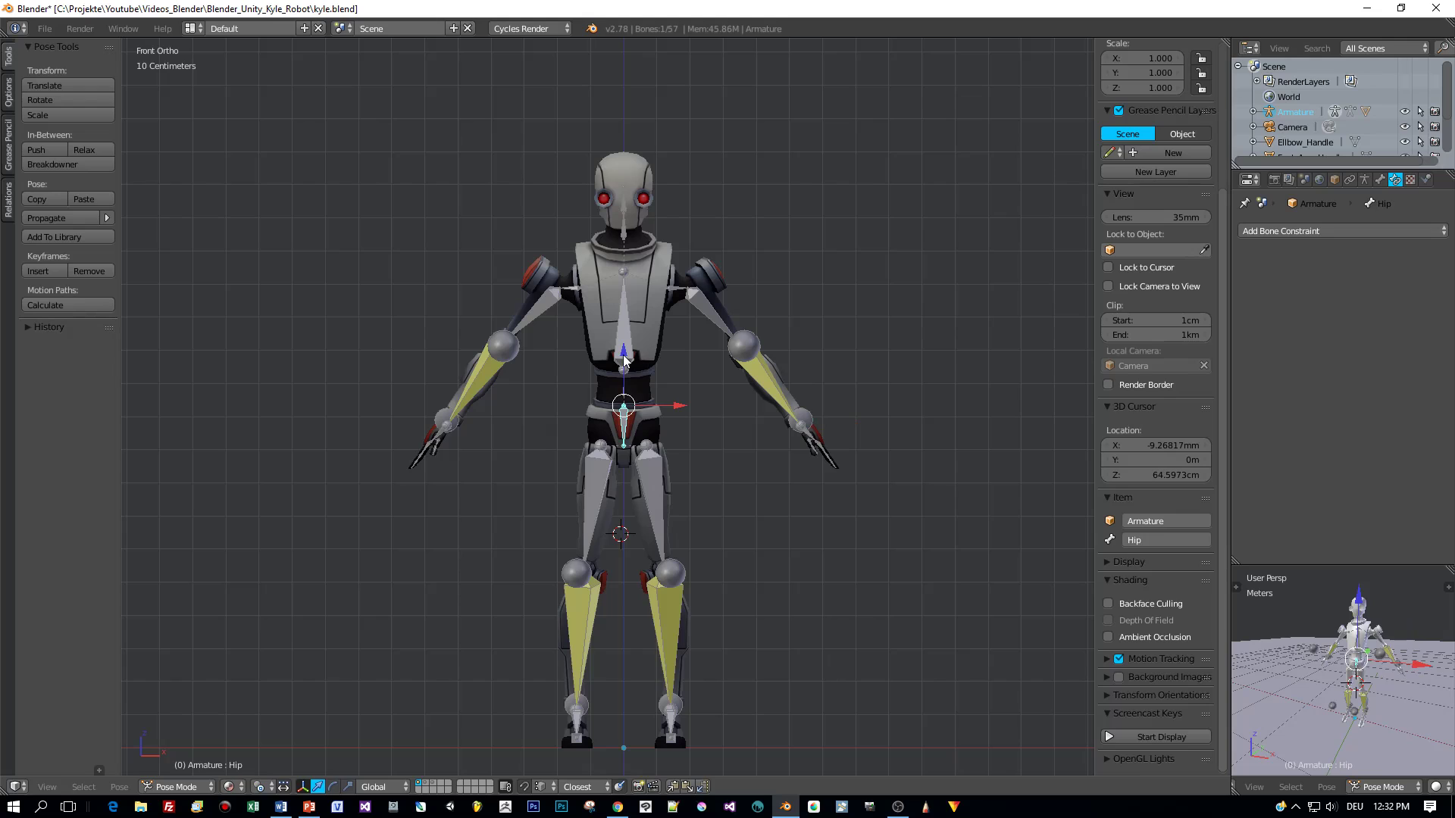
key("g")
left_click(621, 404)
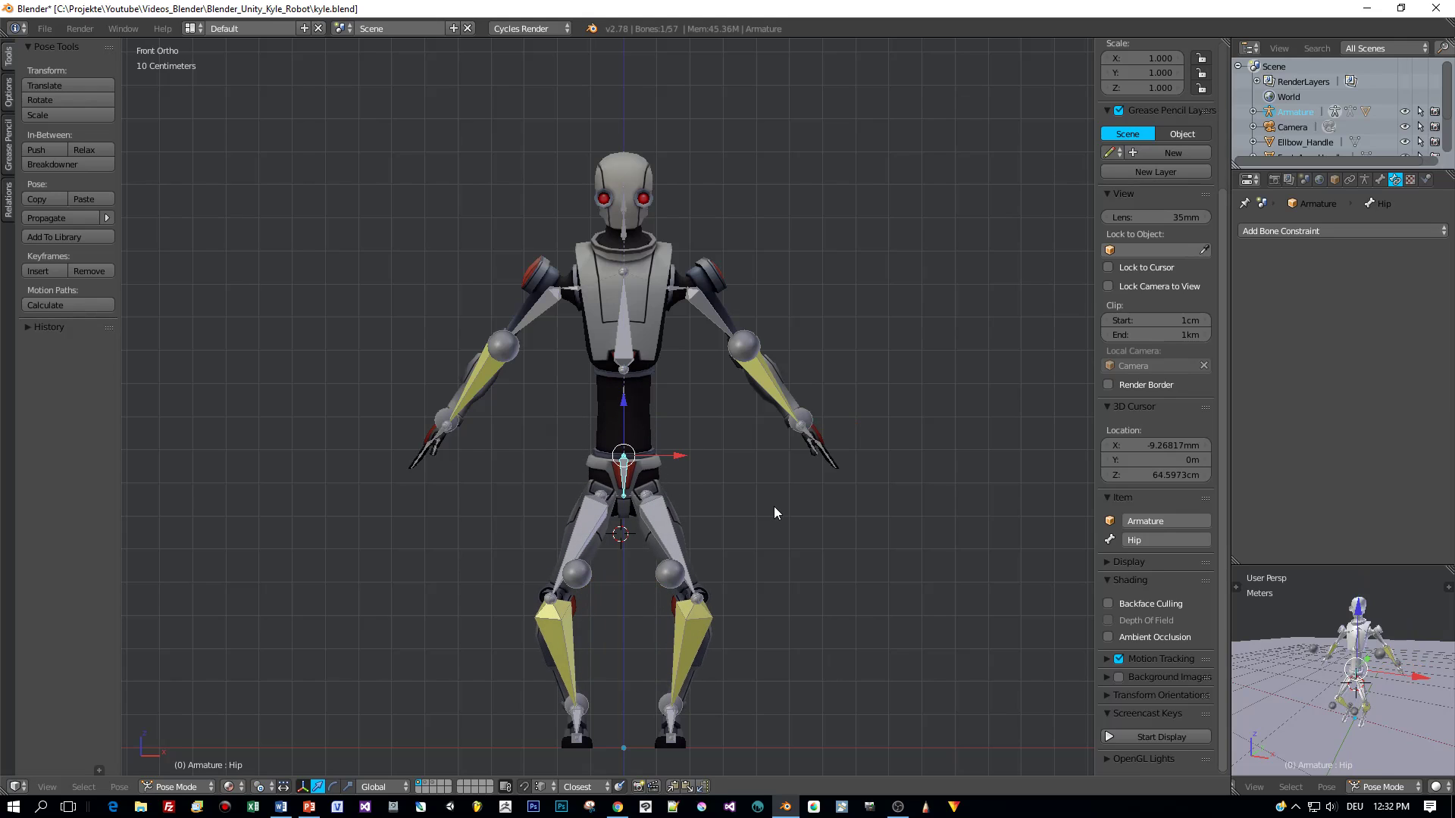
key("alt+g")
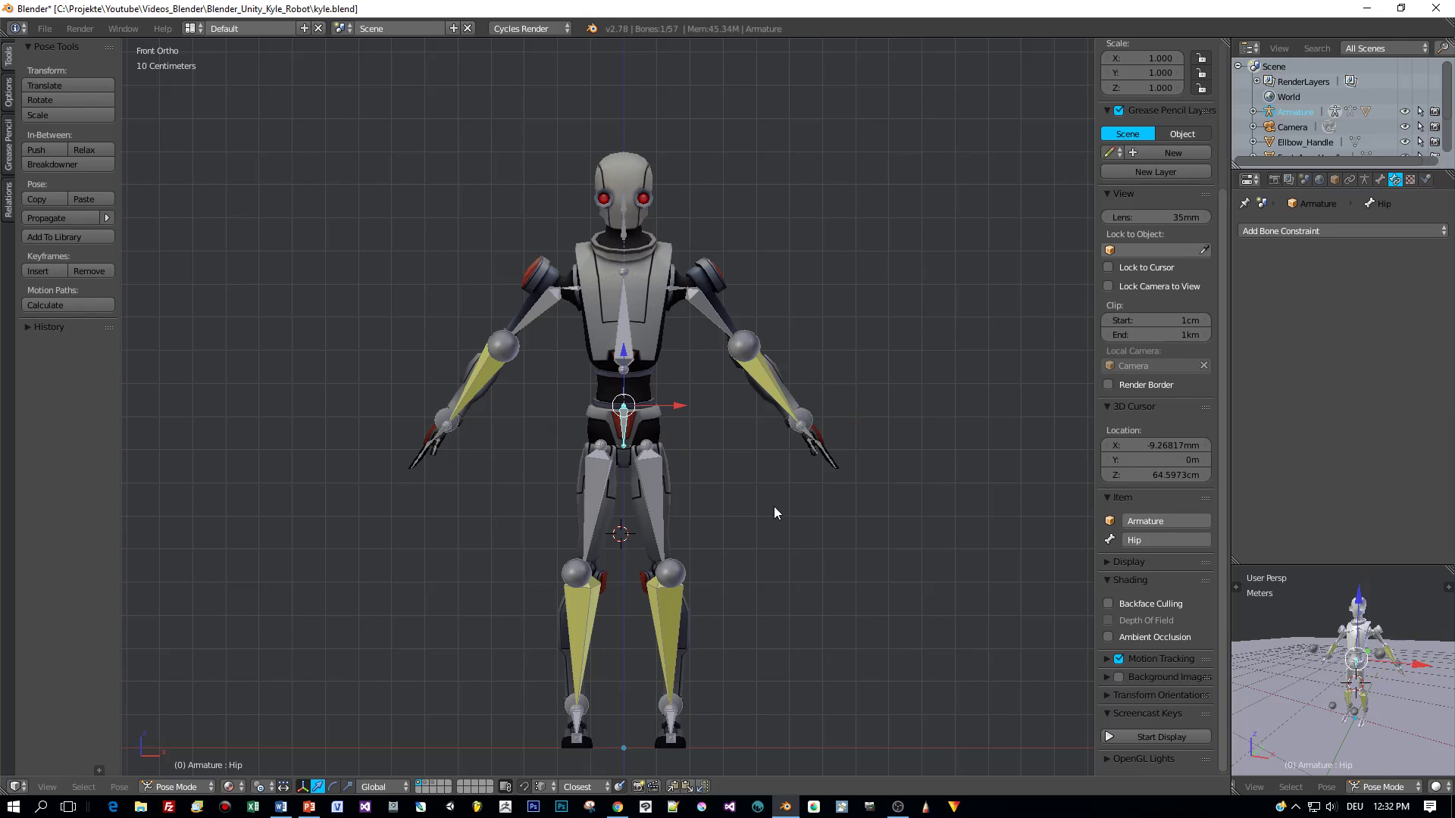
- Turn on the screencast key display and parent the small Root bone to the Hip bone with Keep Offset in Edit Mode
key("Tab")
left_click(883, 506)
scroll(728, 454, "up", 5)
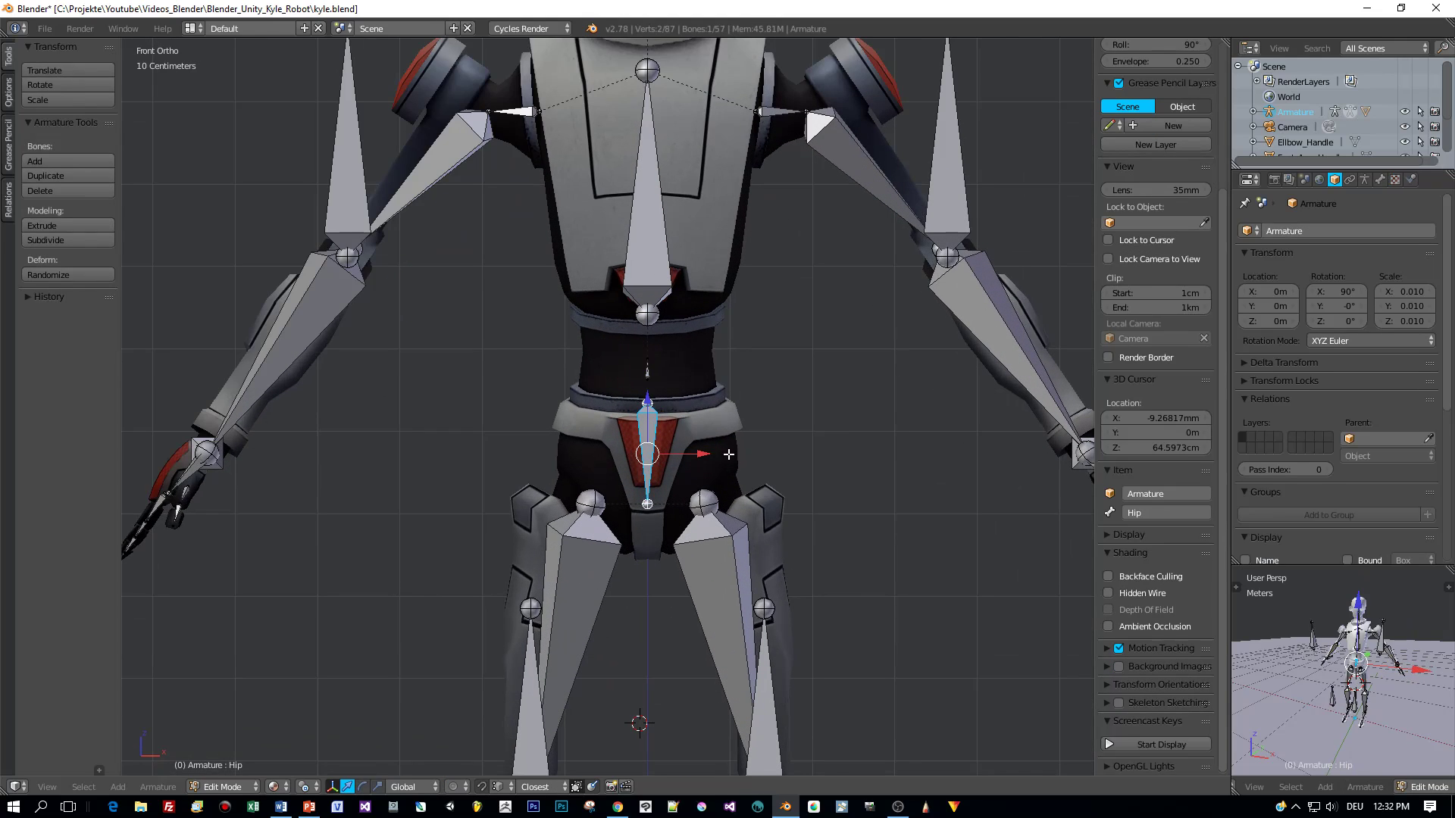
right_click(648, 372)
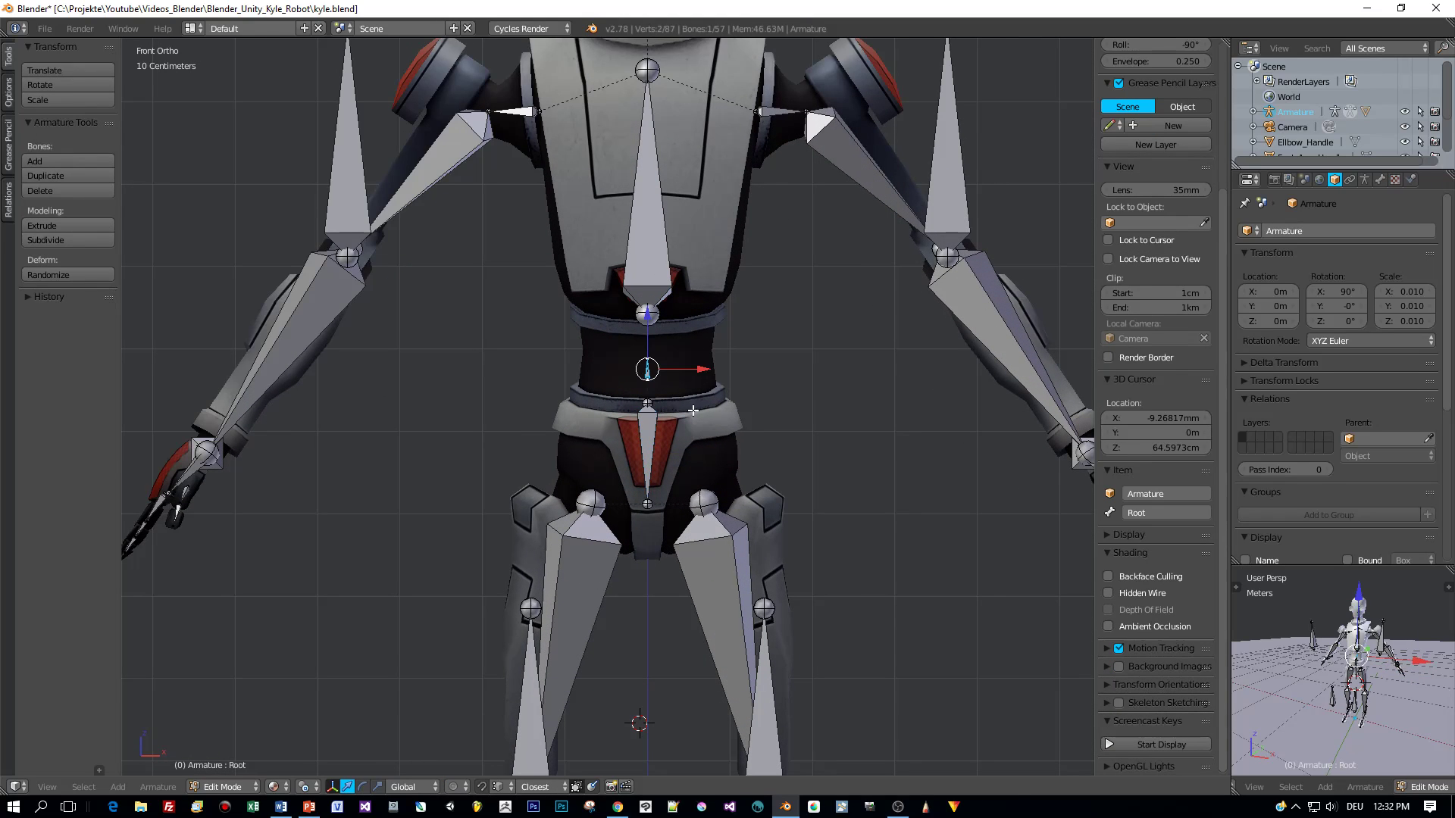
right_click(648, 419)
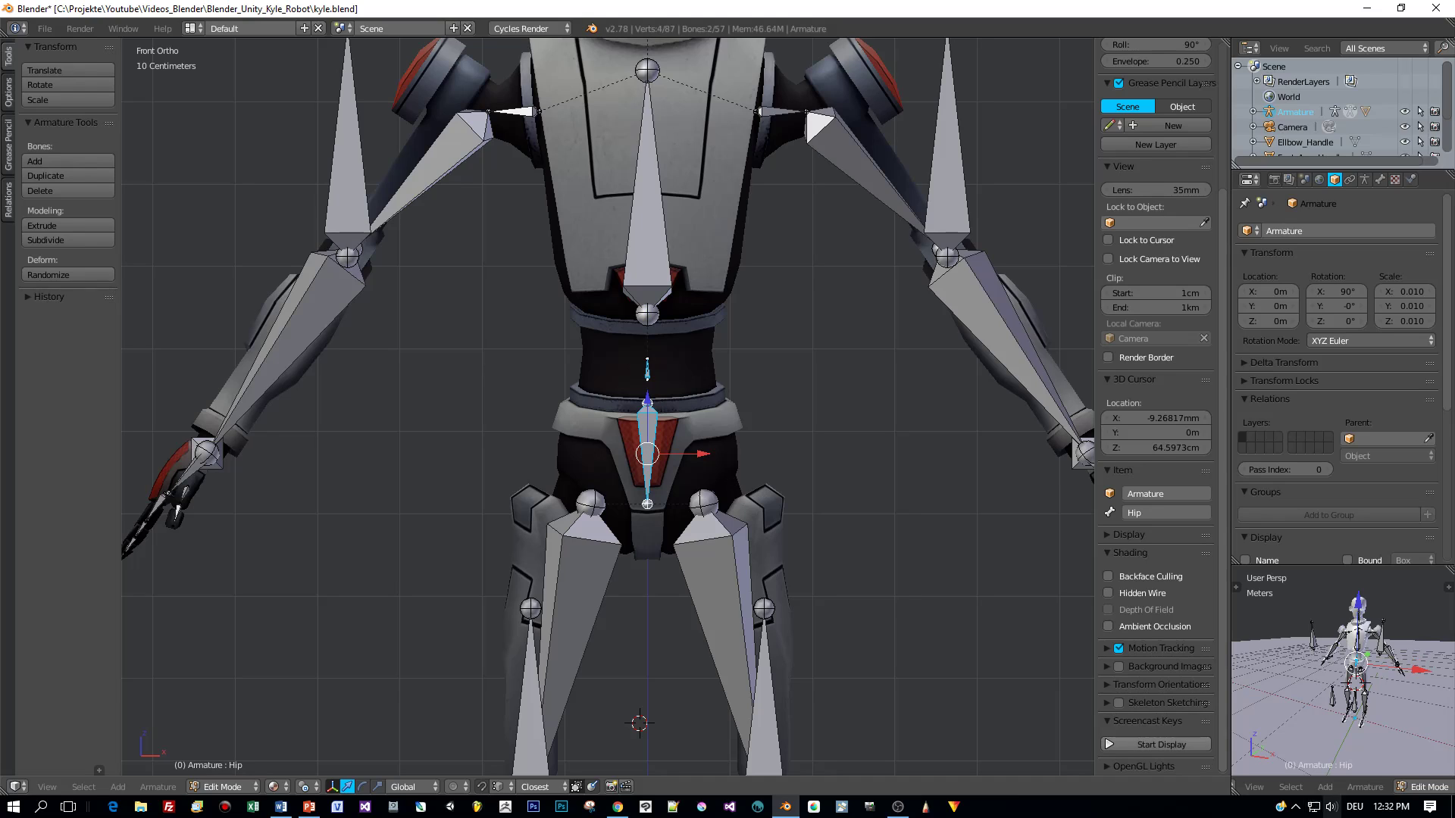
left_click(1158, 746)
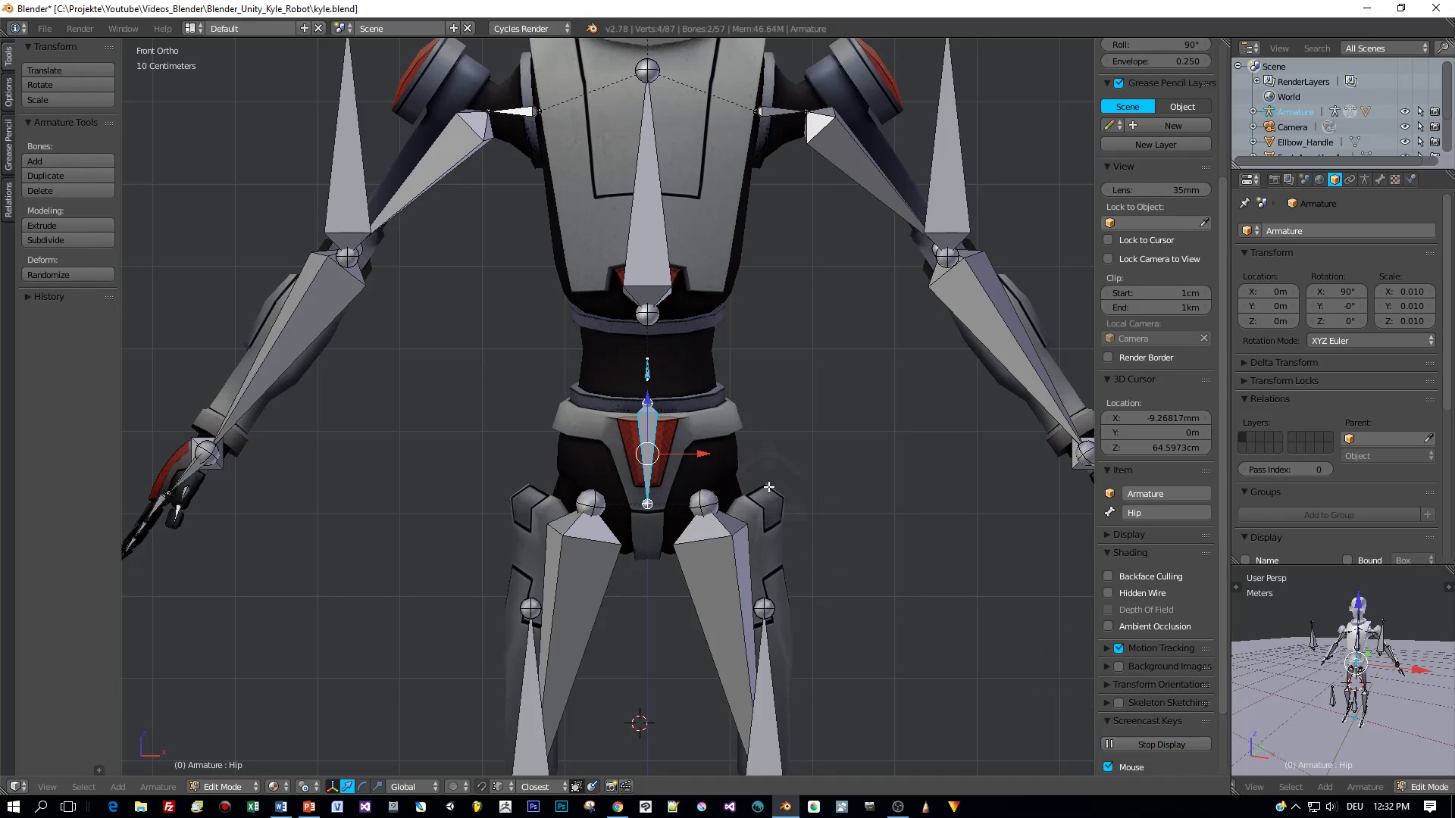
key("ctrl+p")
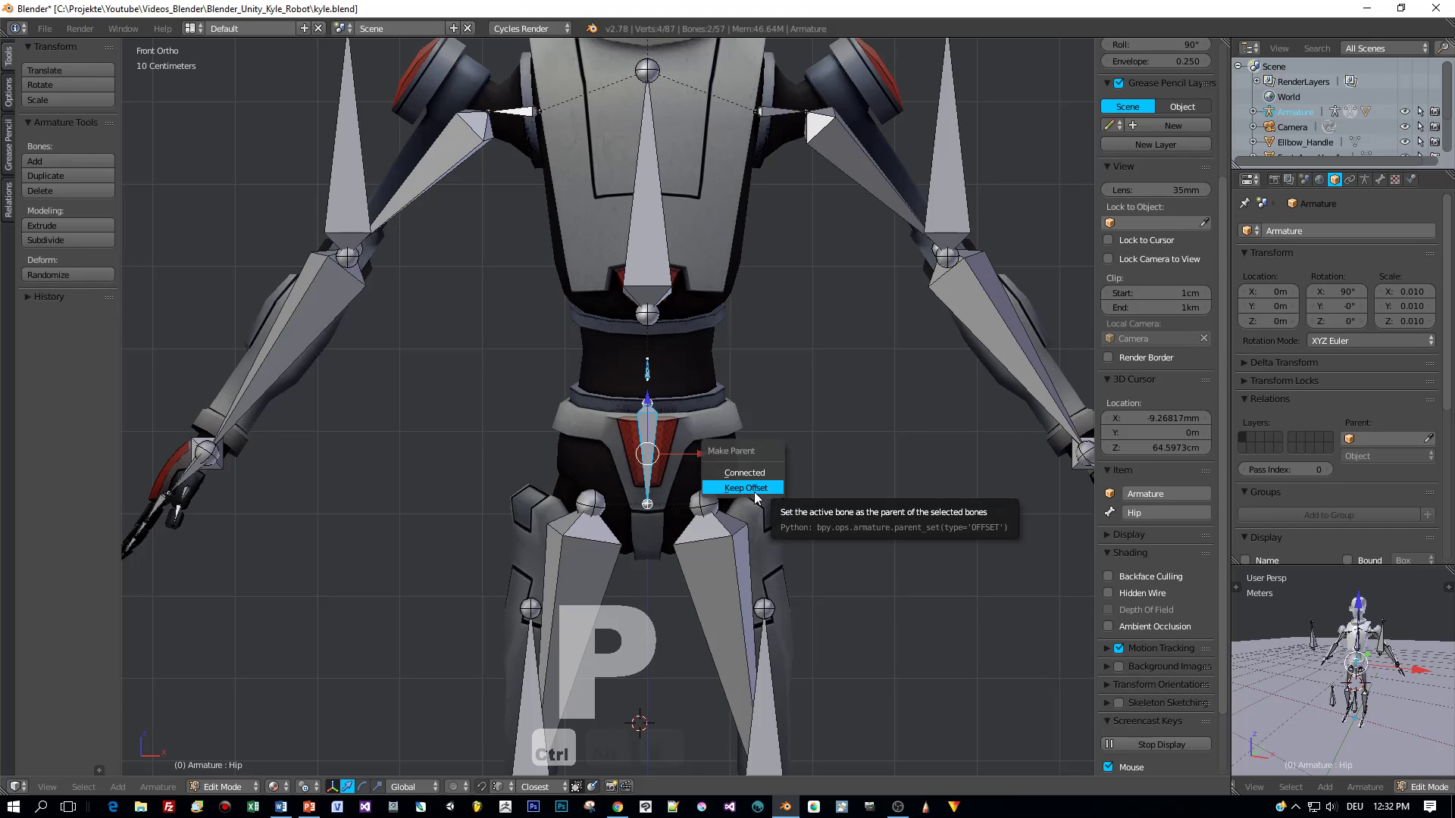
left_click(753, 491)
- Test the parenting in Pose Mode by moving the Hip bone about 11.6 cm down along Z, and undo the move
key("Tab")
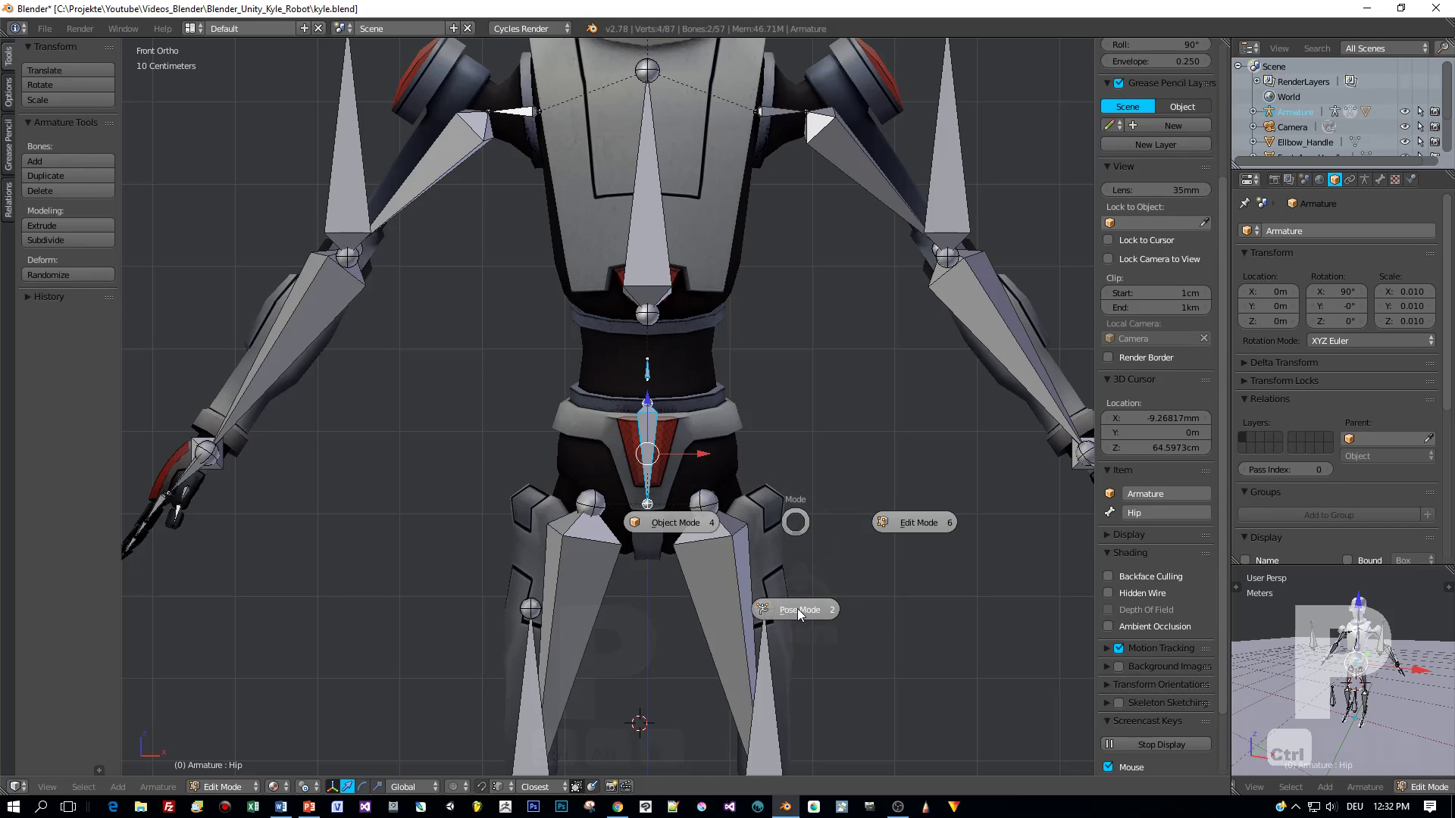
left_click(799, 613)
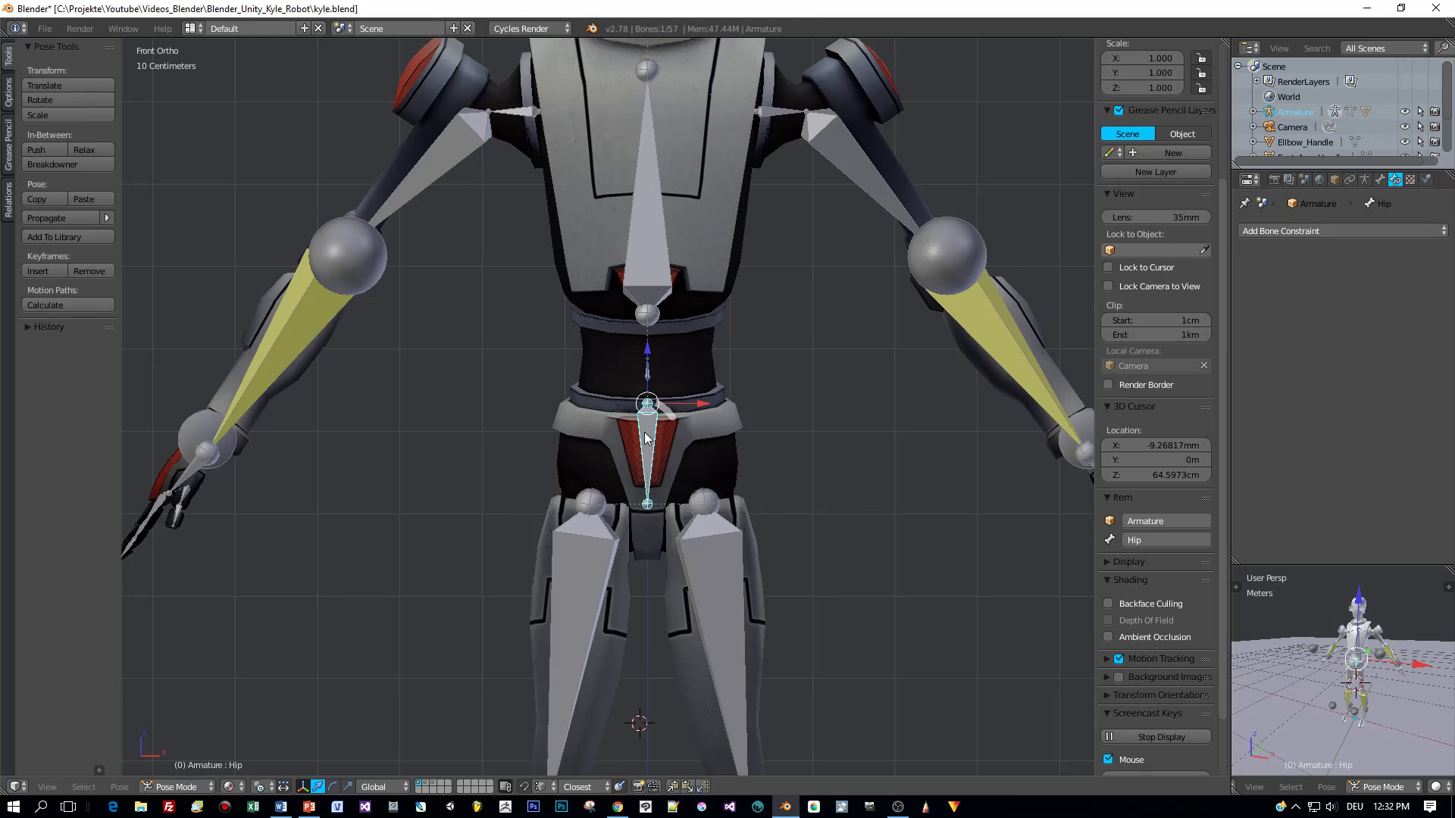
scroll(676, 471, "down", 3)
key("g")
key("z")
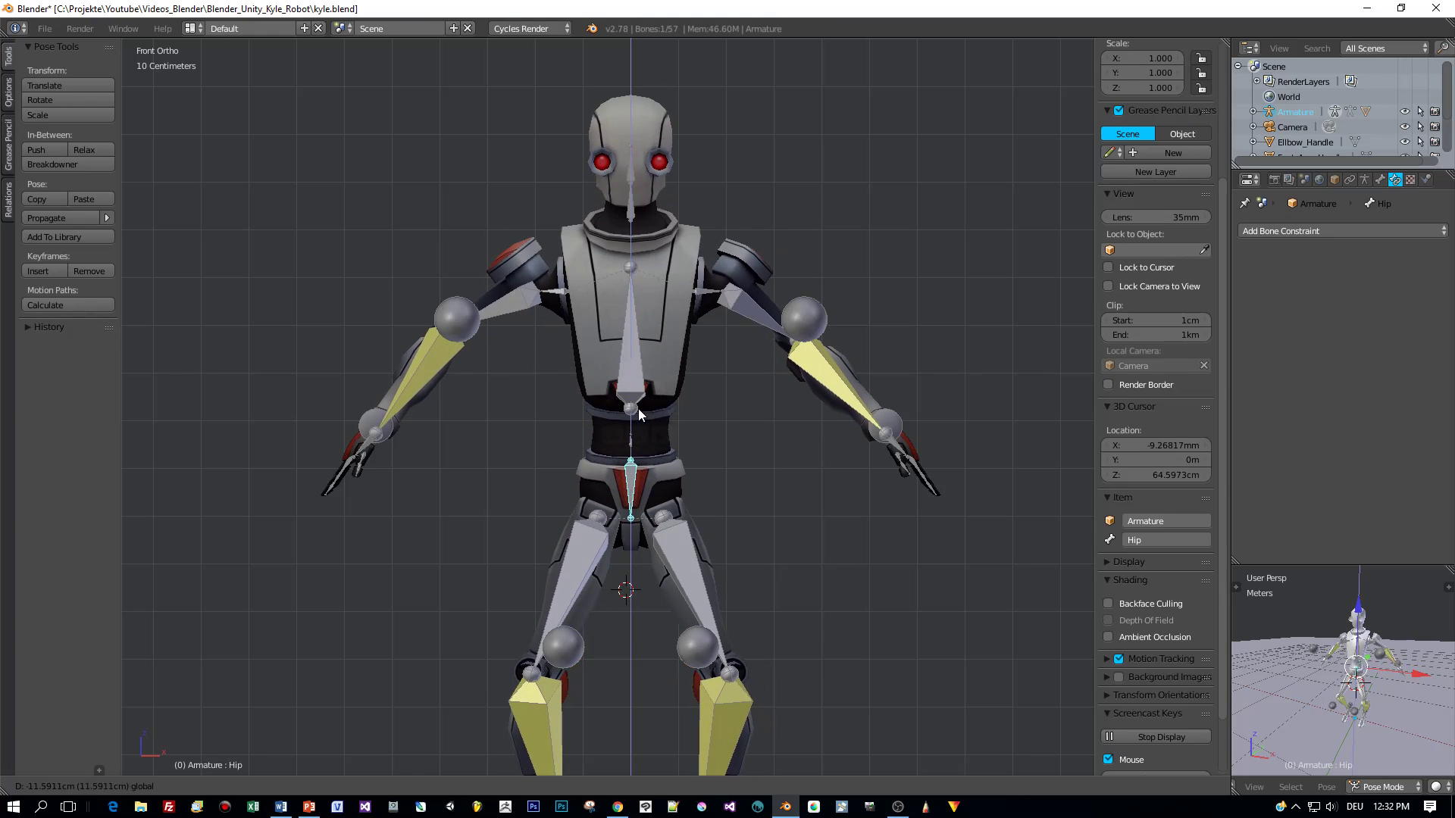
left_click(641, 409)
key("ctrl+z")
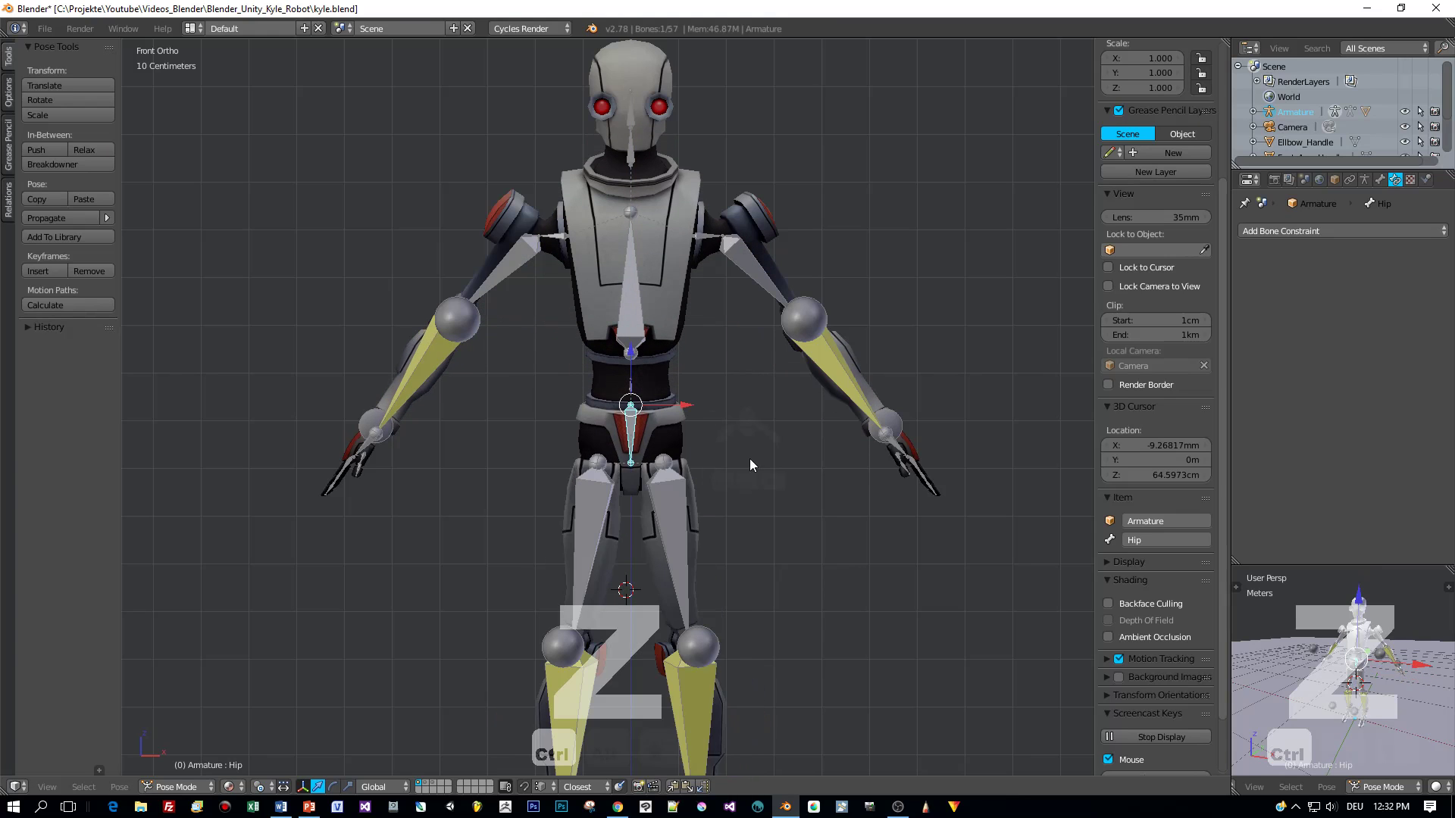
- Switch to Object Mode and hide the camera
key("Tab")
left_click(891, 482)
scroll(867, 471, "down", 3)
middle_click_drag(867, 470, 853, 365)
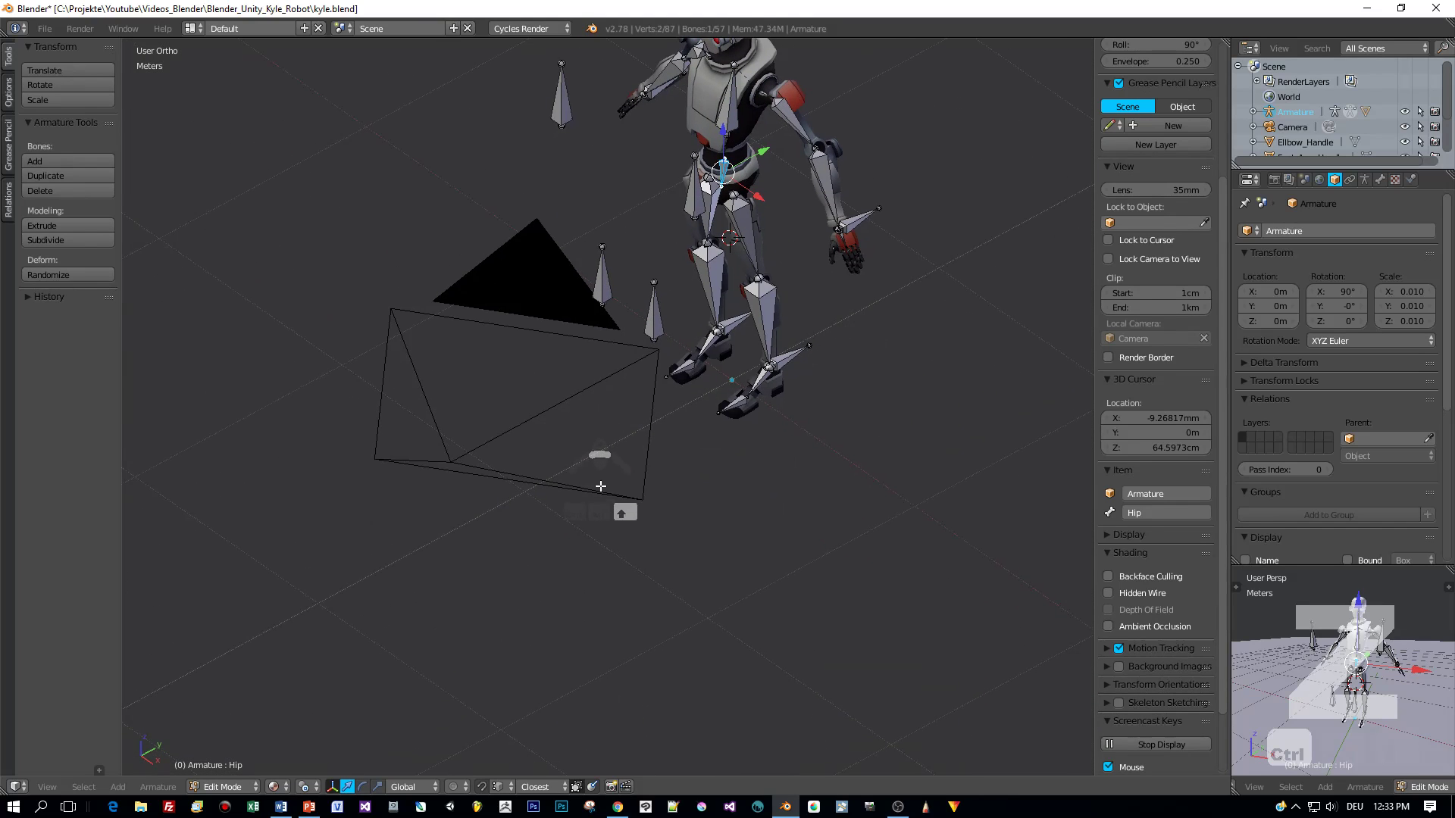
key("ctrl+Tab")
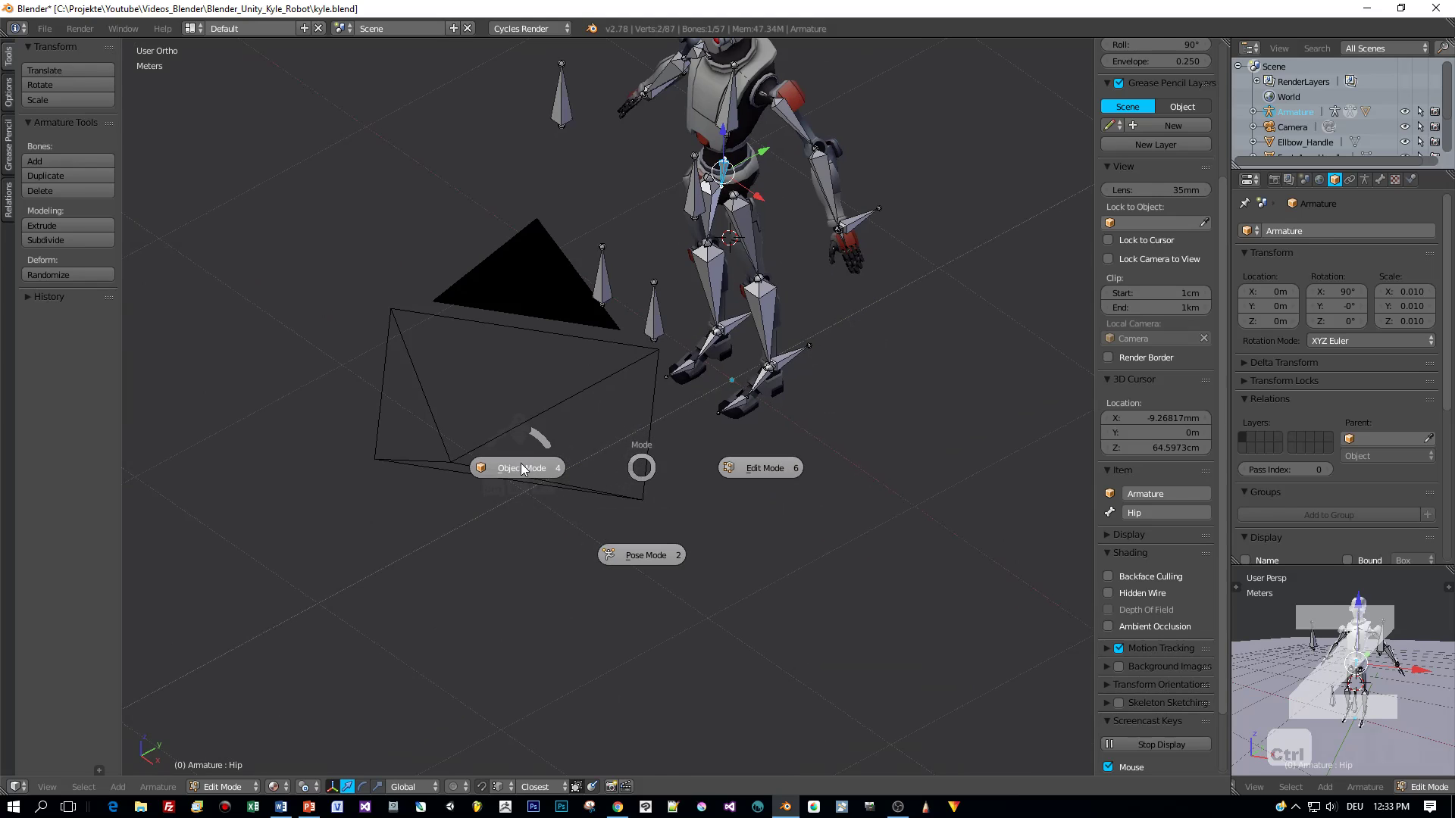
left_click(521, 467)
right_click(530, 478)
key("h")
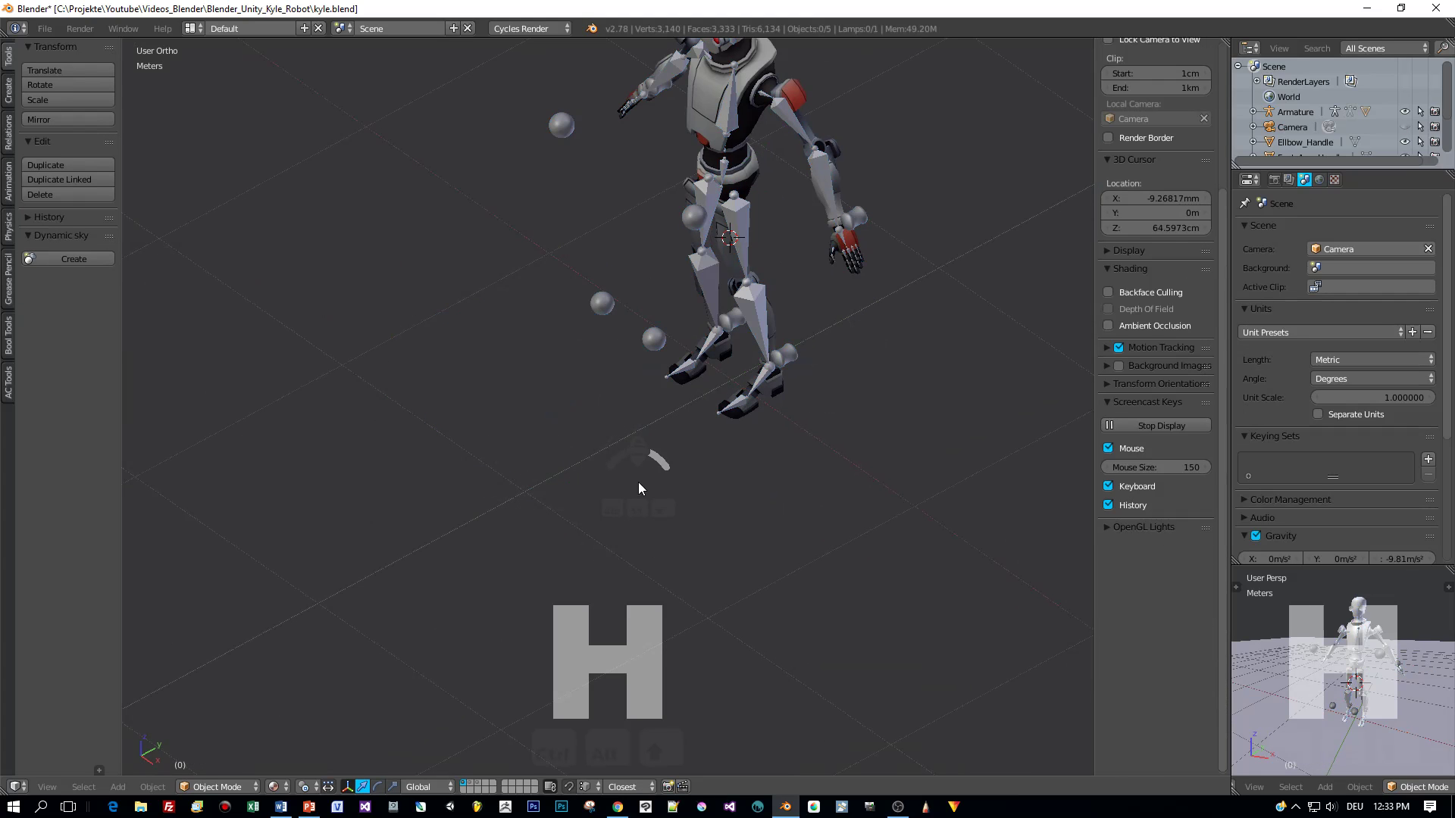
- Select the armature again and return it to Edit Mode
key("ctrl+Tab")
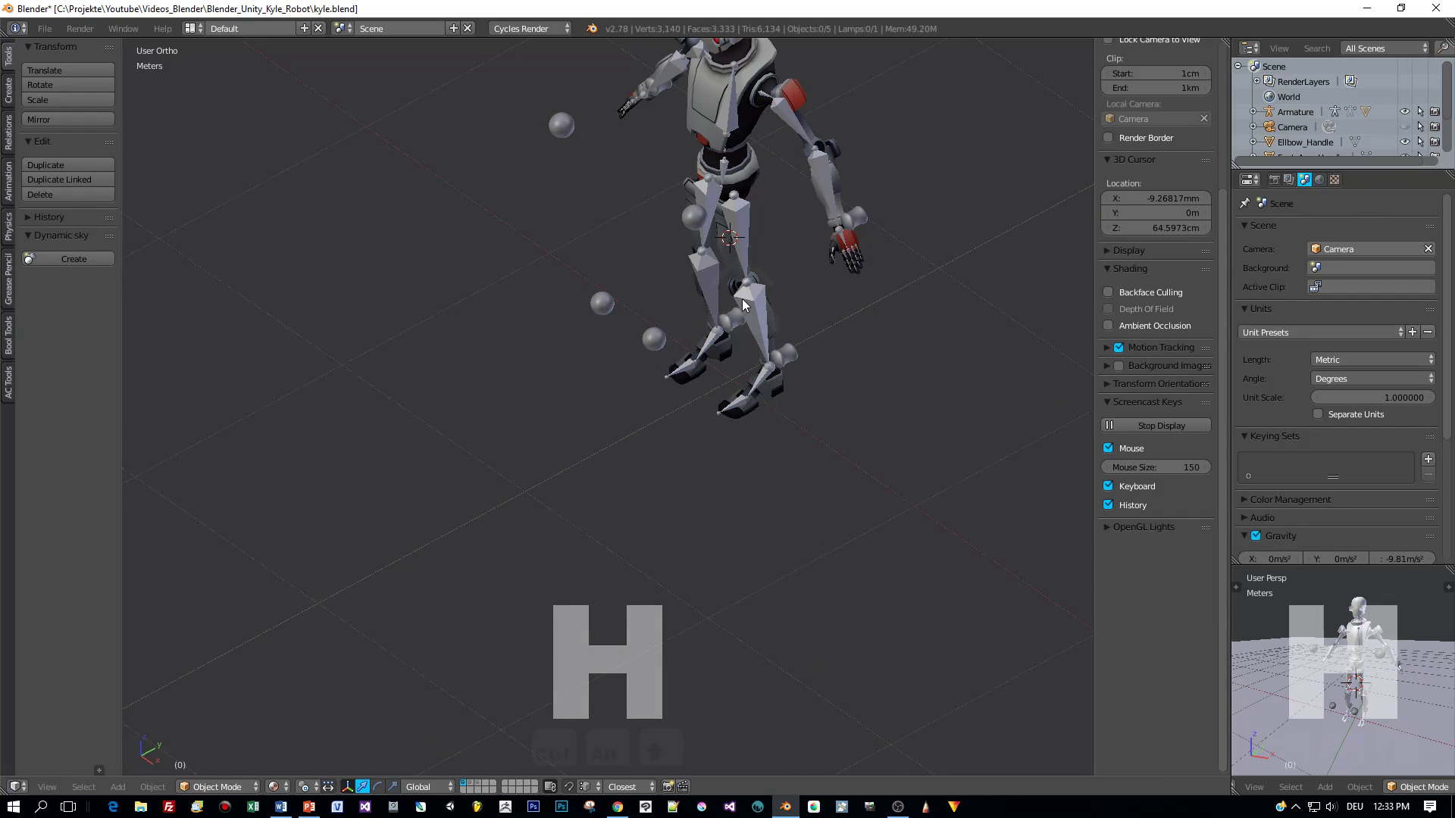
right_click(743, 305)
key("ctrl+Tab")
left_click(734, 412)
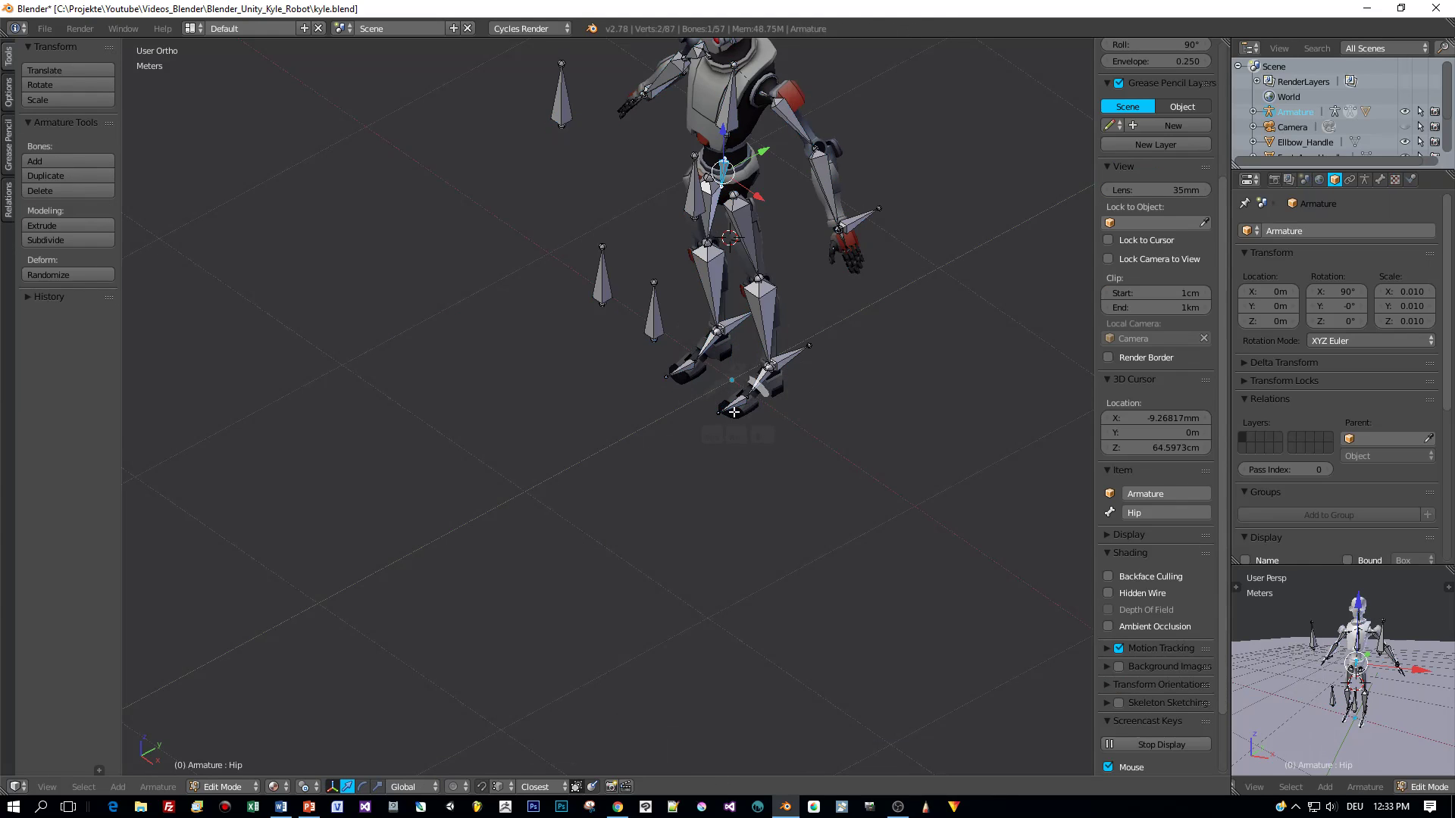
middle_click_drag(734, 411, 796, 413)
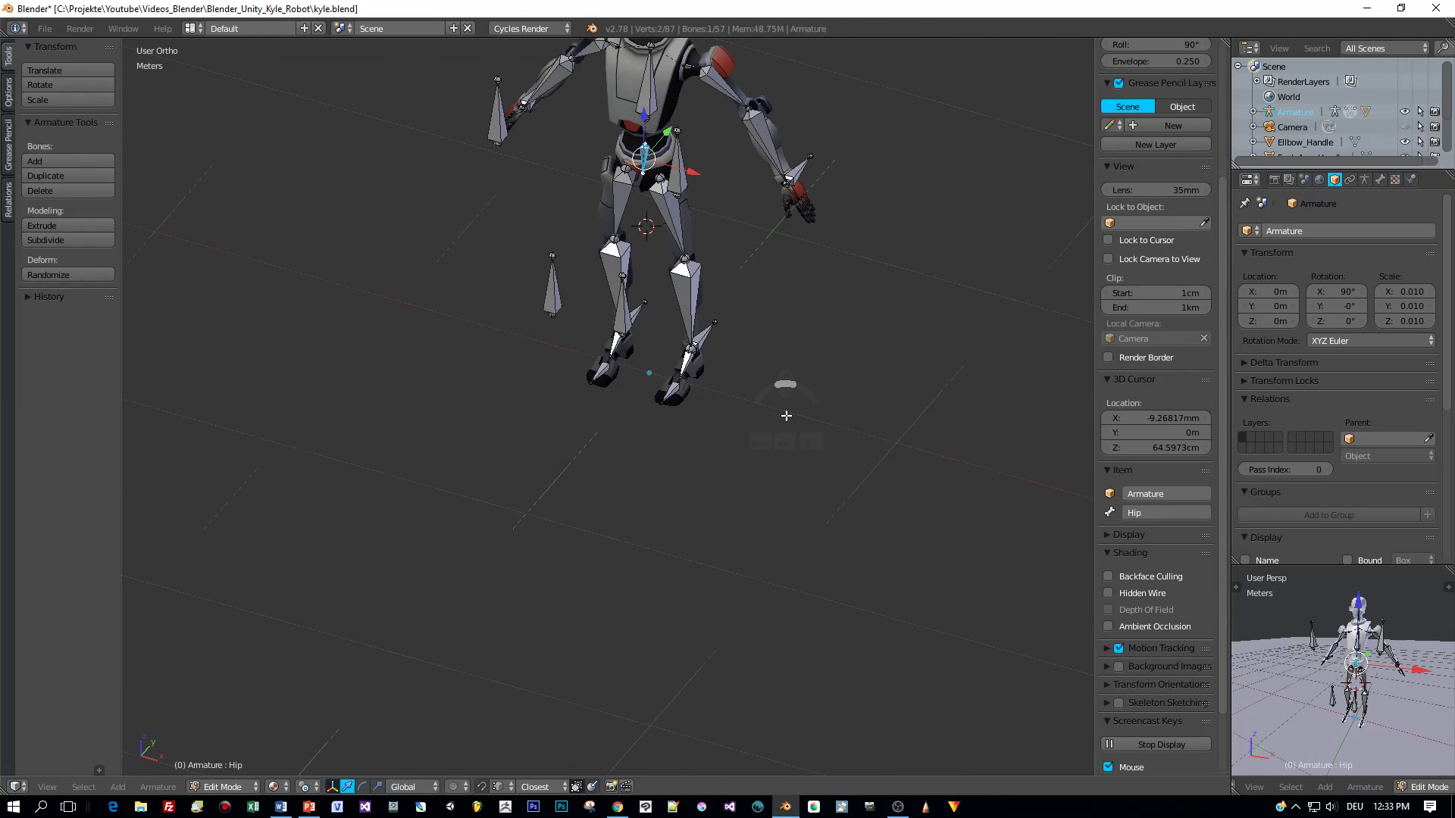
- Snap the 3D cursor to the scene center and set the pivot point to 3D Cursor
key("shift+s")
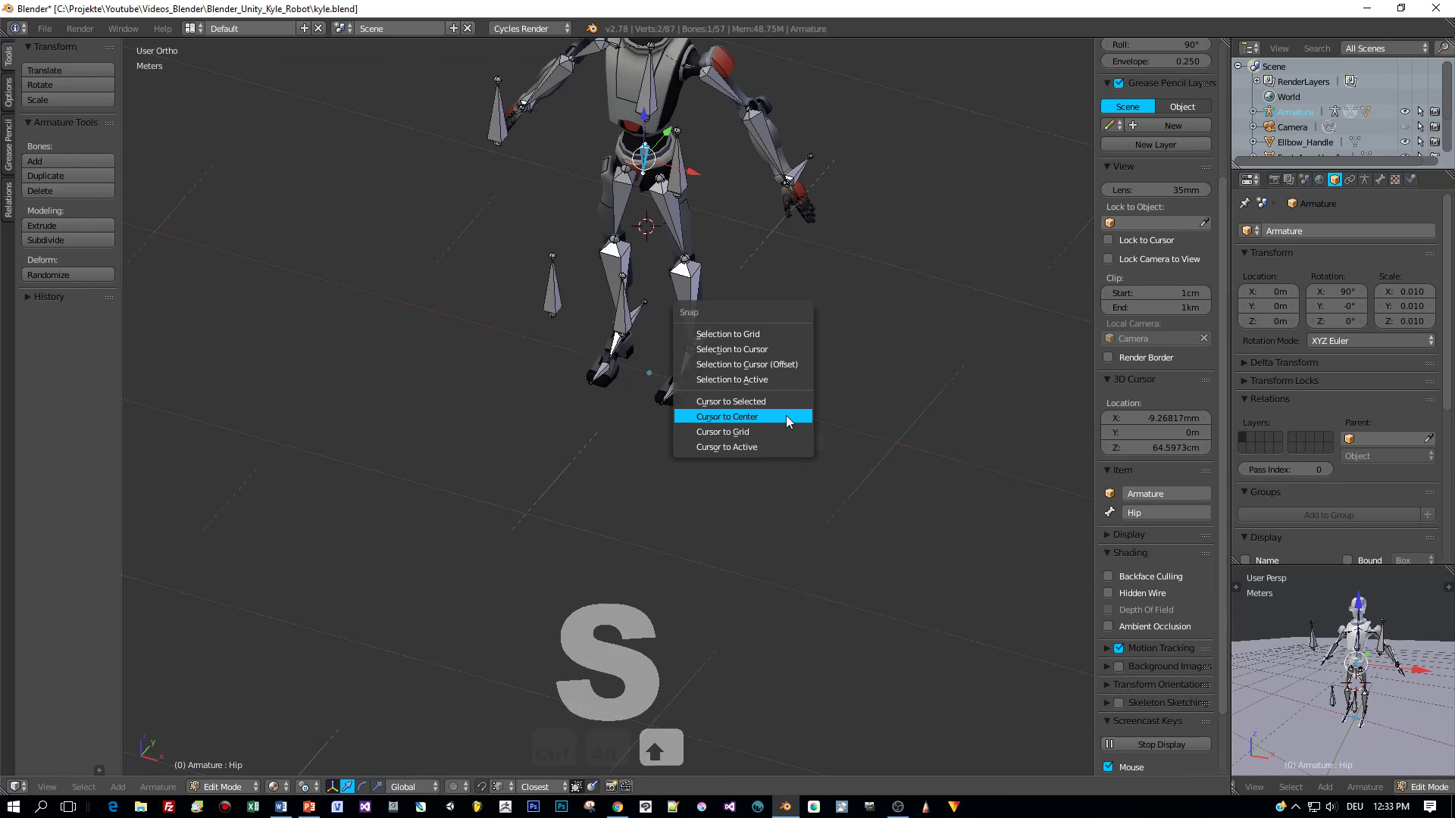
left_click(787, 417)
left_click(307, 792)
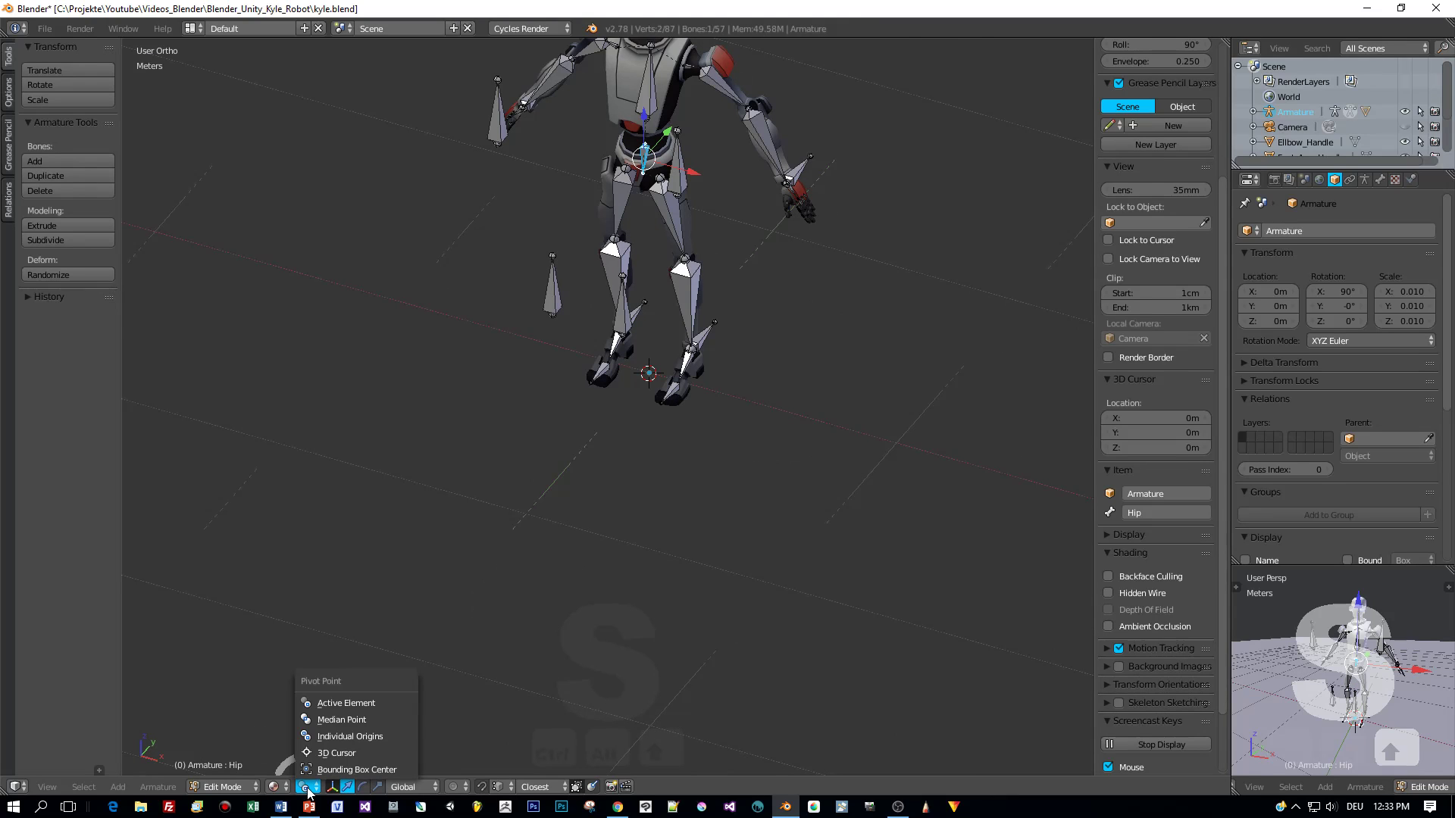
left_click(312, 752)
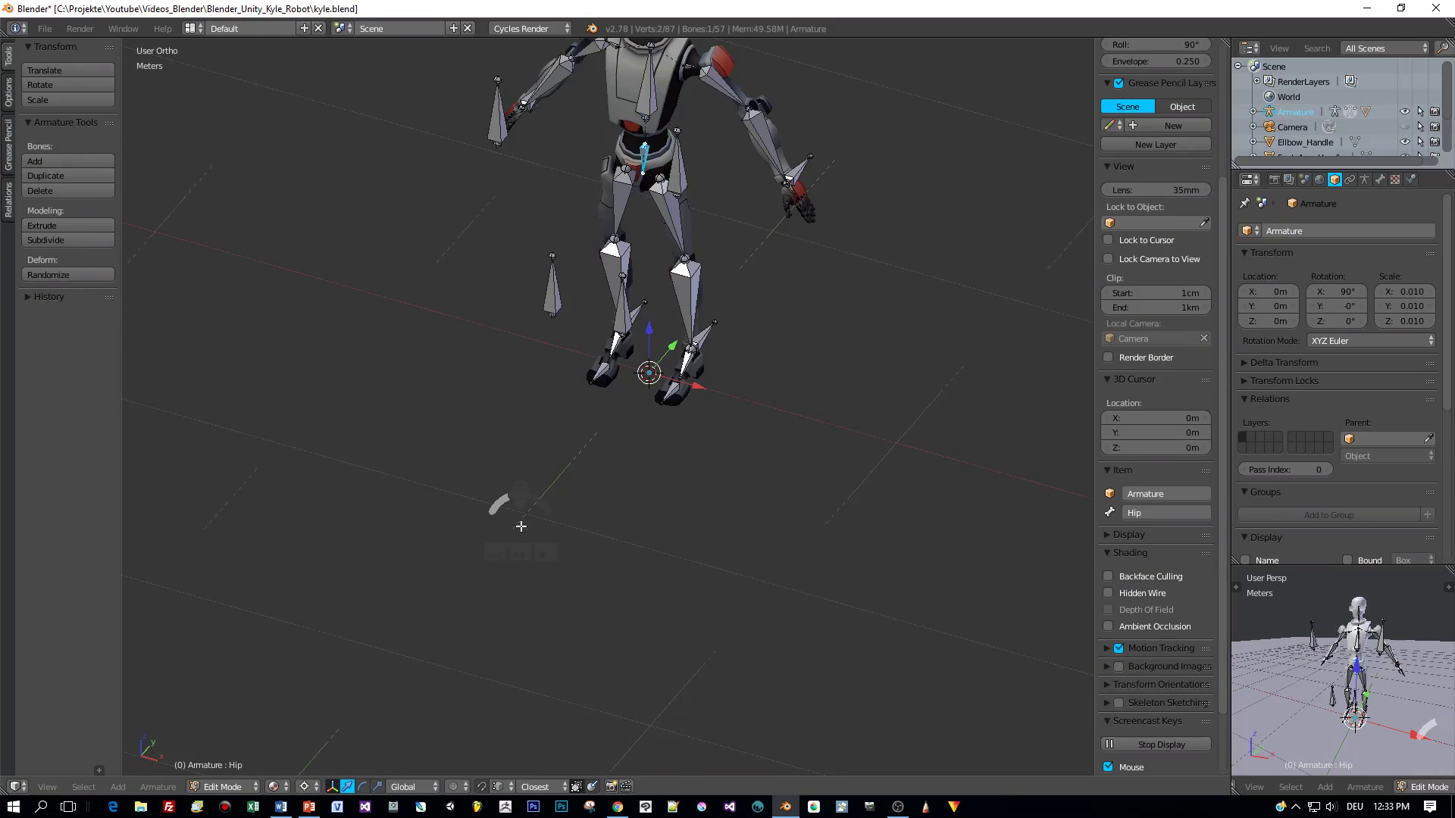
- Add a new bone at the 3D cursor and rotate it about the X axis so it lies flat in front of the feet
key("shift+a")
key("r")
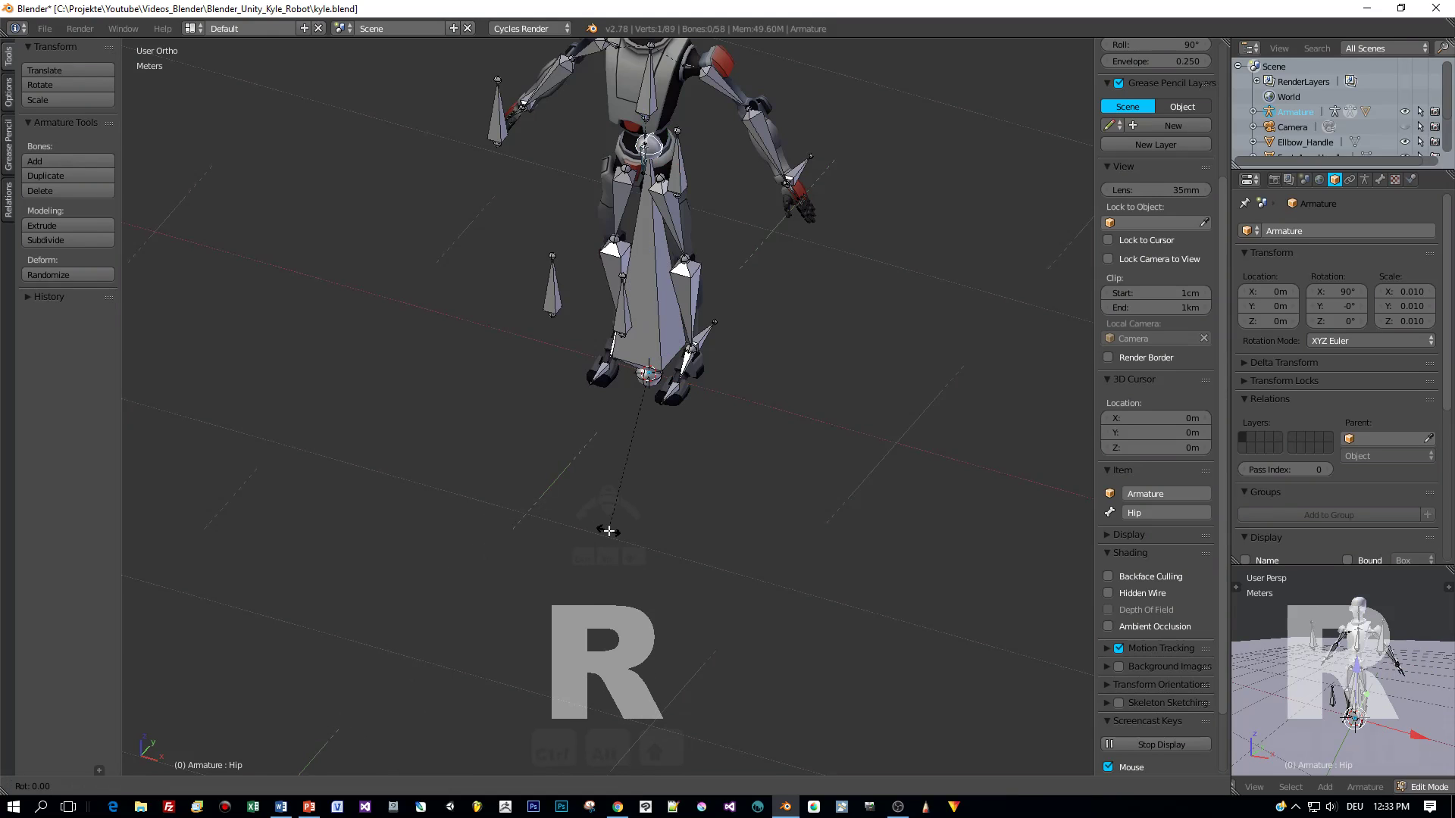
key("x")
left_click(607, 531)
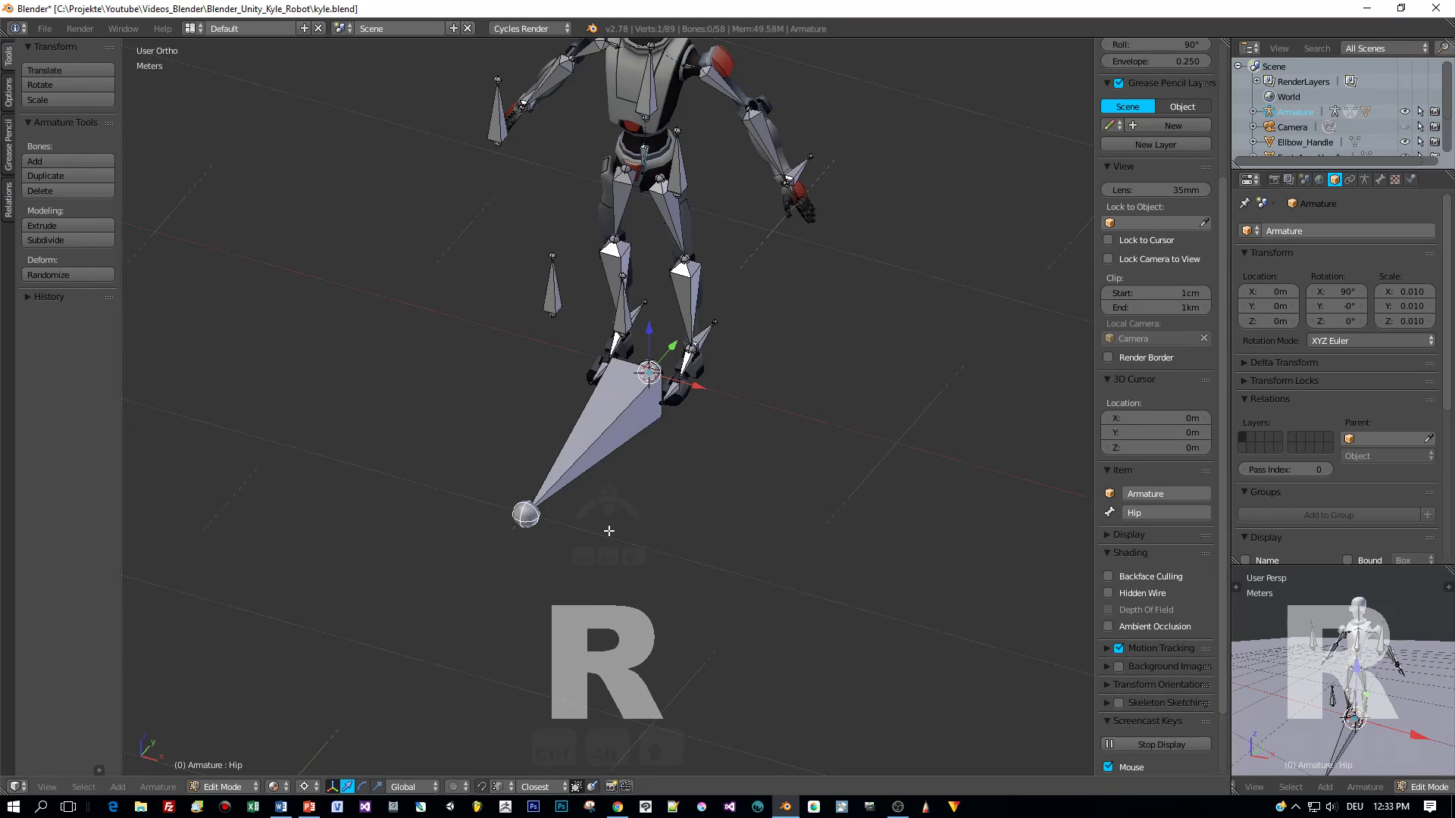
- Shorten the new floor bone by moving its tip along the Y axis toward the robot's feet
middle_click_drag(751, 547, 546, 447)
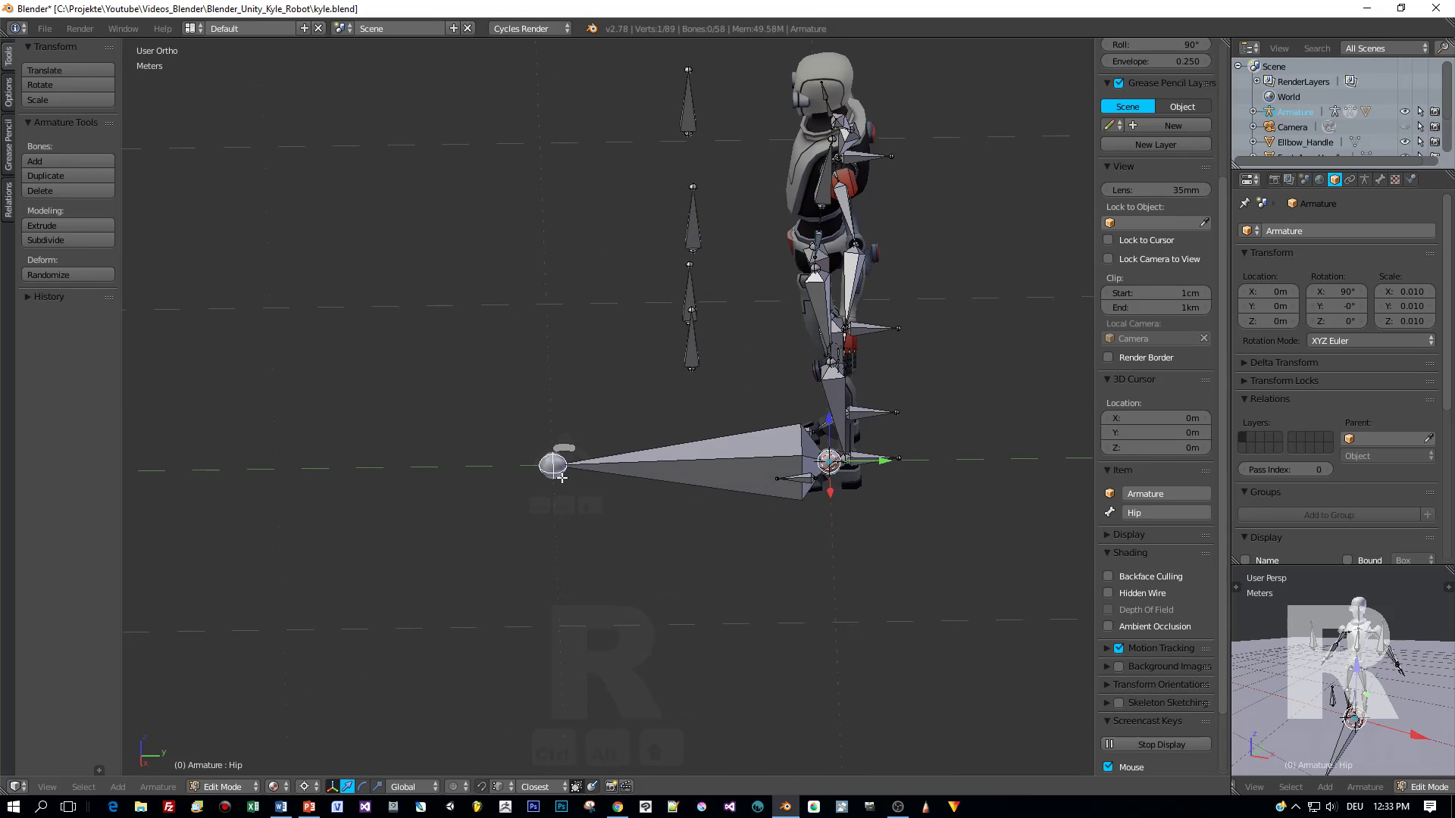
key("g")
key("y")
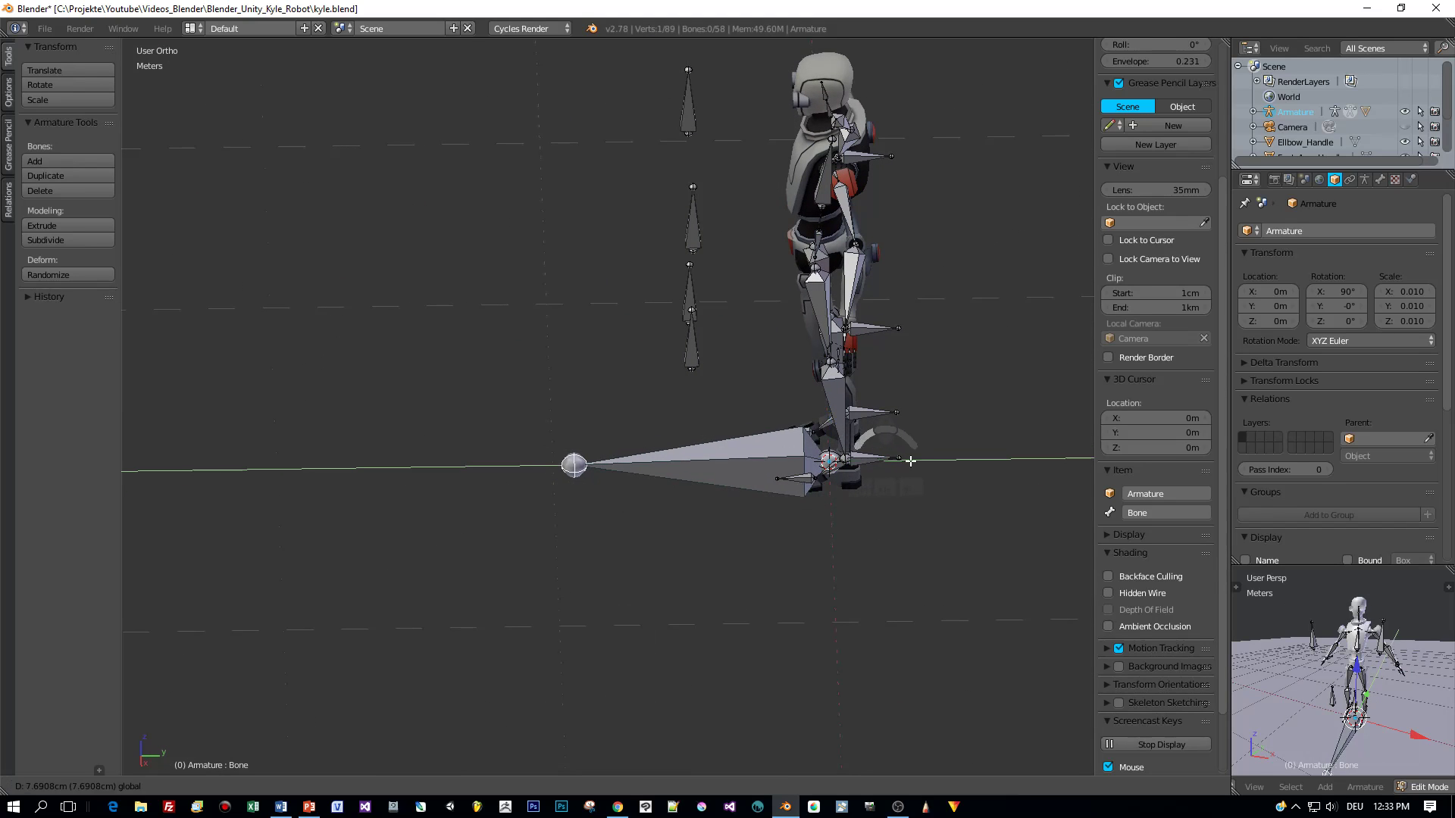
left_click(1006, 479)
middle_click_drag(1005, 479, 825, 432)
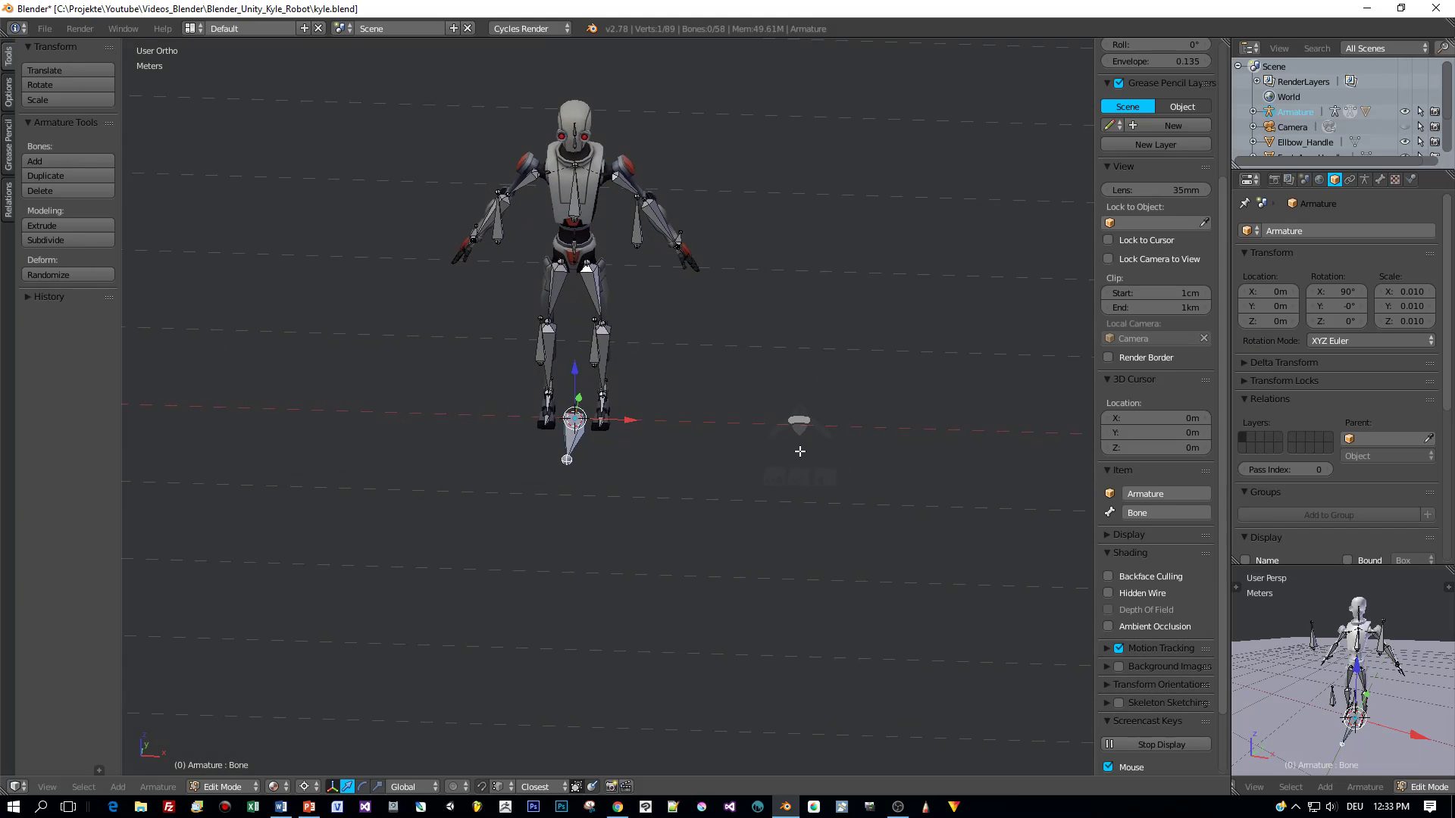
- Rename the new floor bone as move_all_bone
scroll(729, 493, "up", 3)
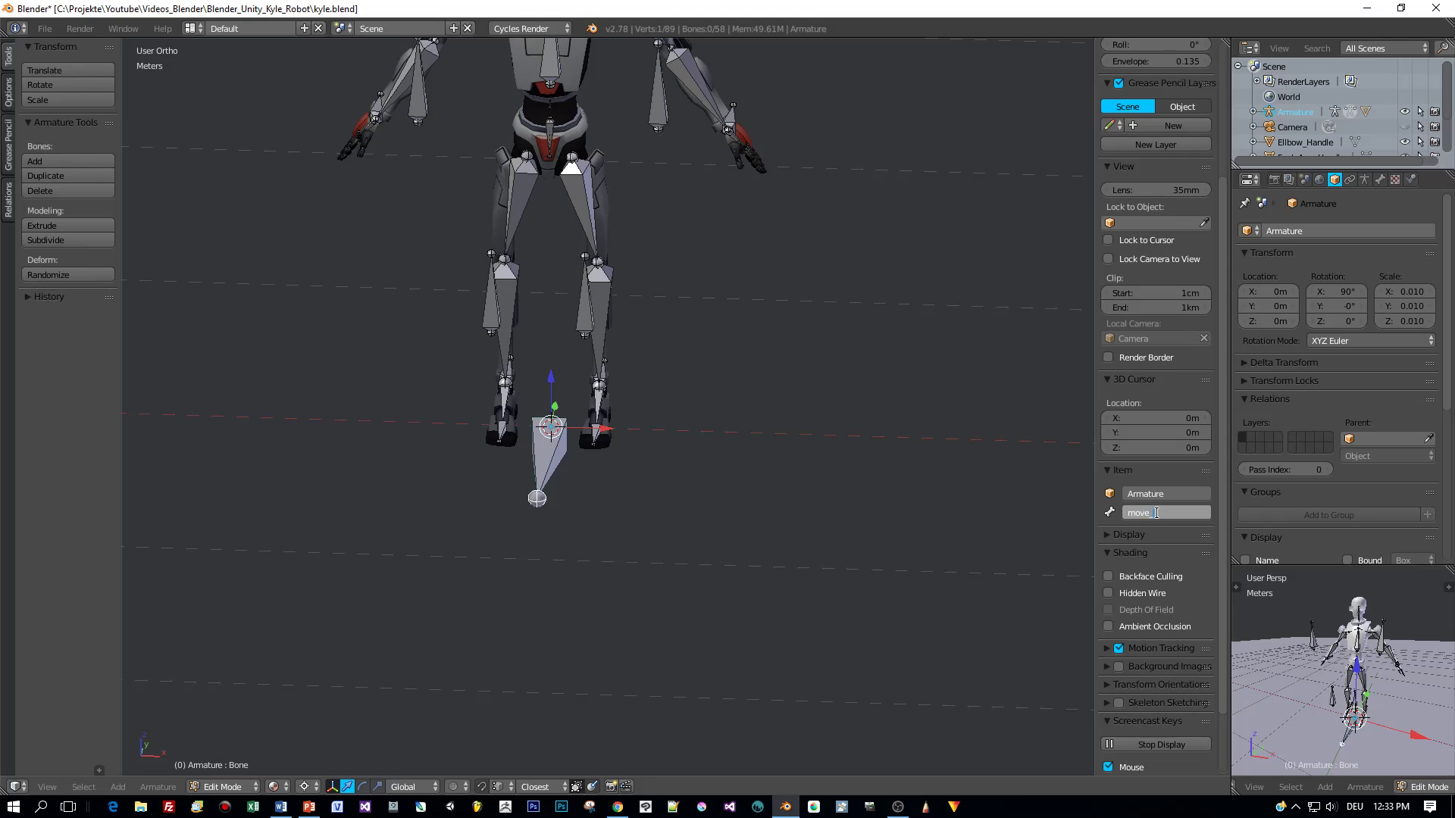
type("ll_bone")
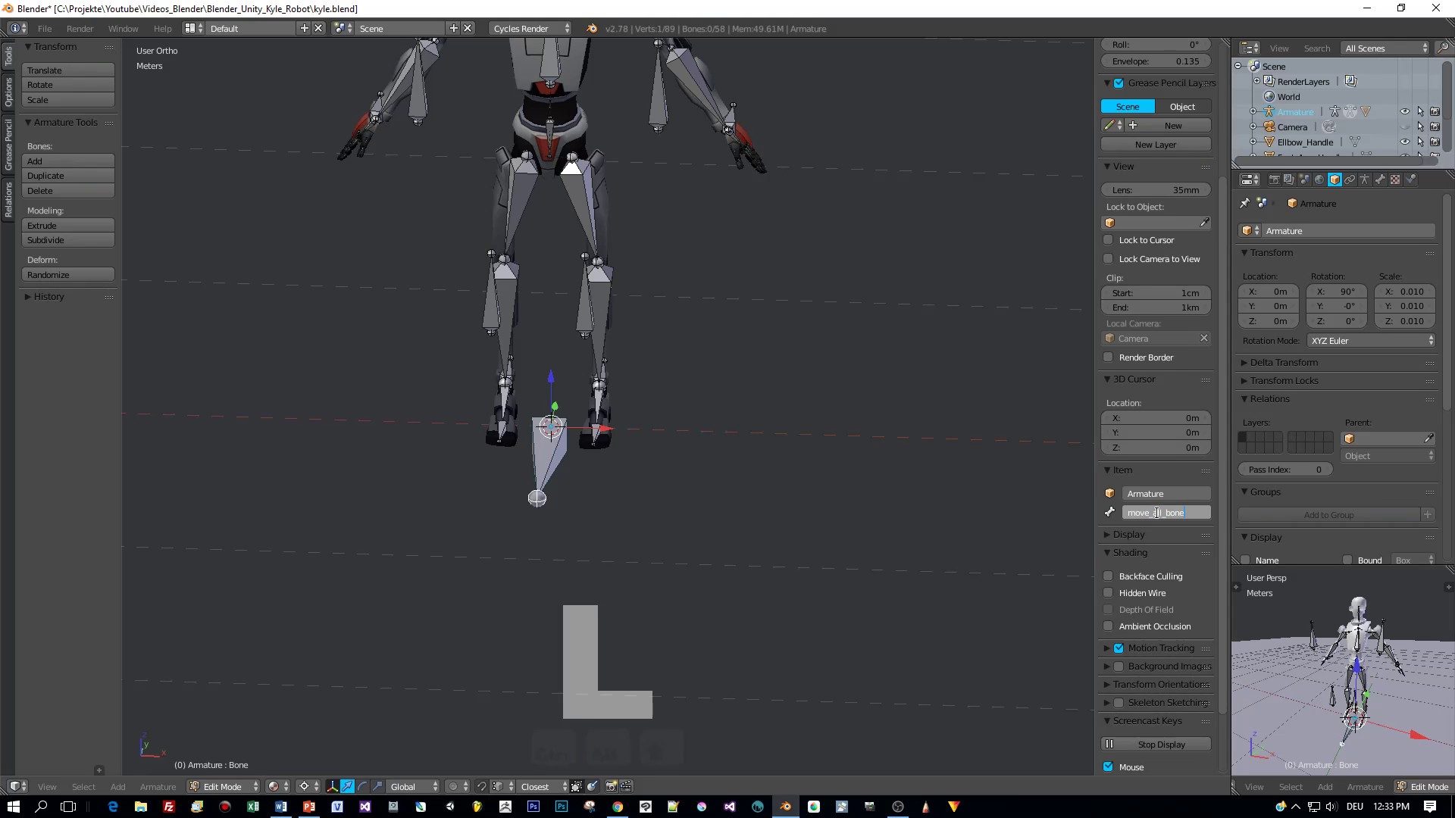
key("Return")
- Select the Hip bone together with the four floating elbow and knee handle bones in front of the robot
middle_click_drag(801, 463, 724, 485)
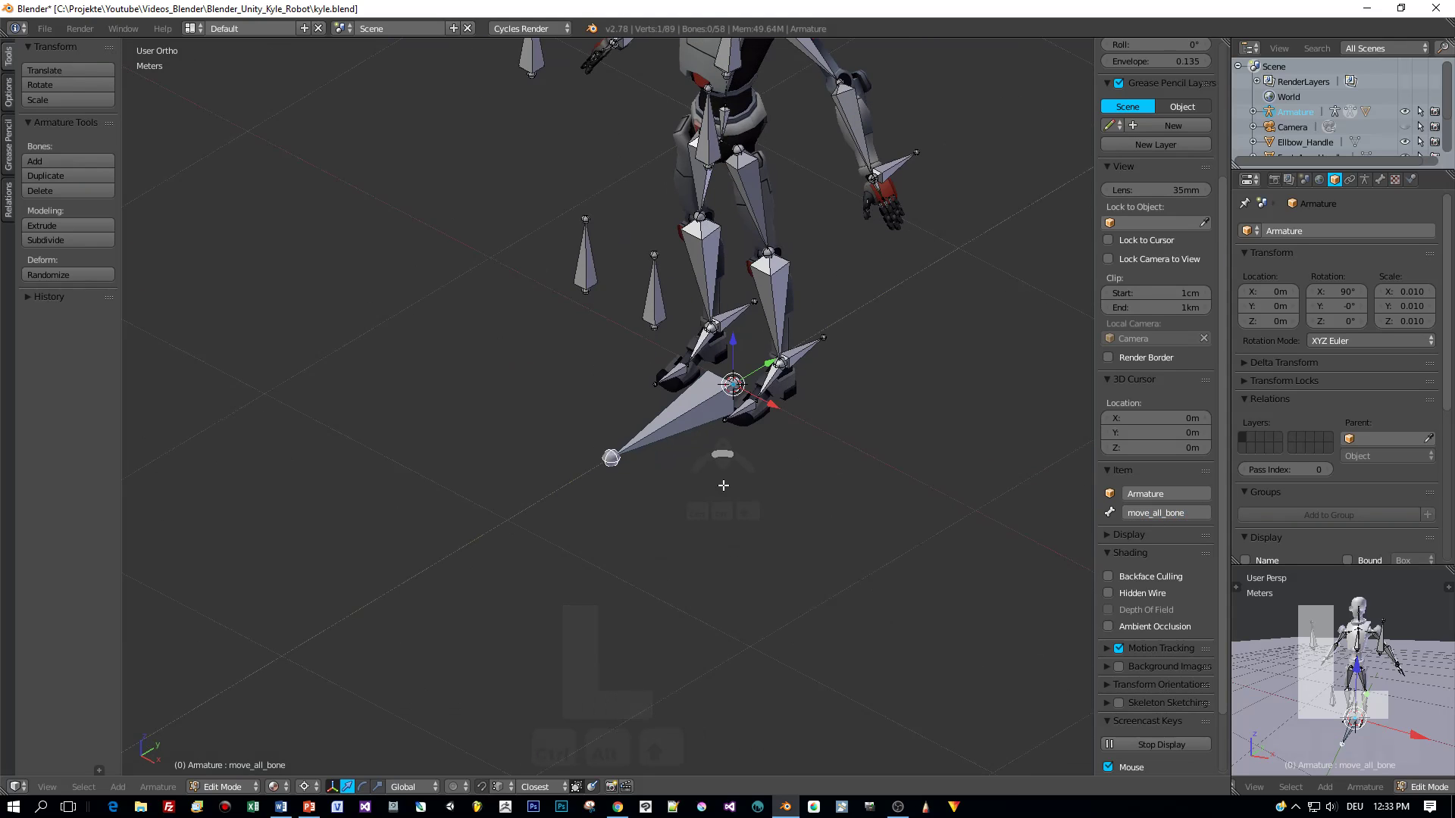
scroll(729, 483, "down", 2)
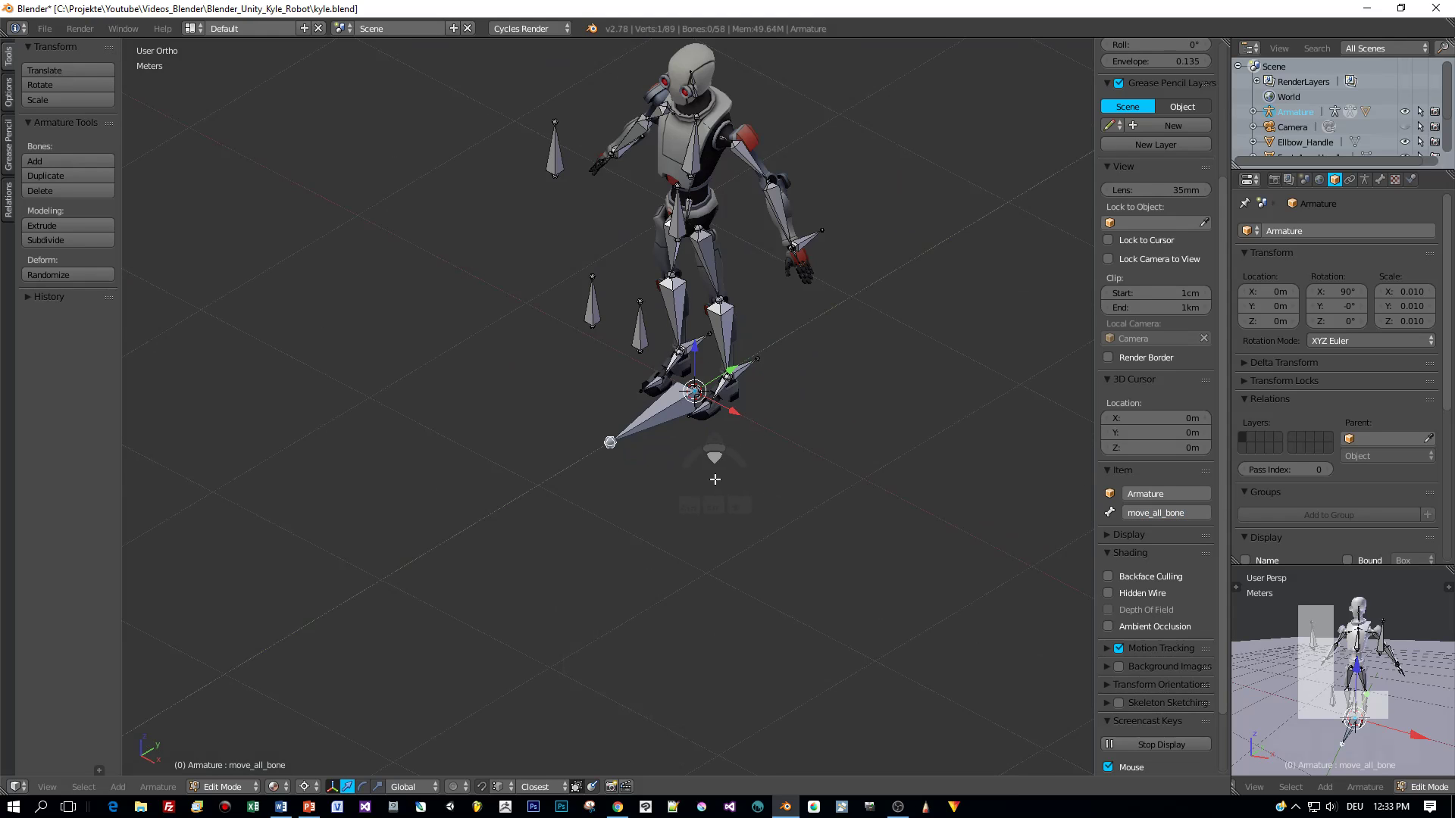
middle_click_drag(664, 425, 750, 413)
scroll(686, 394, "up", 2)
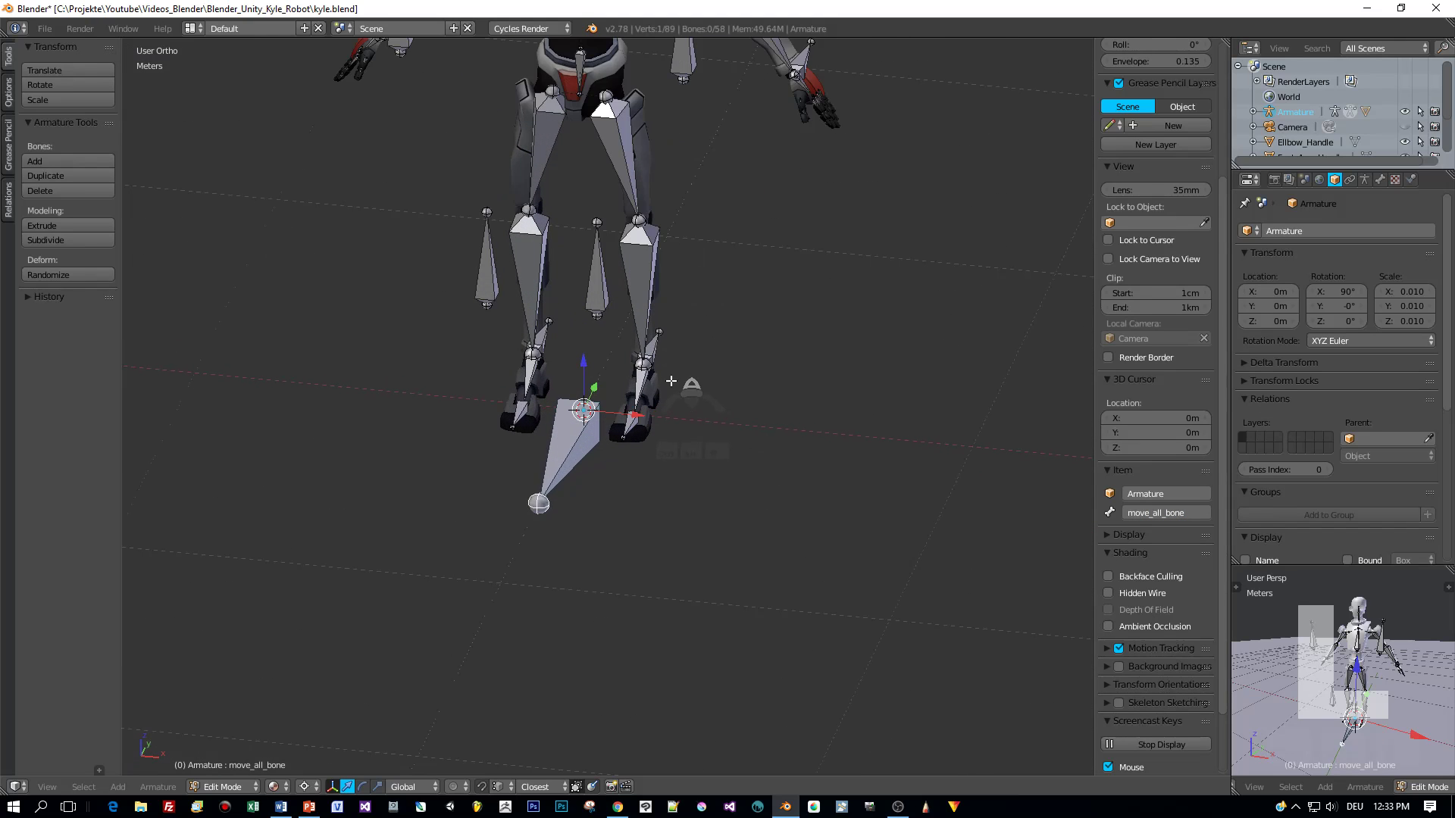
scroll(708, 311, "up", 2)
middle_click_drag(707, 311, 674, 325)
right_click(529, 89)
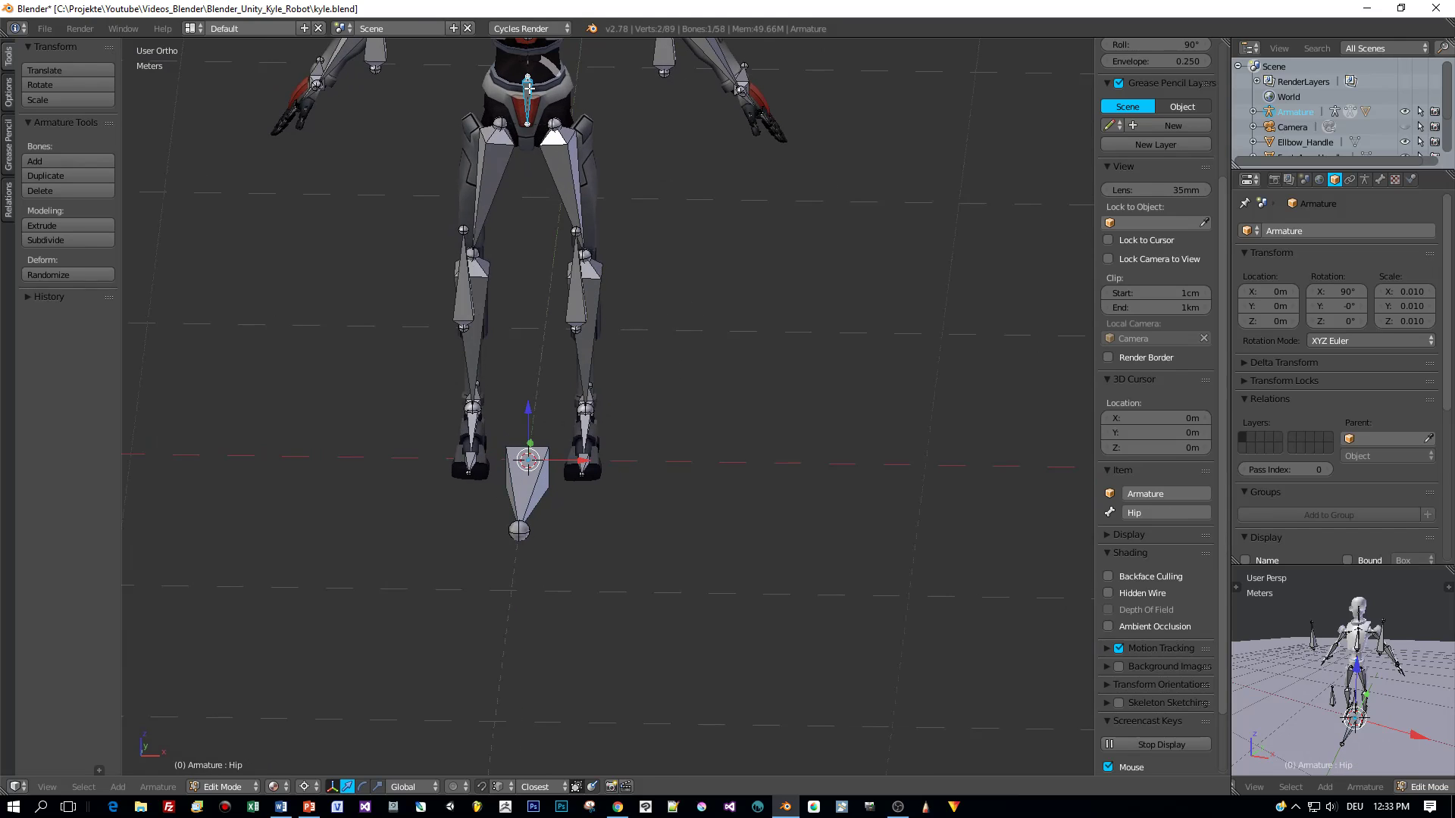
right_click(463, 301)
middle_click_drag(686, 301, 648, 301)
right_click(544, 257, "shift")
right_click(709, 288, "shift")
right_click(743, 95, "shift")
middle_click_drag(743, 95, 629, 125)
right_click(616, 121, "shift")
- Add the arm and foot IK bones of both sides to the bone selection
middle_click_drag(781, 287, 847, 273)
right_click(882, 307, "shift")
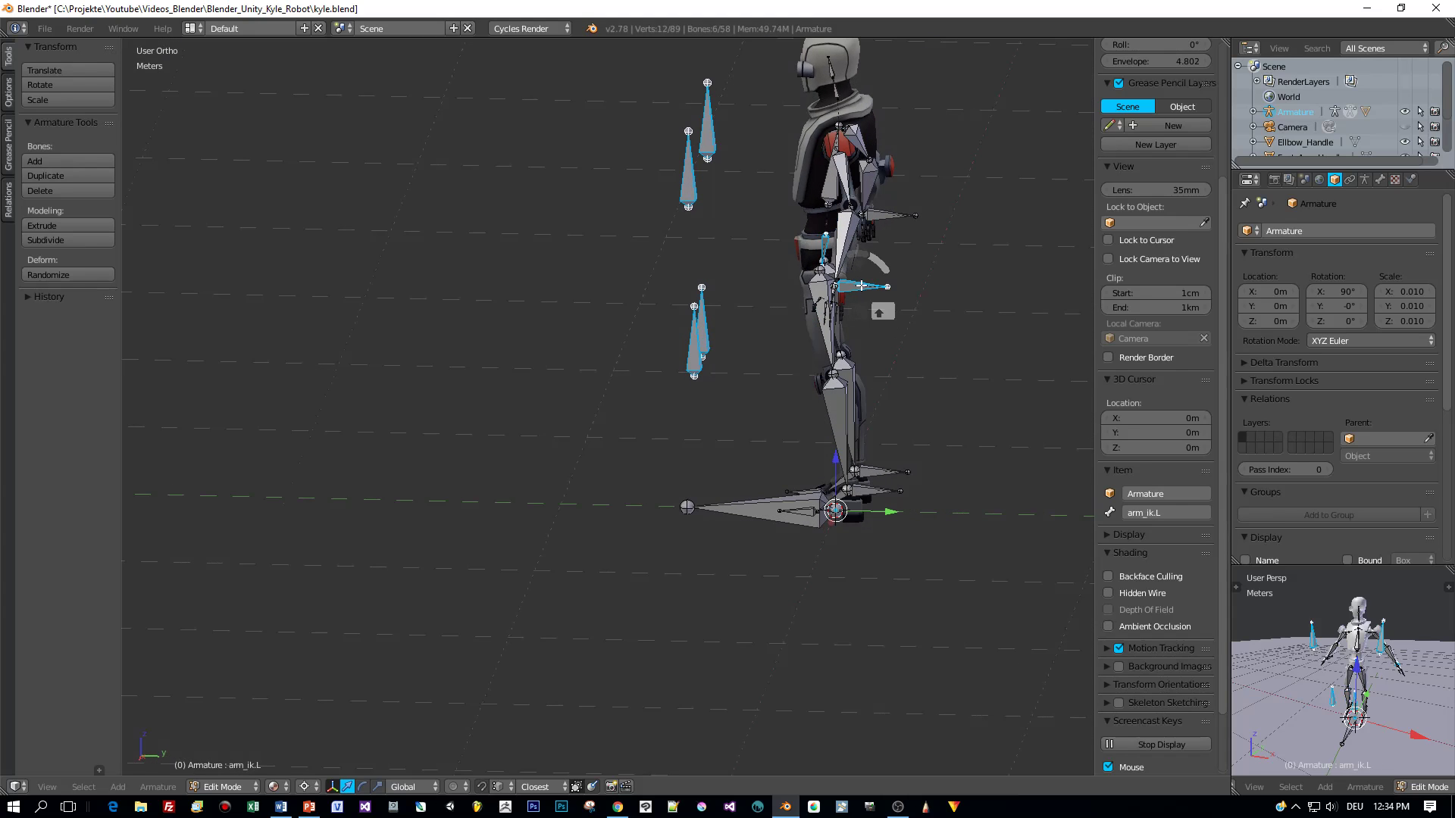
right_click(891, 215, "shift")
right_click(875, 479, "shift")
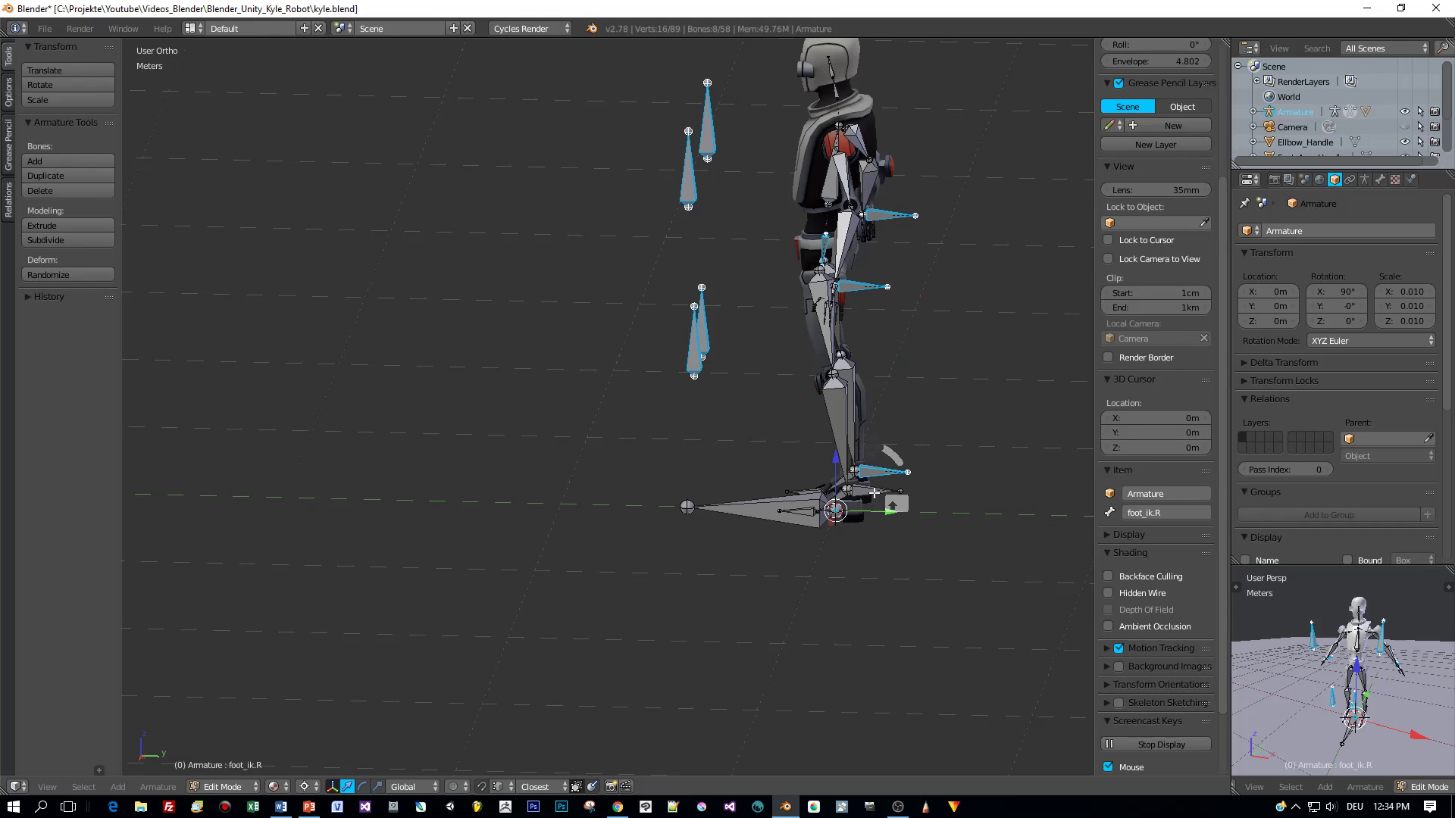
right_click(873, 494, "shift")
middle_click_drag(873, 494, 864, 429)
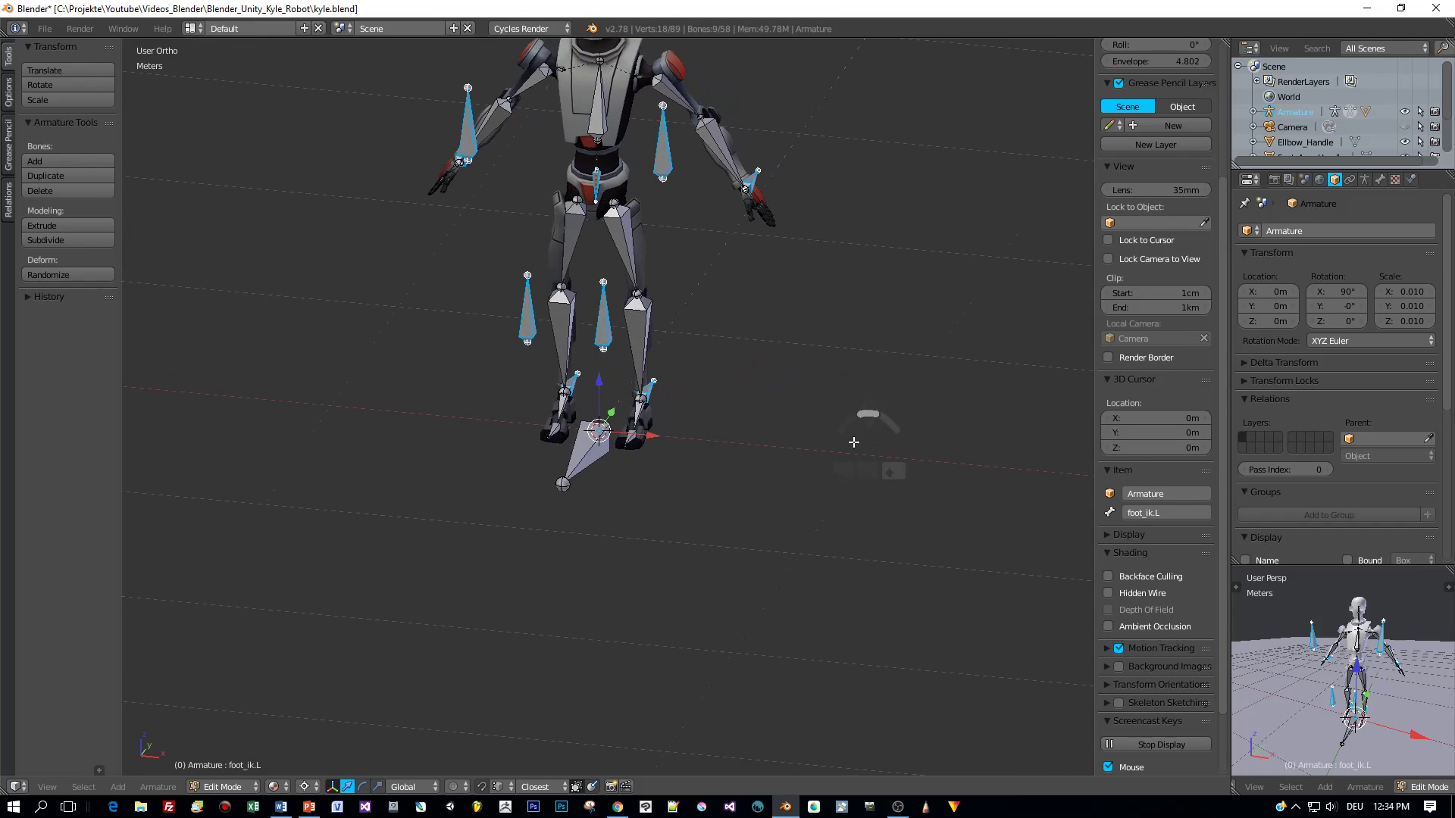
- Parent the selected Hip, IK and handle bones to move_all_bone, keeping their offset
right_click(583, 446, "shift")
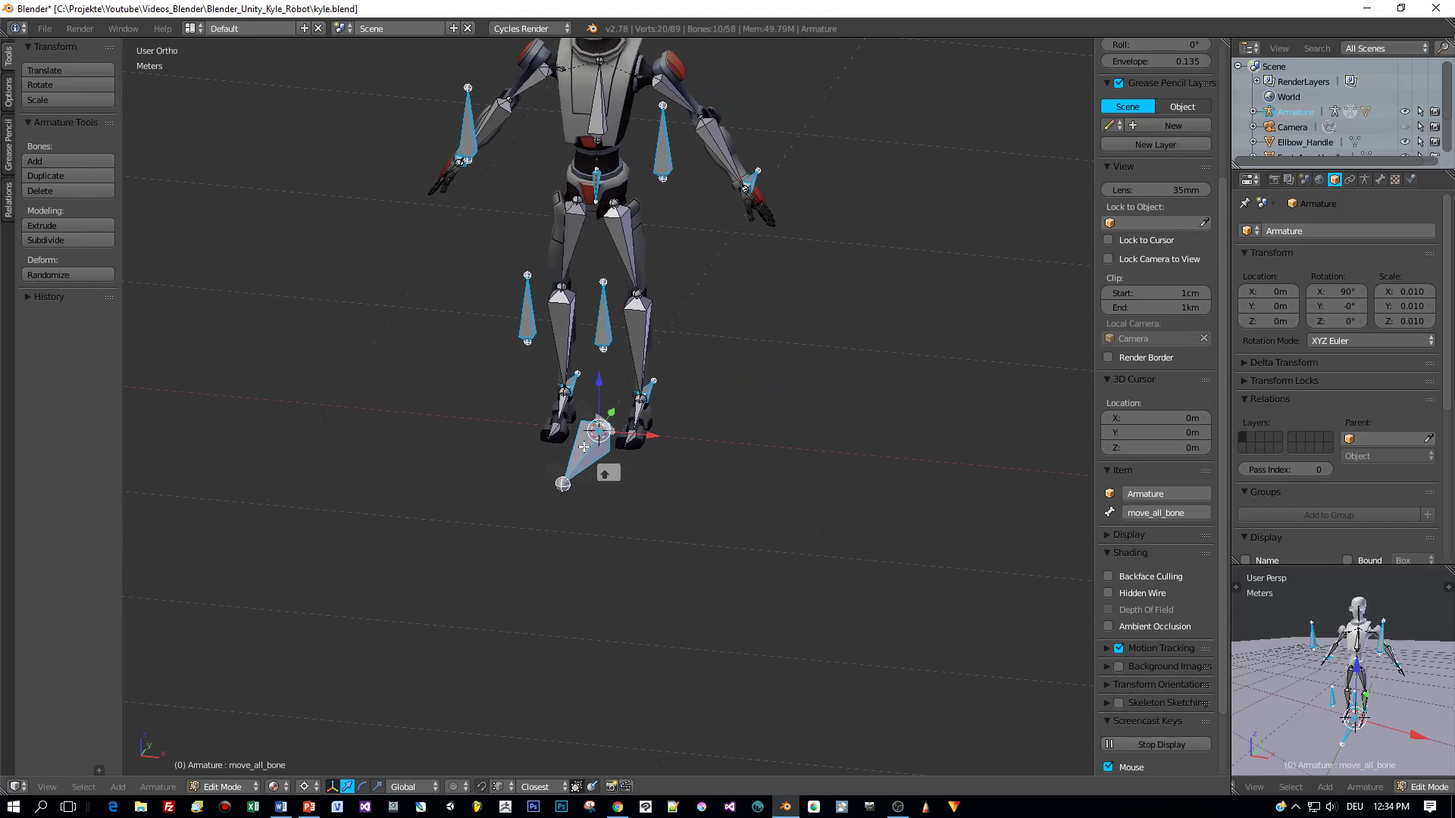
key("ctrl+p")
left_click(584, 448)
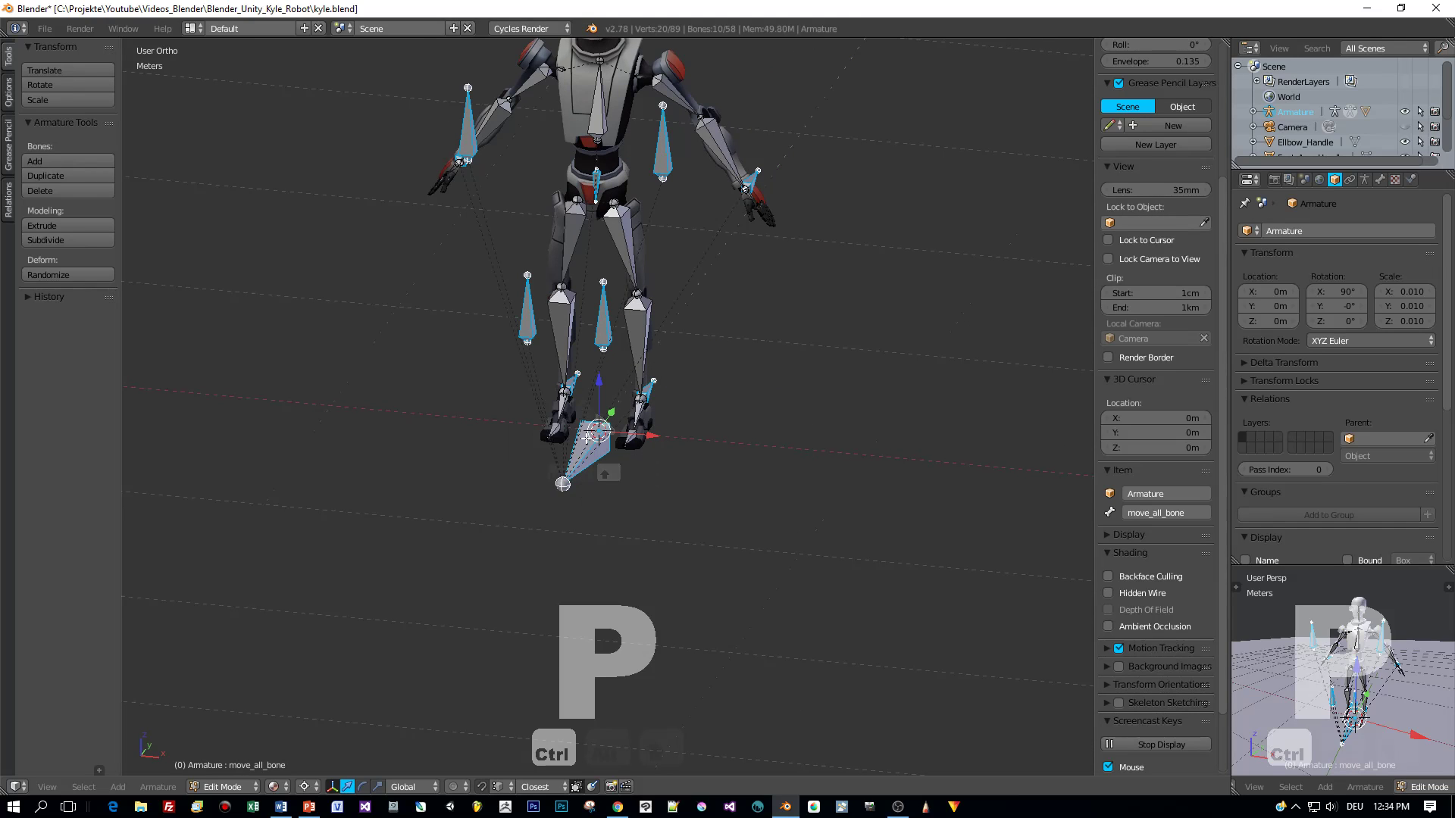
scroll(715, 367, "down", 4)
key("KP_1")
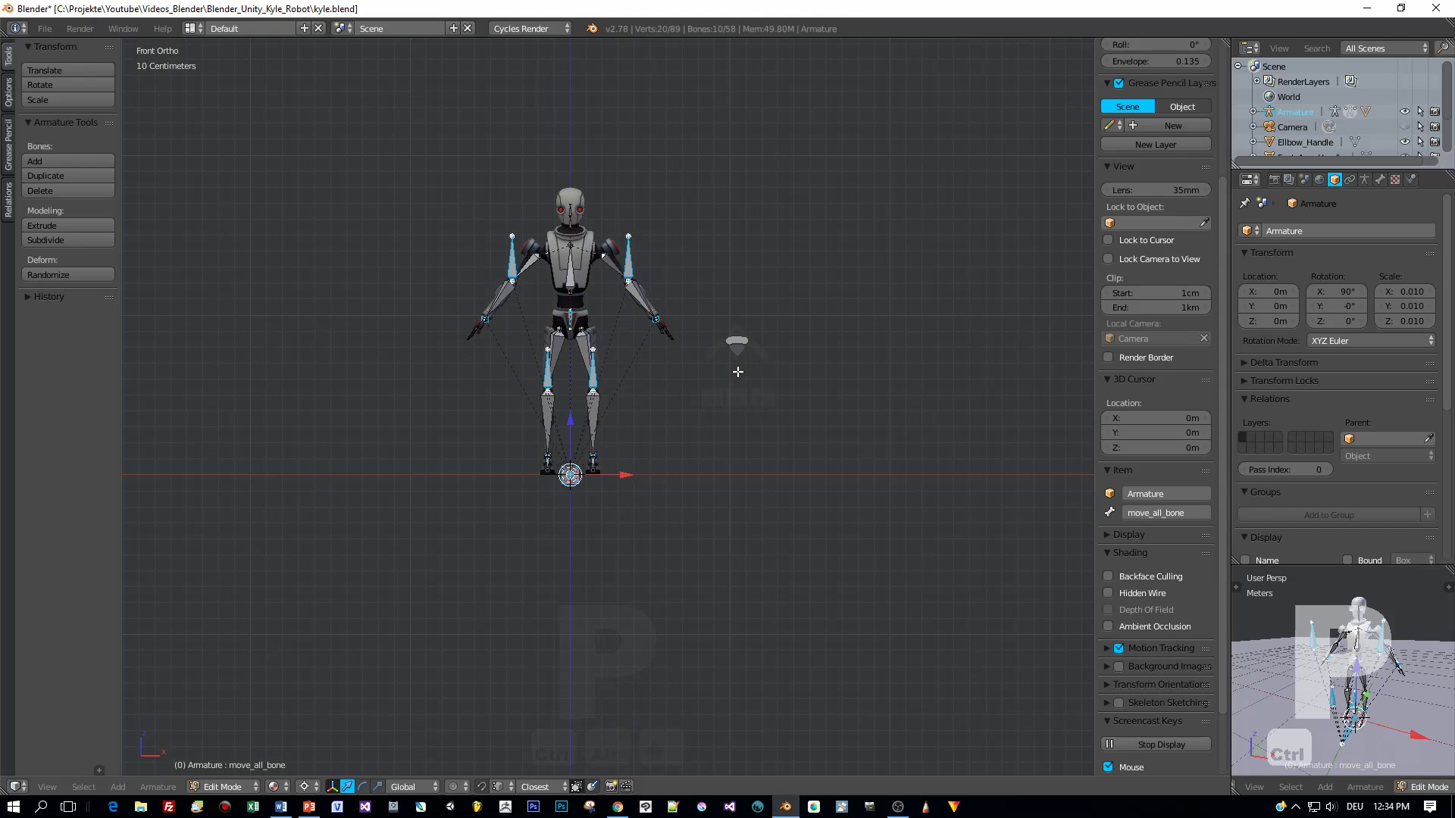
middle_click_drag(737, 372, 668, 427)
- Enter Pose Mode and test the parenting by moving move_all_bone, cancelling the move
key("Tab")
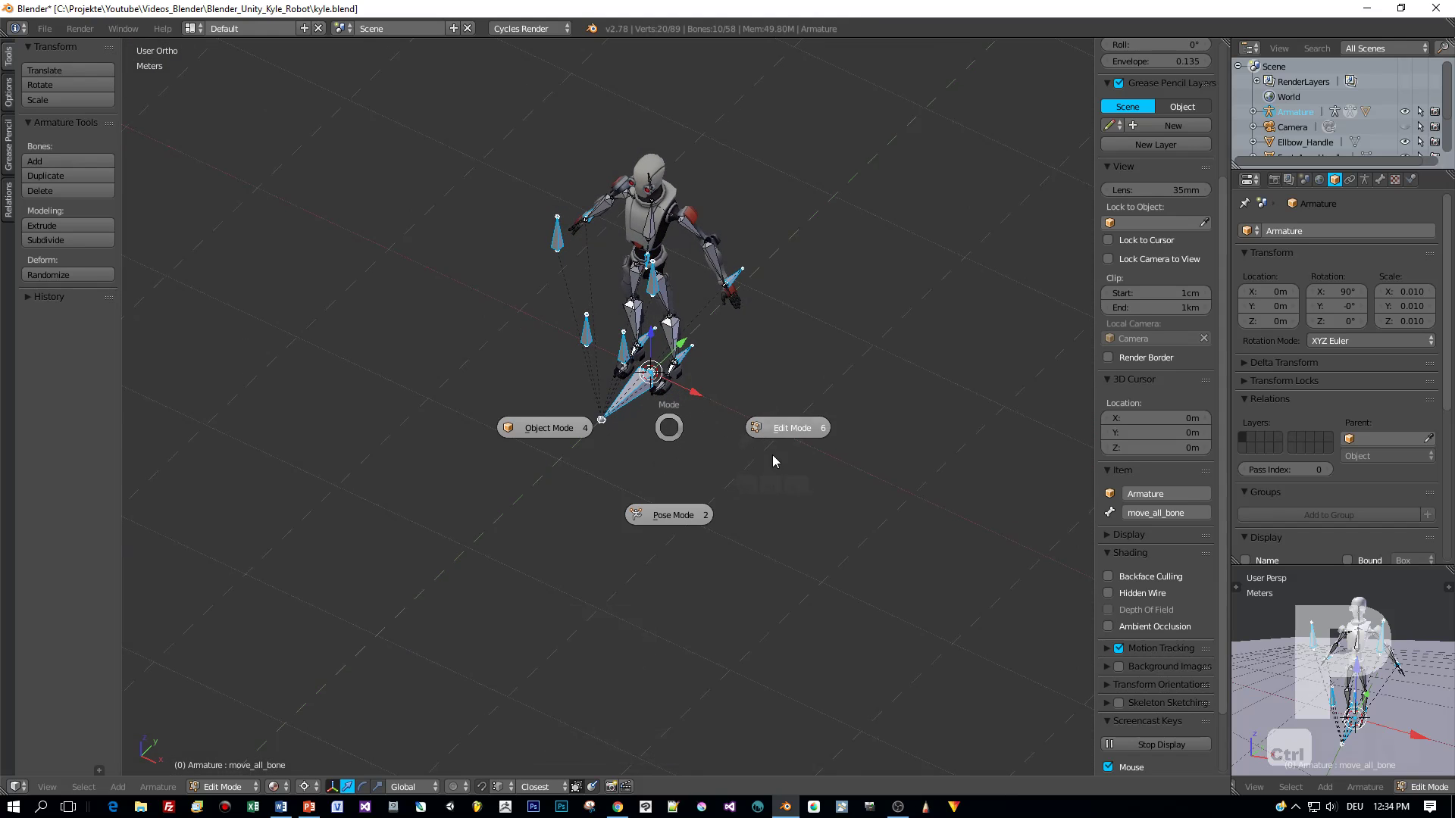
left_click(674, 516)
right_click(639, 389)
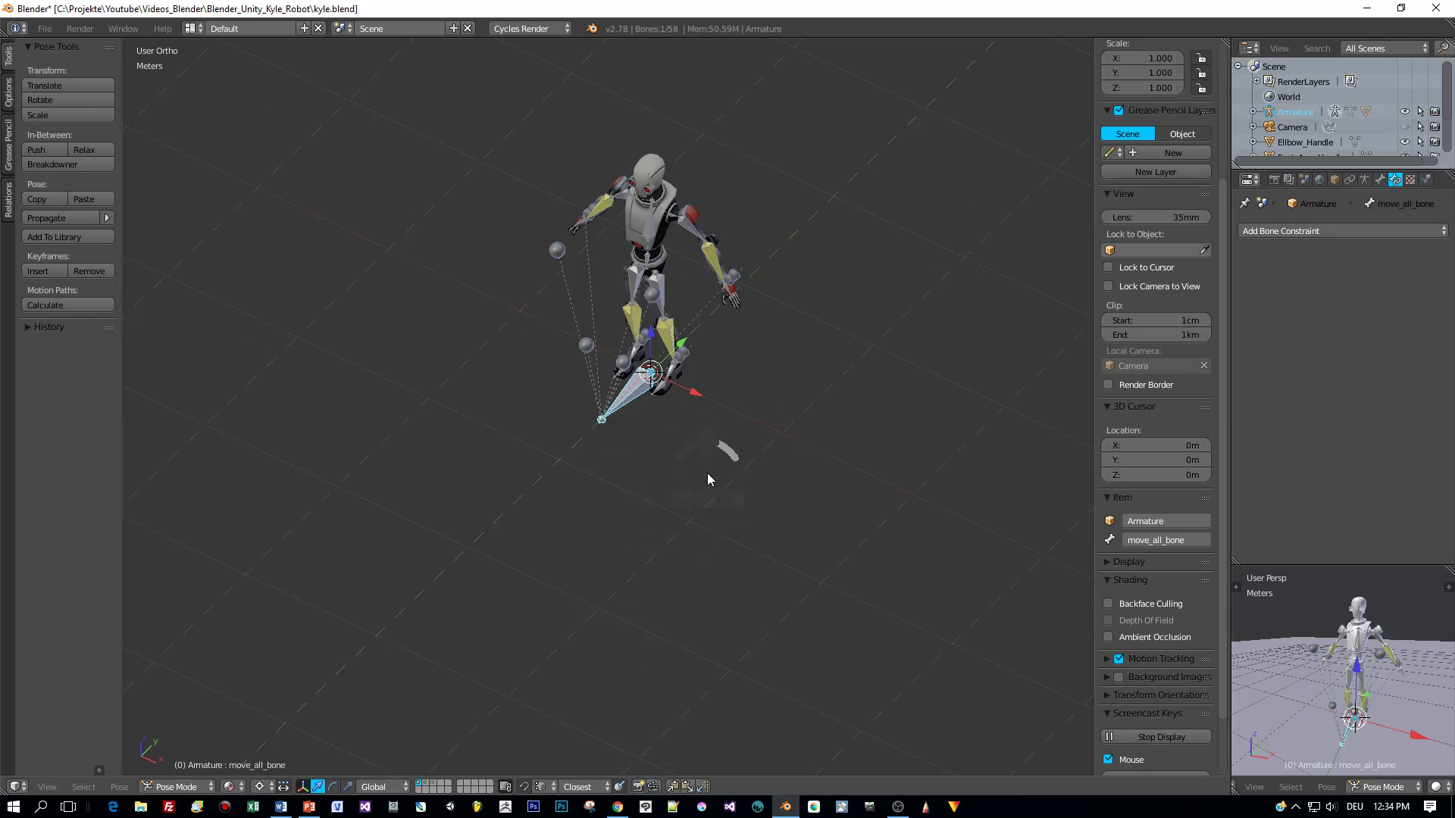
key("g")
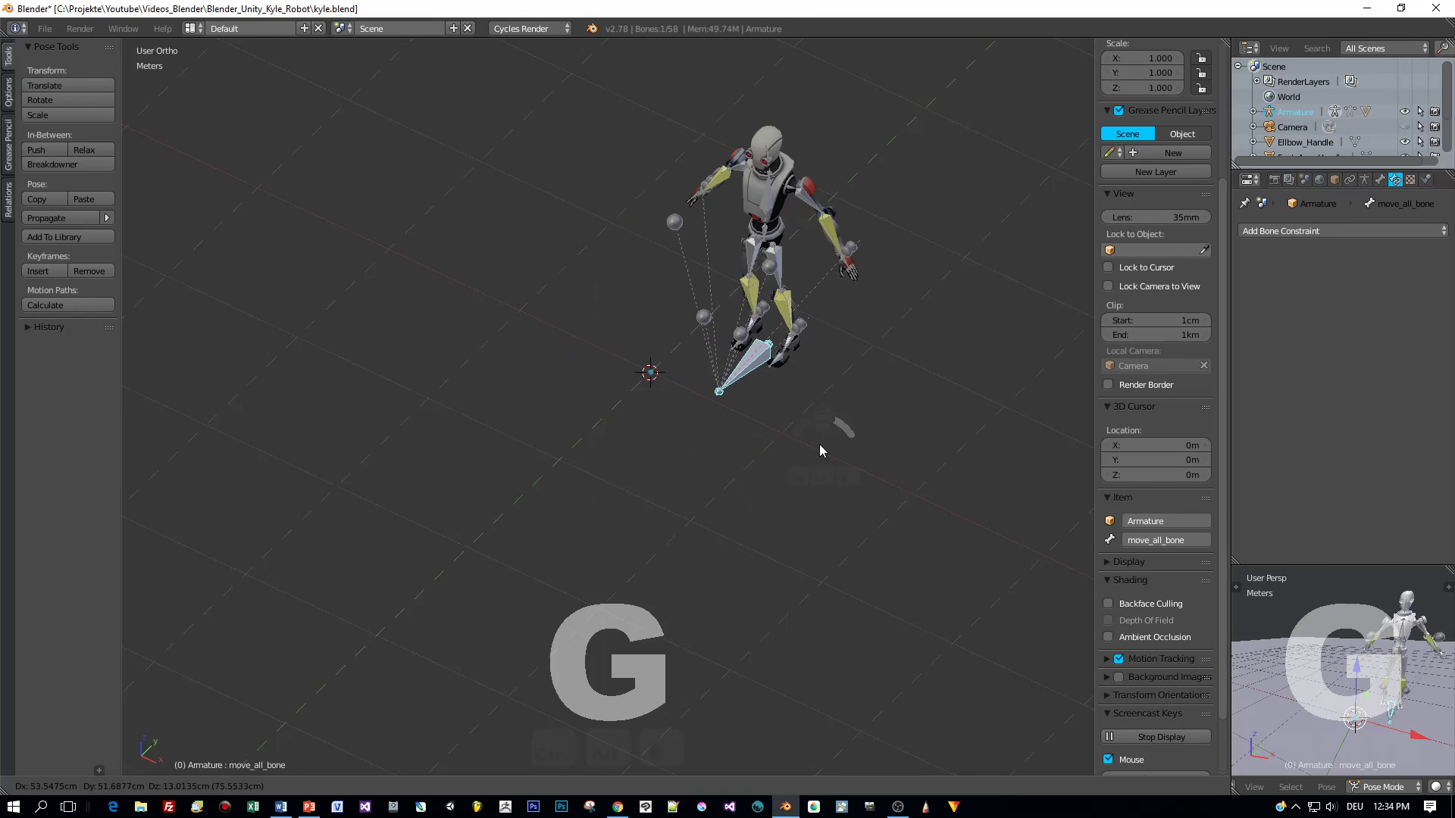
right_click(788, 439)
middle_click_drag(789, 440, 793, 457)
scroll(793, 457, "up", 2)
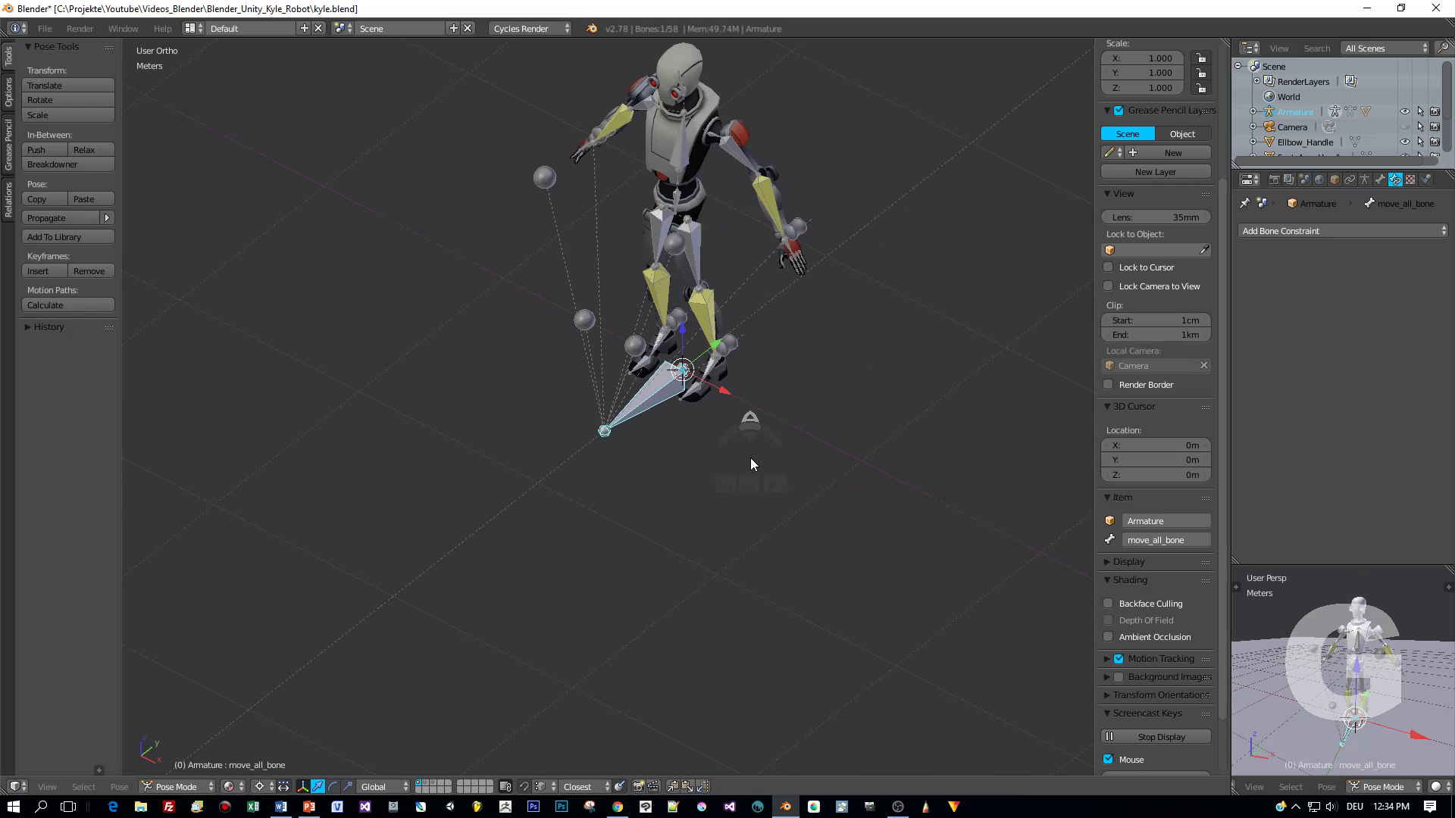
- Display the third layer with the handle shapes and add a mesh circle at the 3D cursor
left_click(433, 783)
middle_click_drag(507, 655, 489, 523)
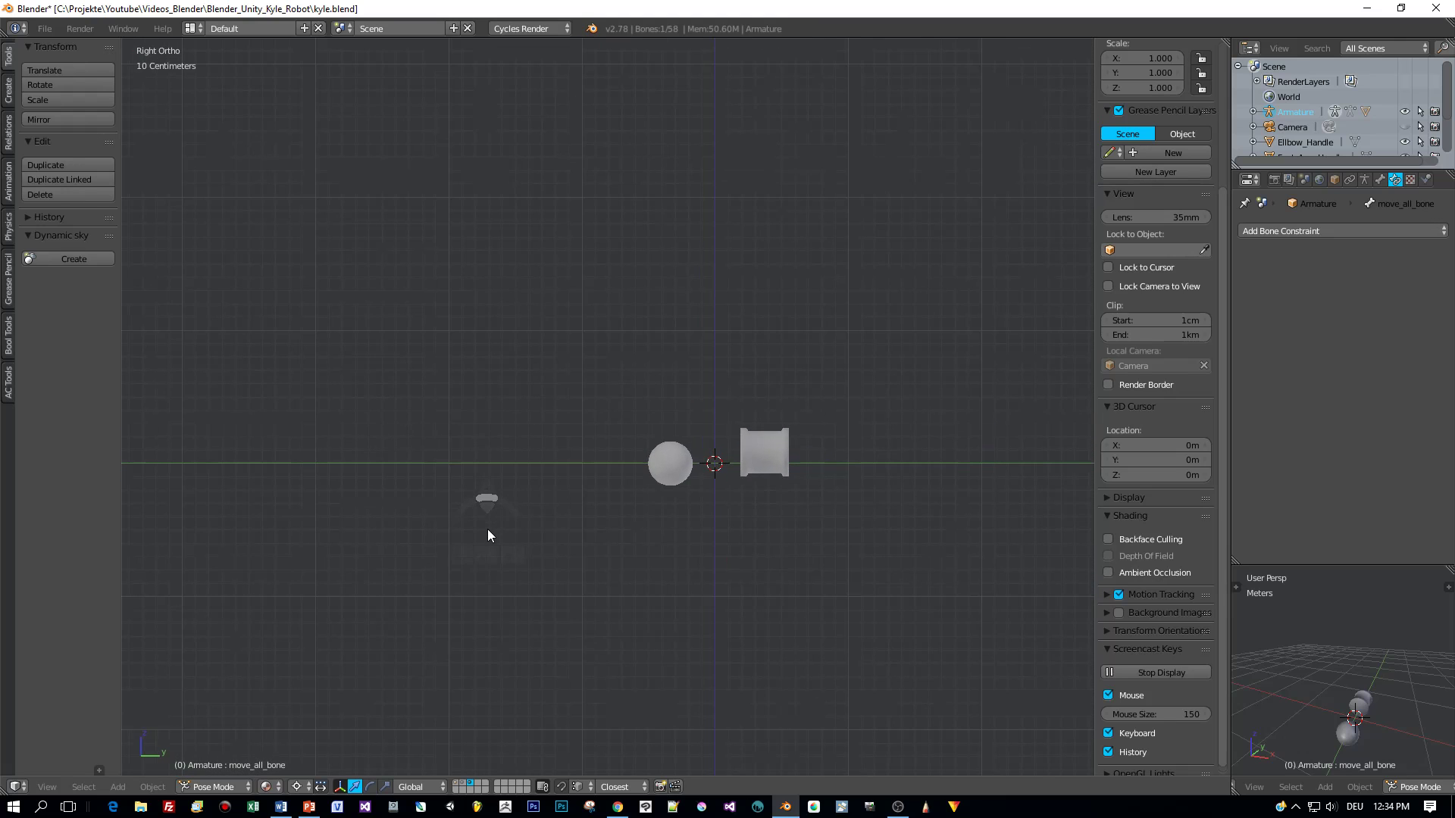
left_click(210, 789)
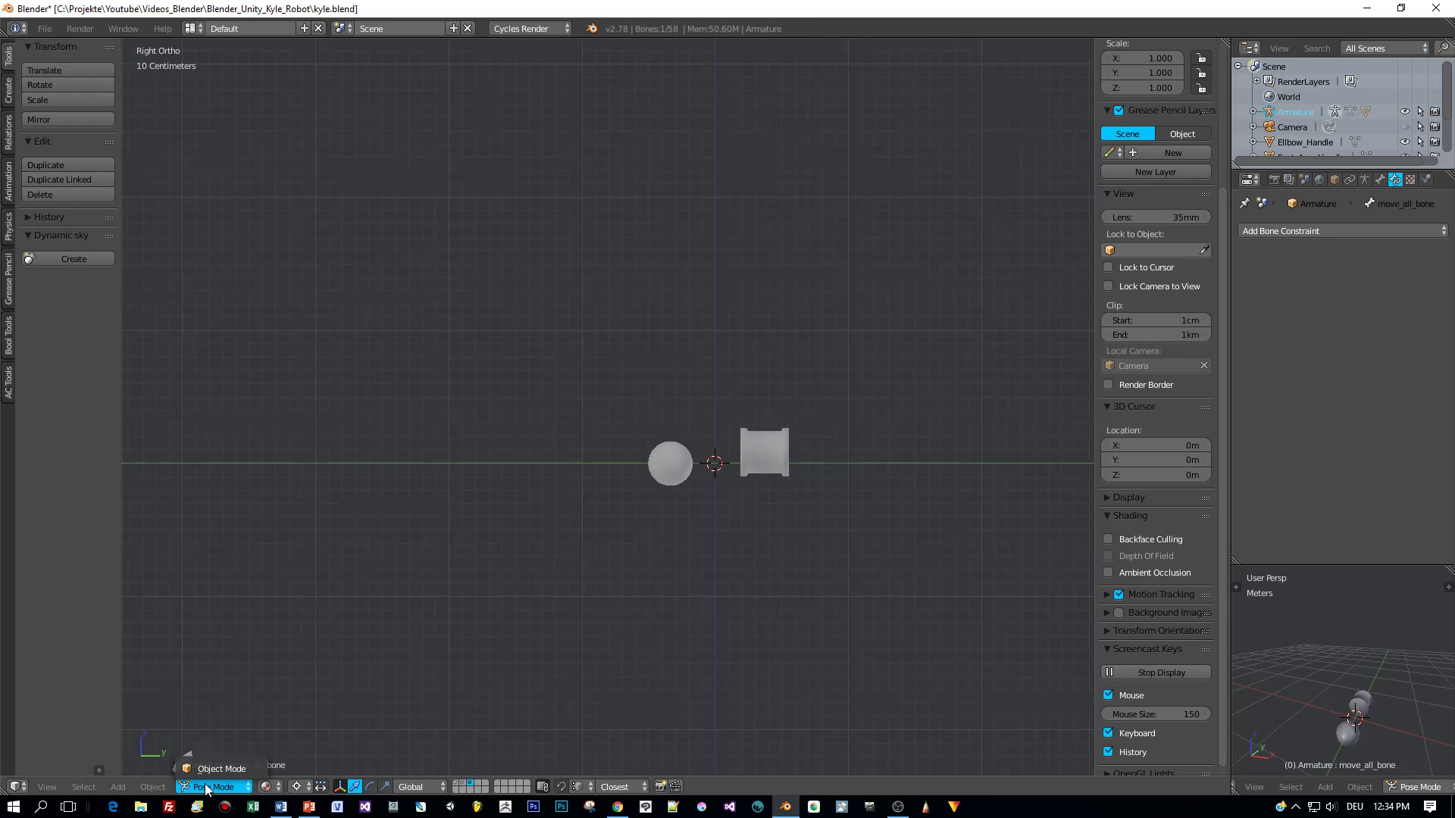
middle_click_drag(653, 585, 710, 599)
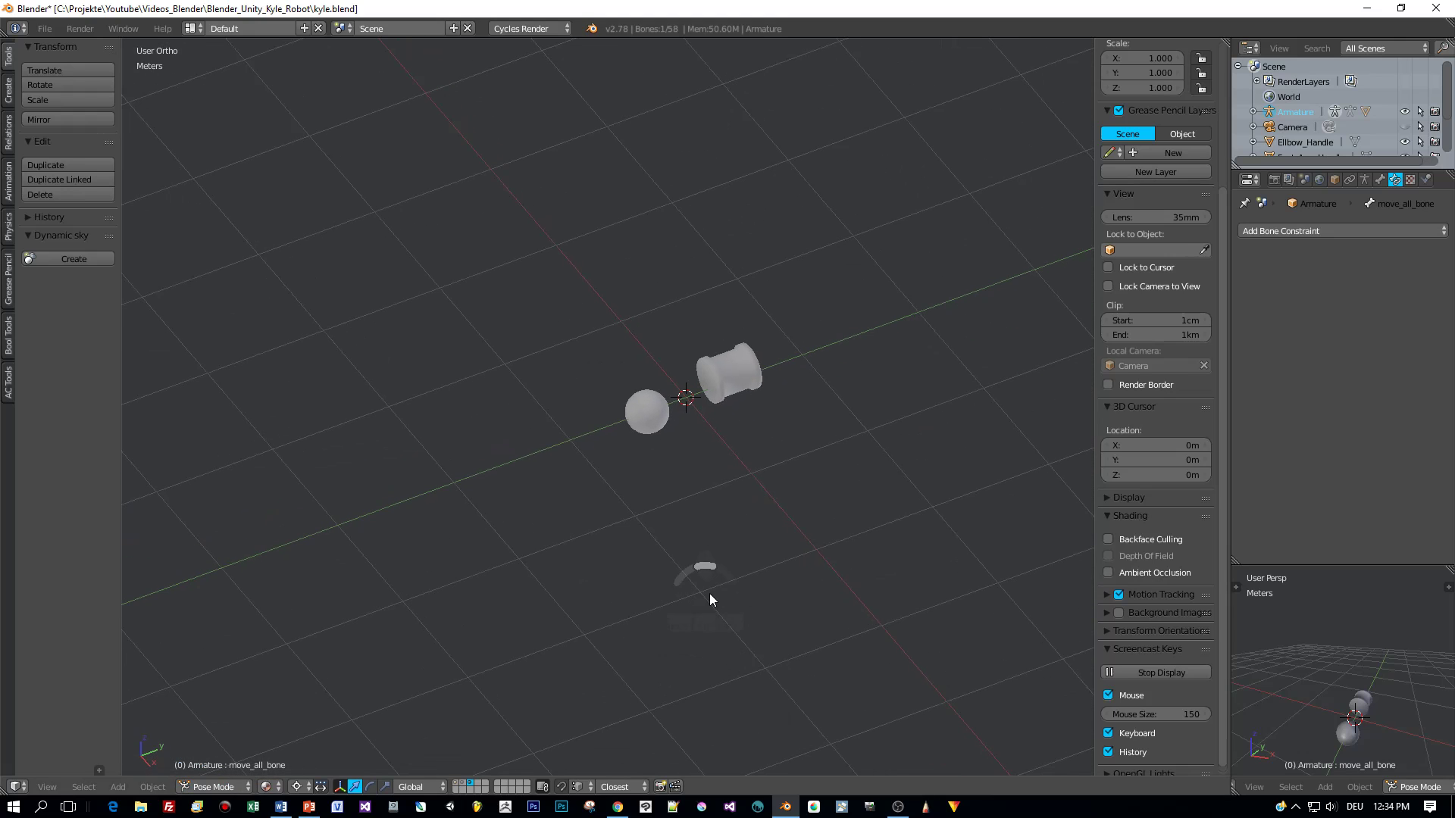
key("shift+a")
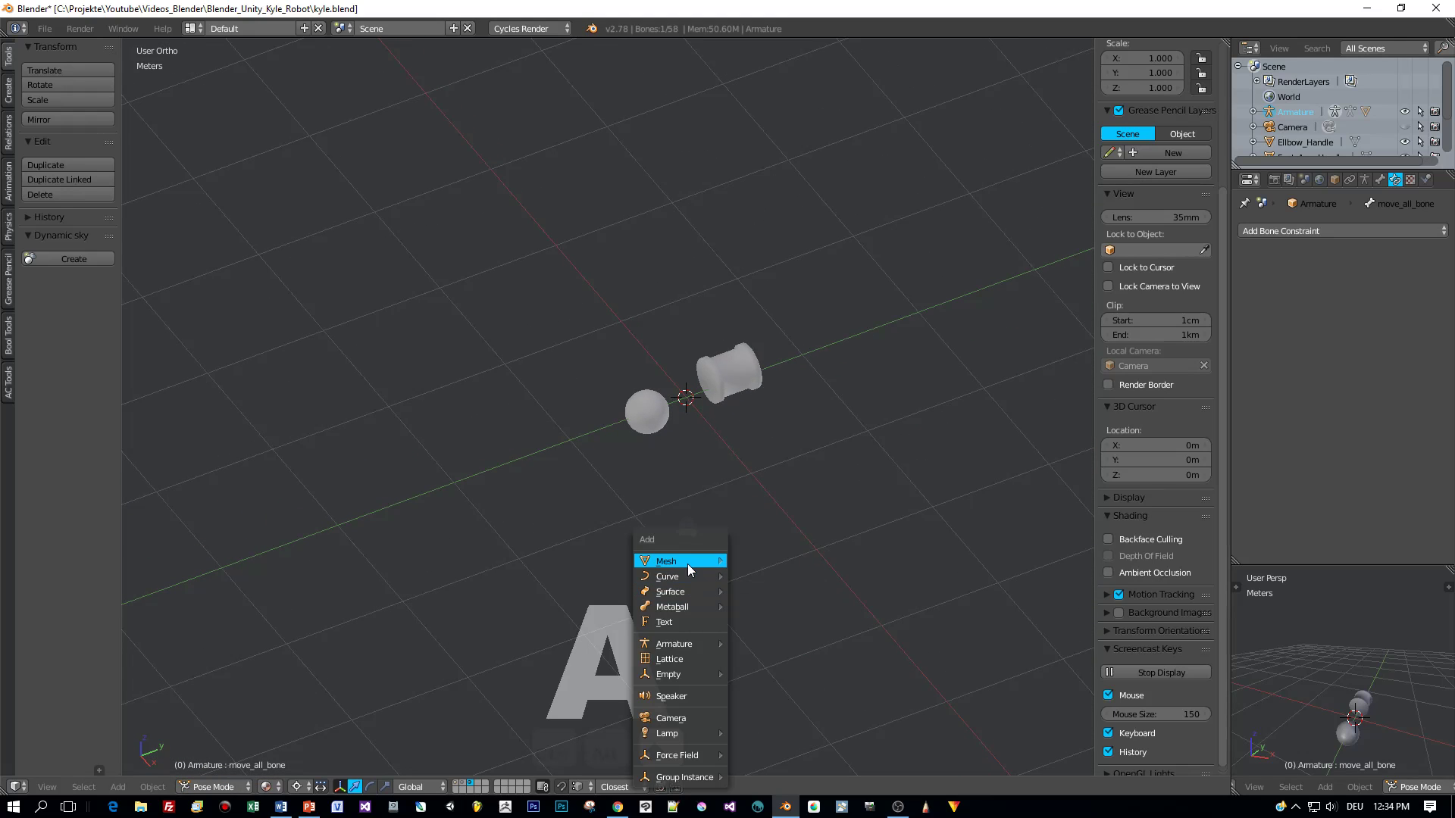
mouse_move(688, 563)
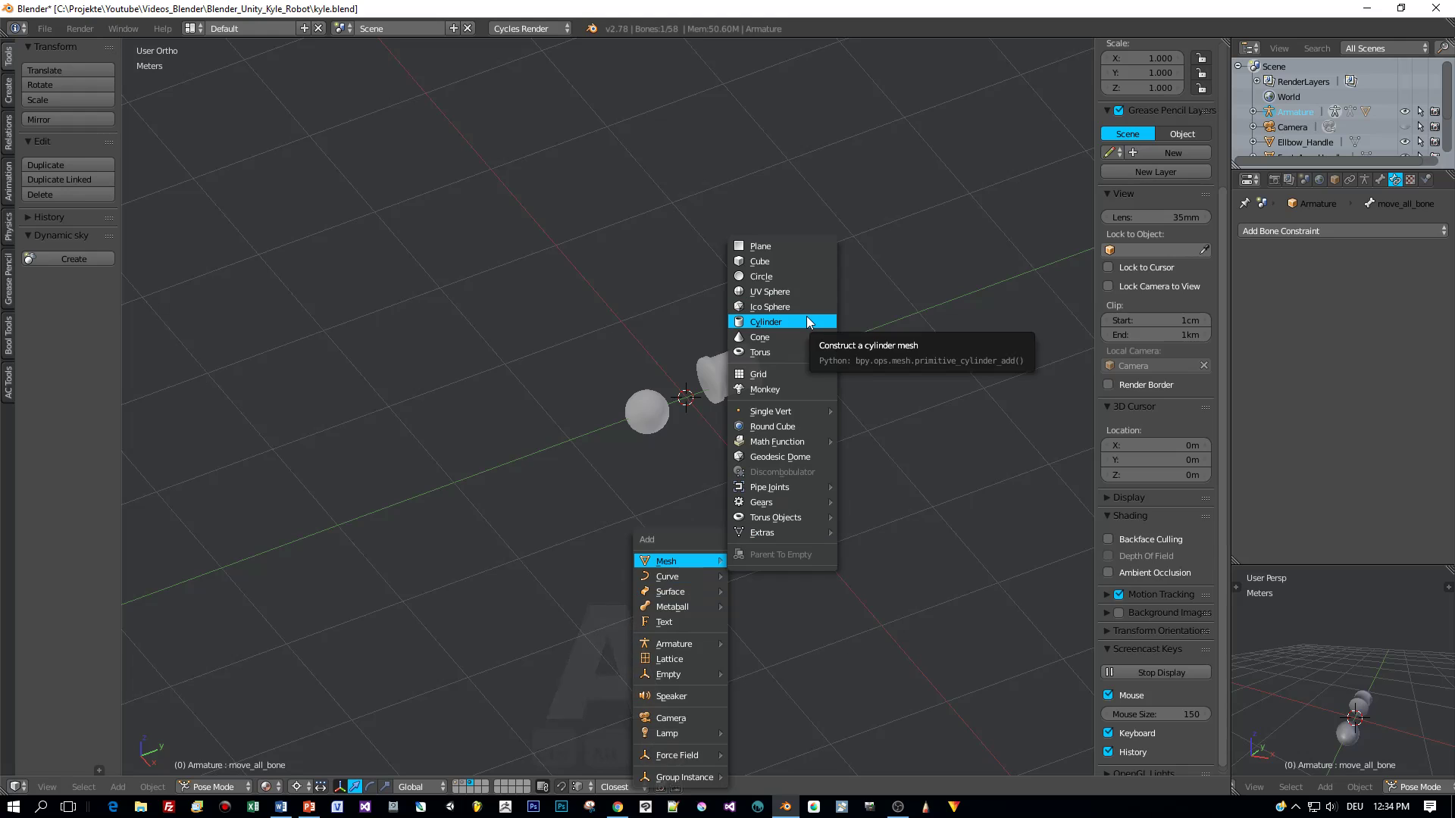
left_click(781, 275)
- Scale the new circle down to about 0.586, roughly 1.17 m across
scroll(831, 487, "down", 2)
middle_click_drag(830, 487, 807, 455)
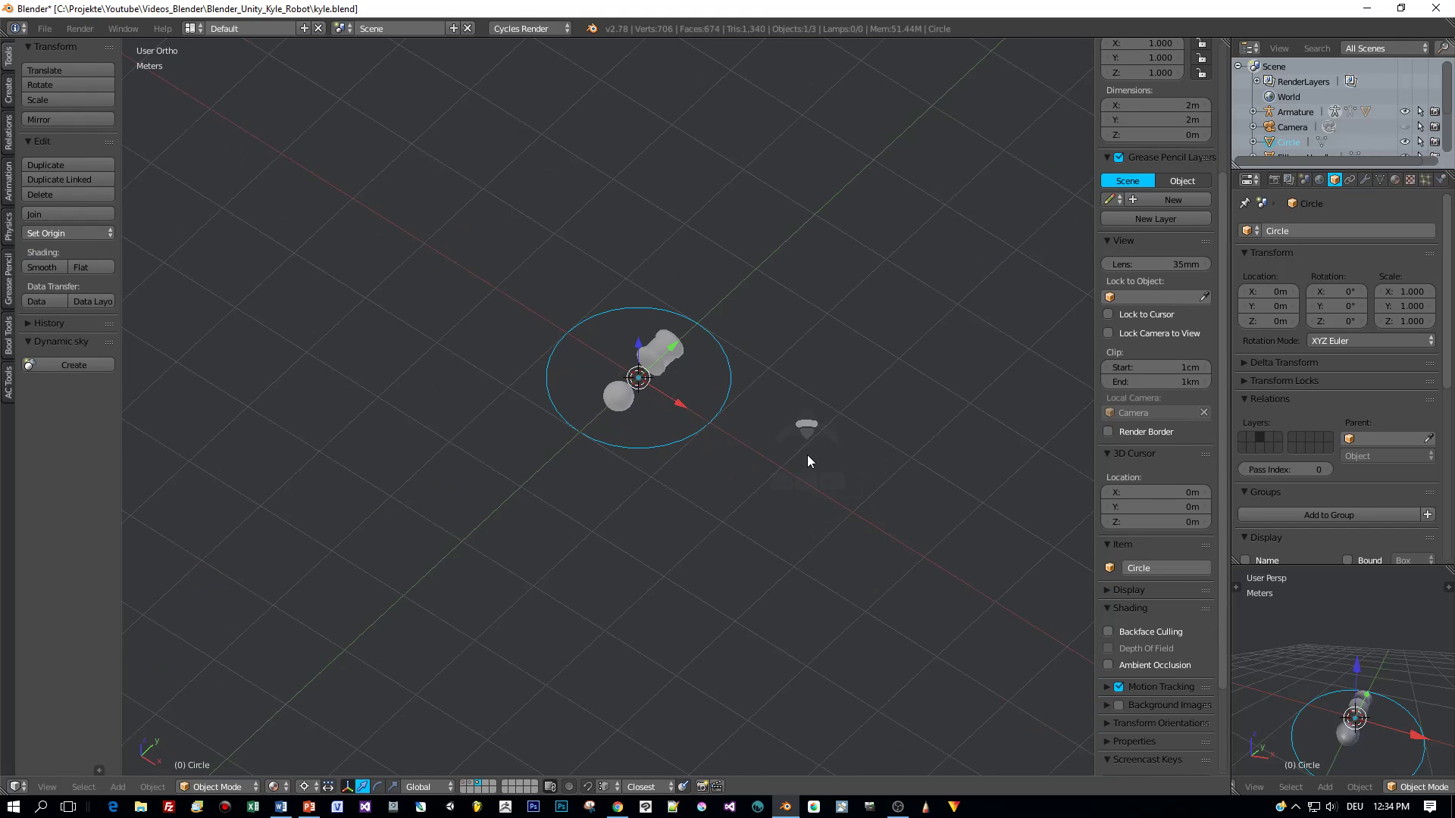
scroll(807, 455, "up", 2)
key("s")
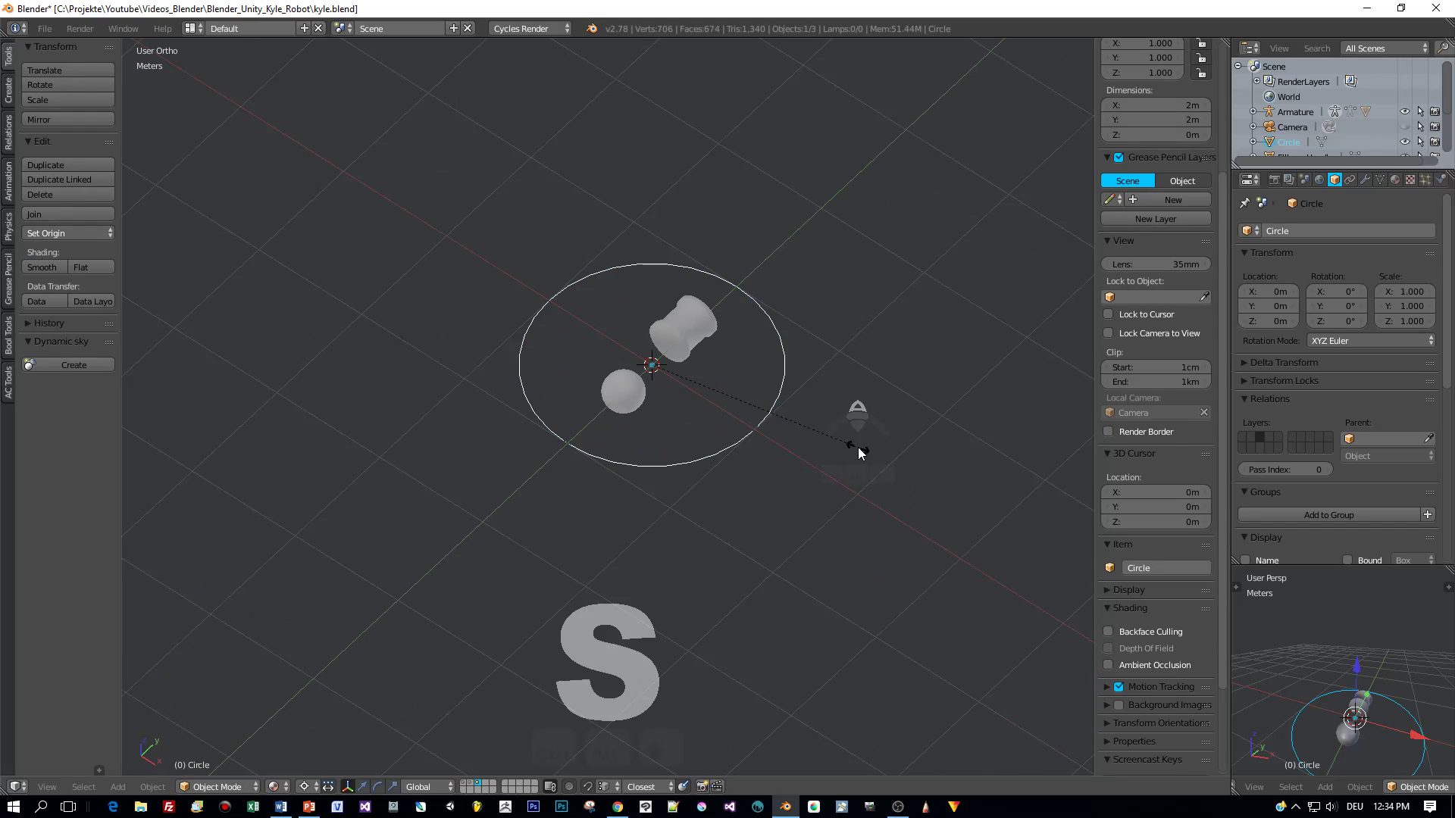
left_click(774, 426)
- Extrude the circle's edge loop inward in Edit Mode to form a flat ring
key("Tab")
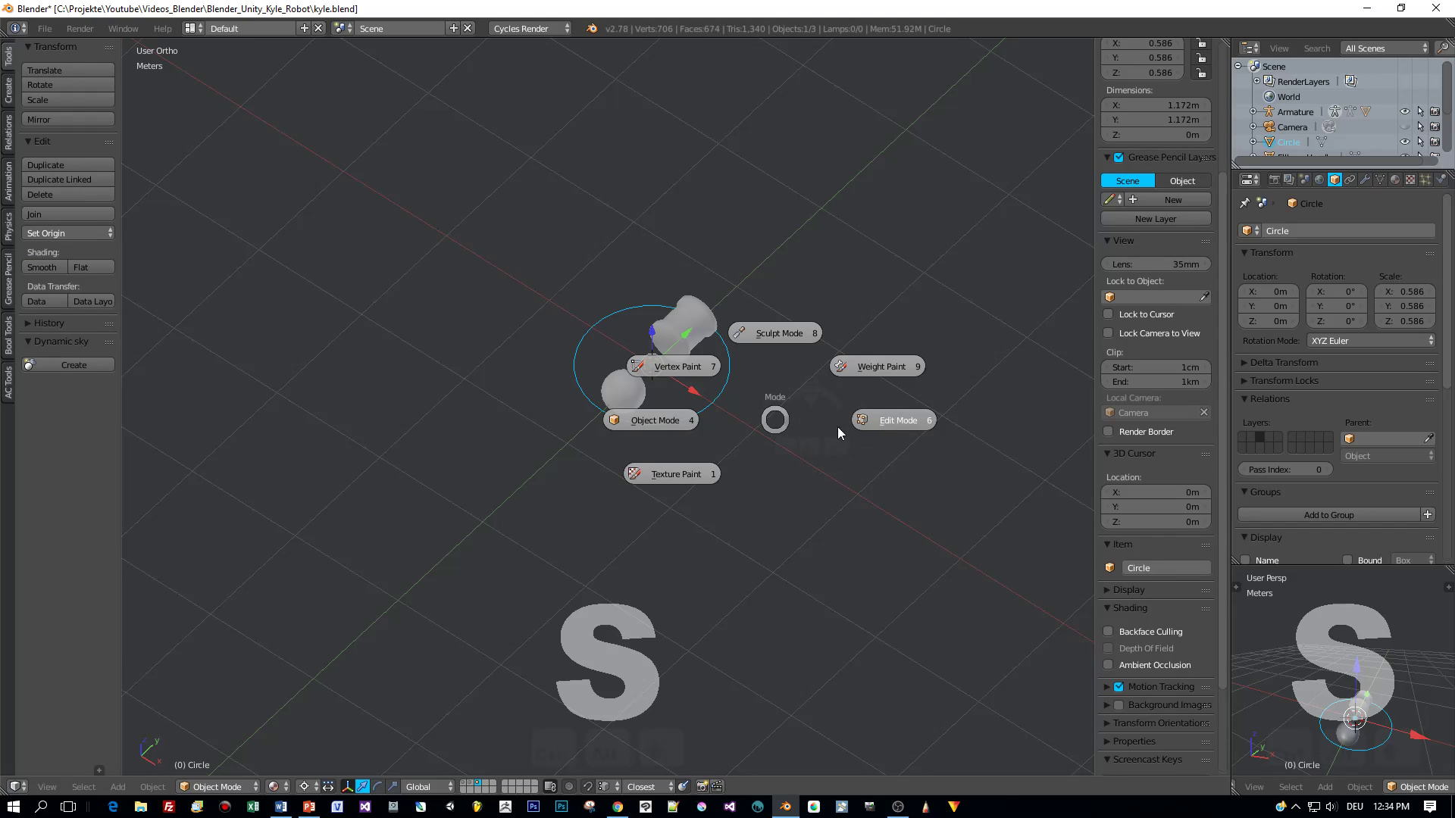
left_click(894, 418)
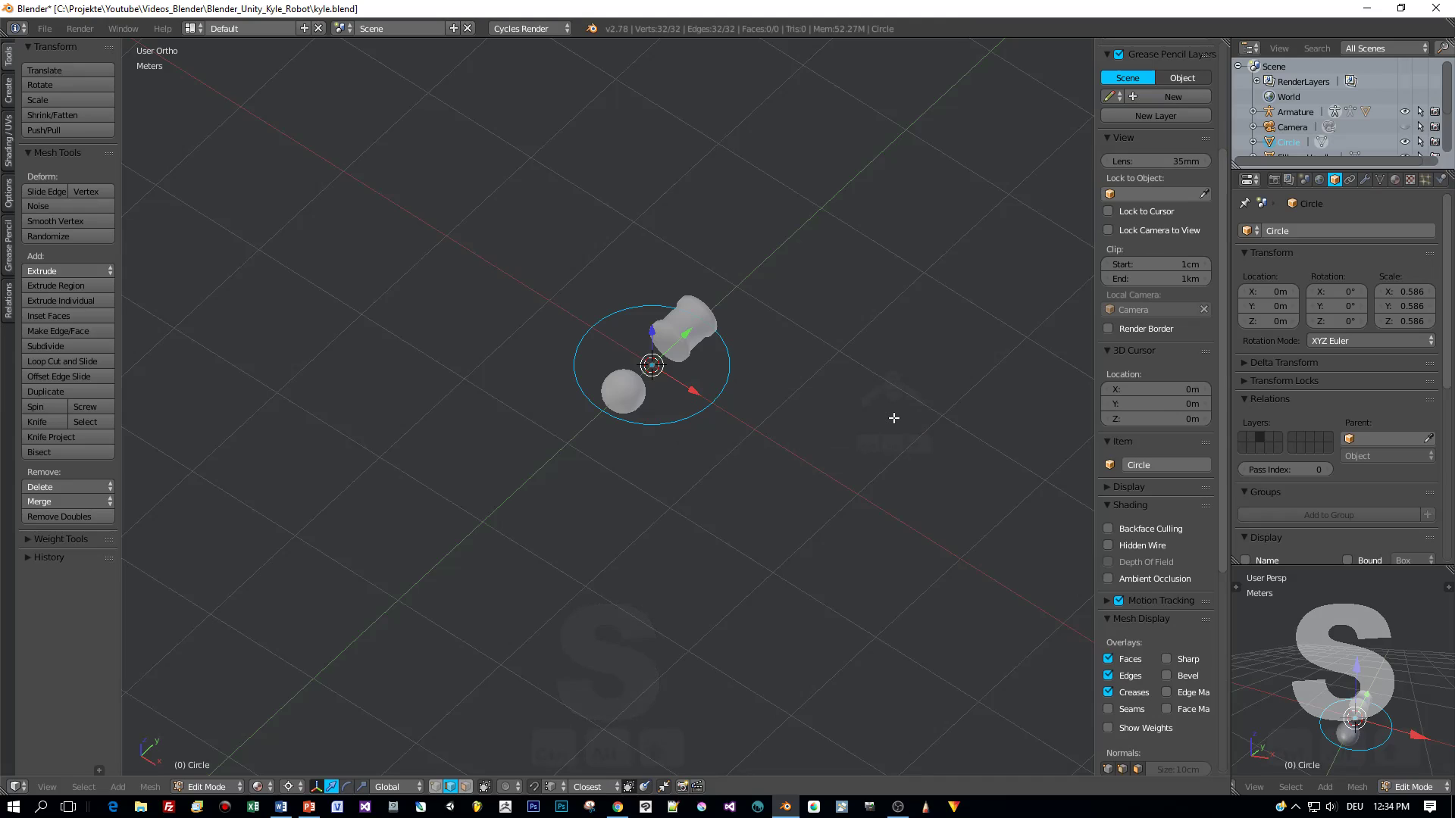
key("e")
key("s")
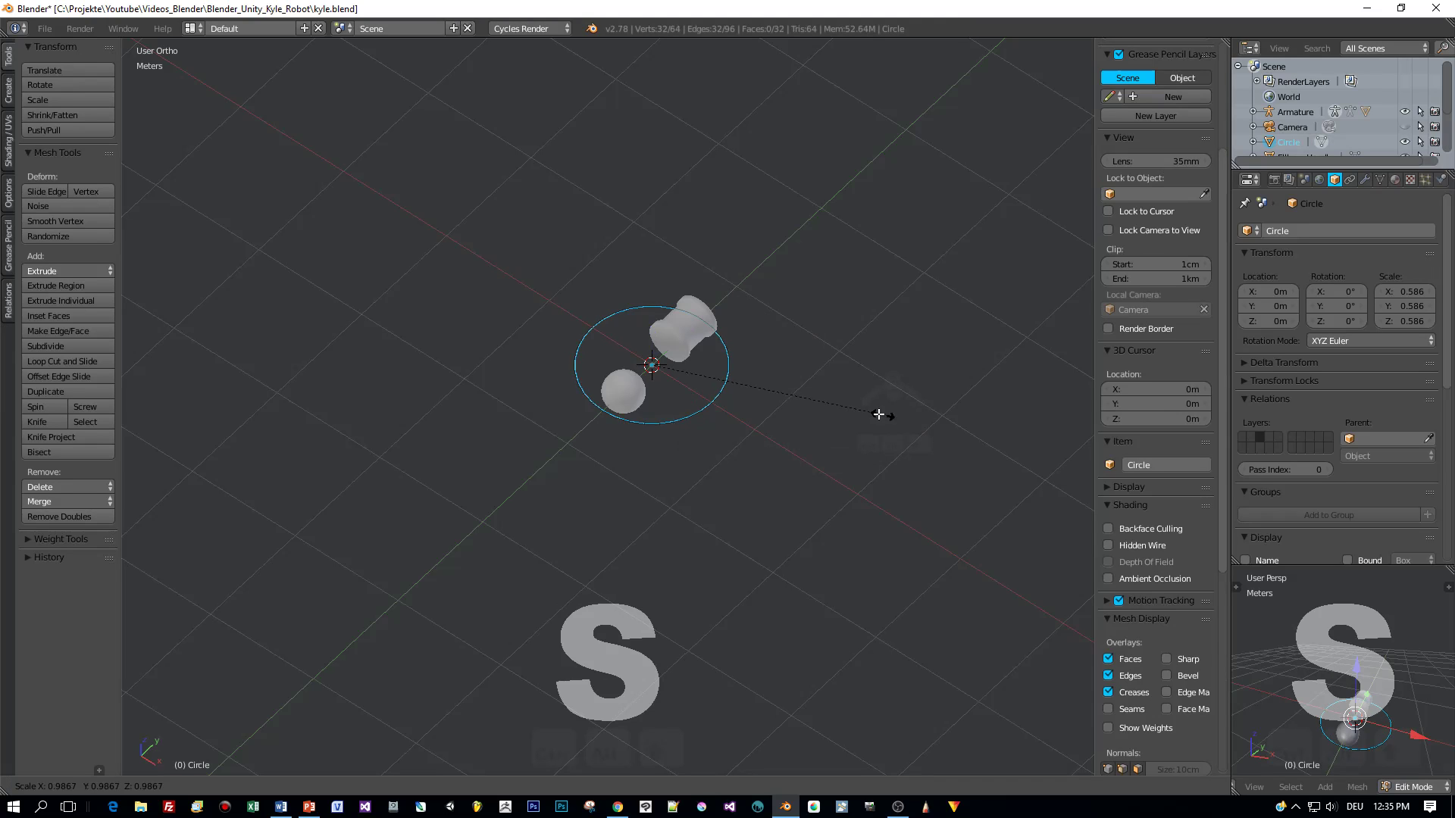
left_click(845, 411)
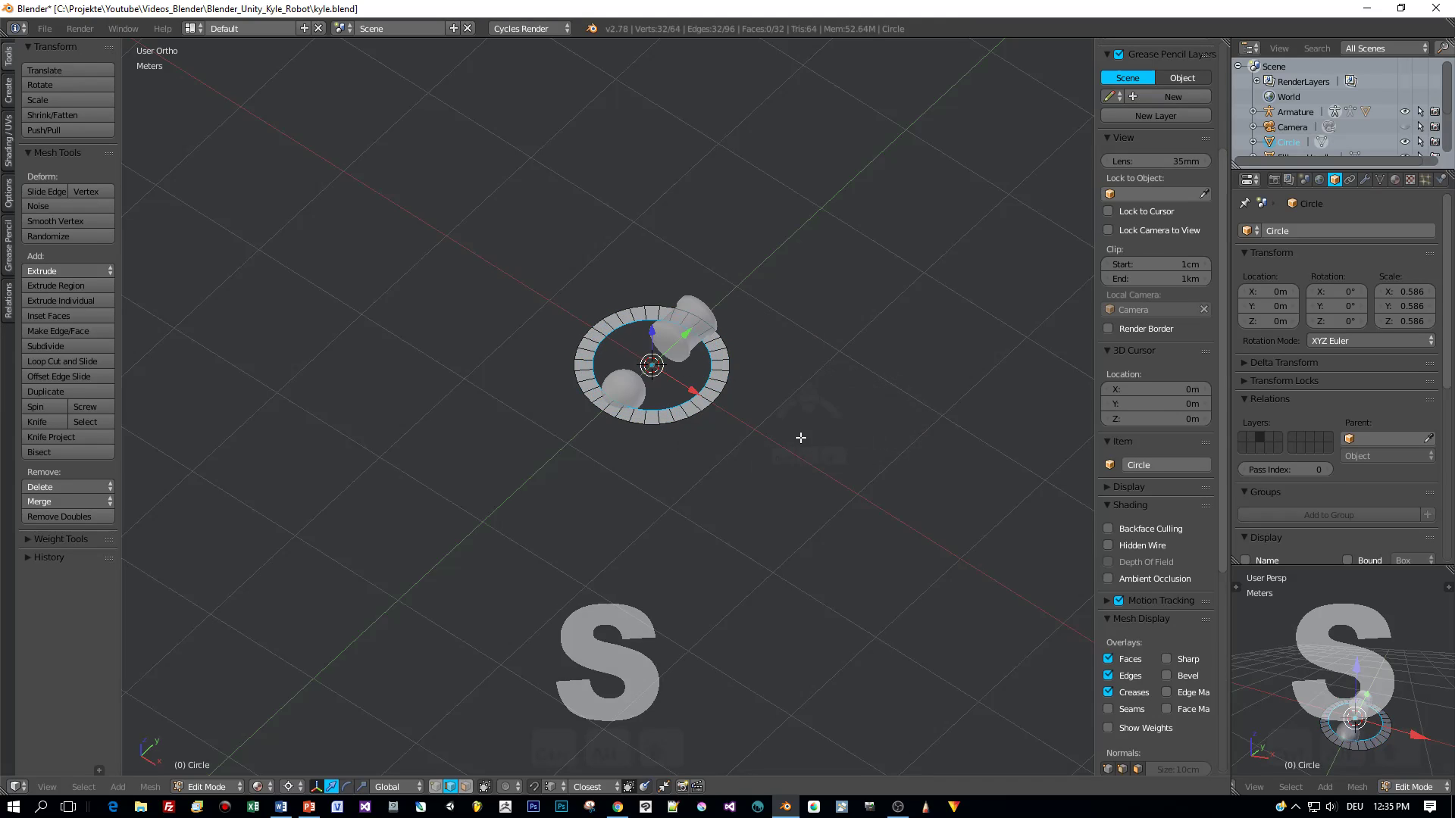
- Extrude two adjacent outer edges of the ring next to the sphere outward along the Y axis as a tab
mouse_move(788, 446)
middle_mouse_down()
mouse_move(817, 462)
mouse_move(770, 458)
middle_mouse_up()
scroll(770, 458, "up", 3)
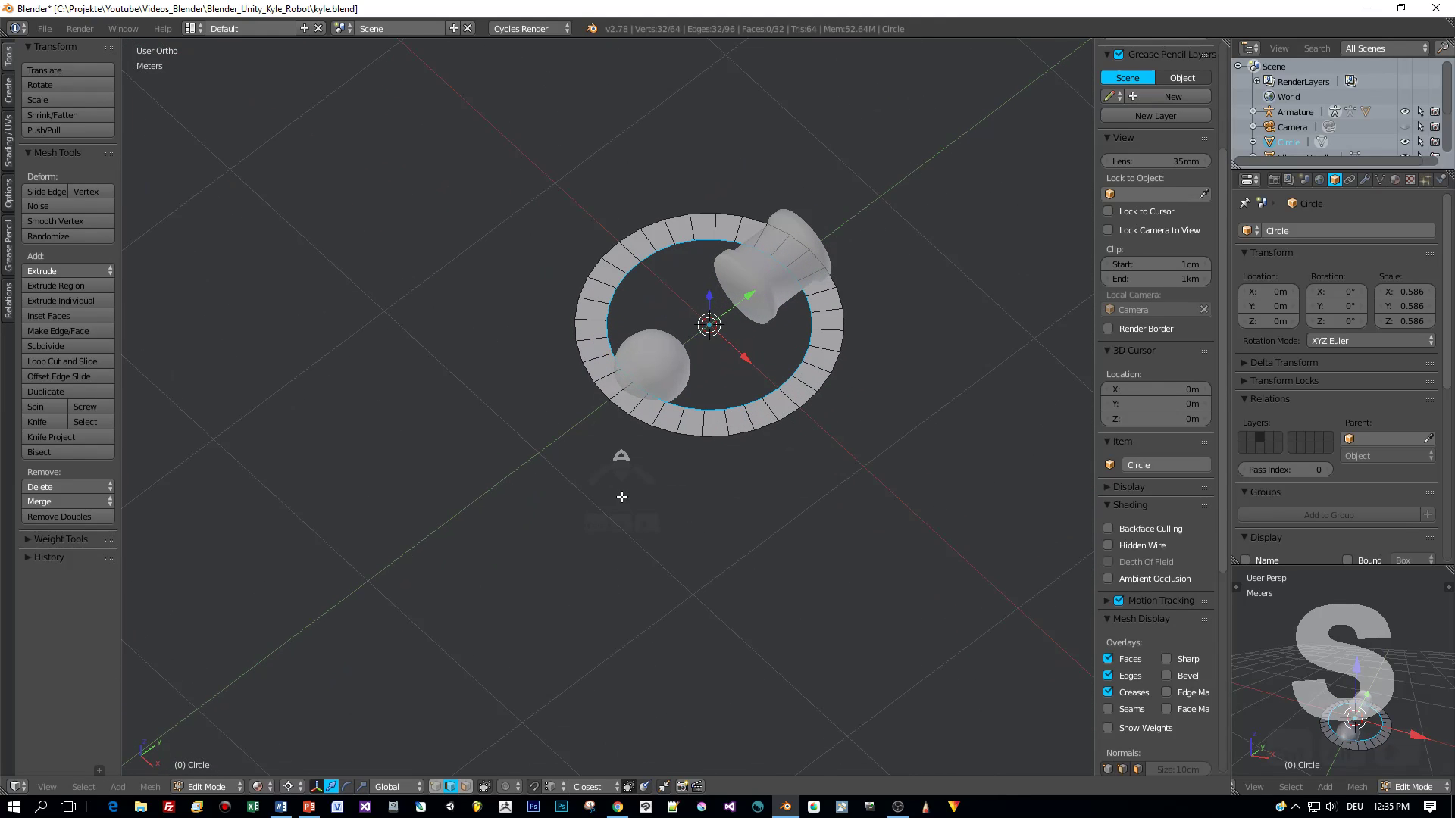
right_click(604, 396)
right_click(621, 410, "shift")
key("e")
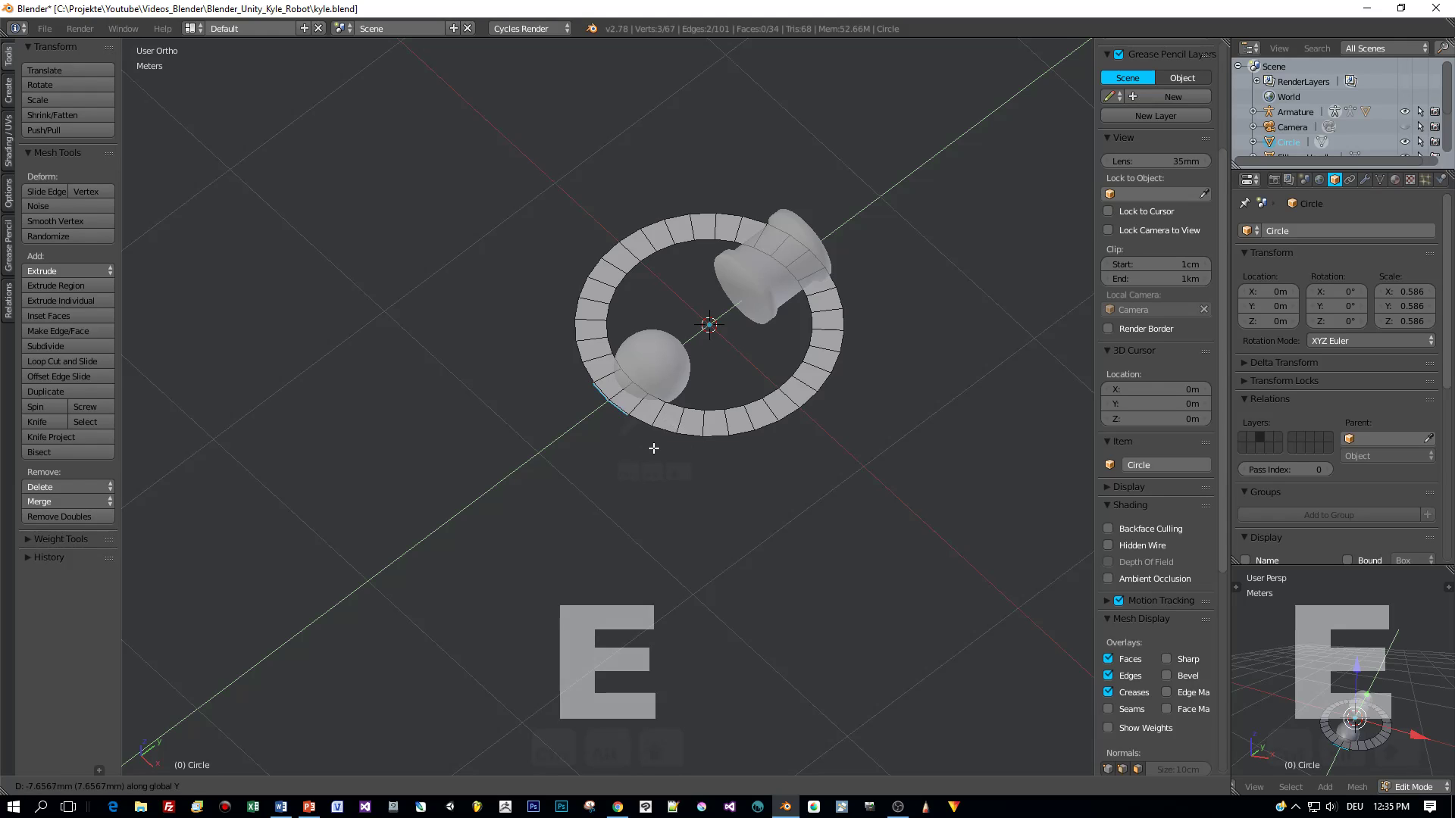
left_click(634, 467)
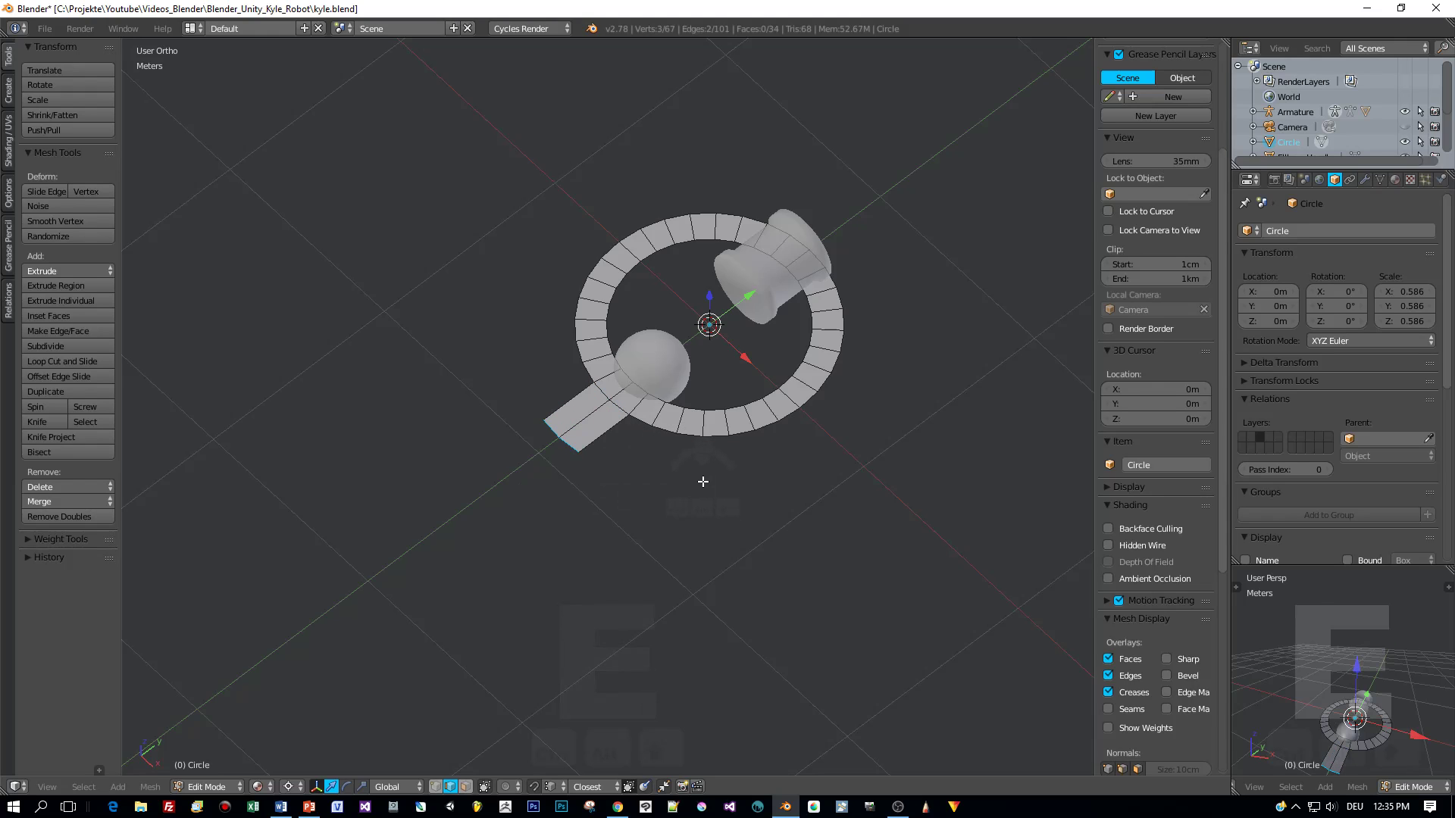
- Set the pivot to Median Point and scale the tab's end edges down to an arrow tip
key("s")
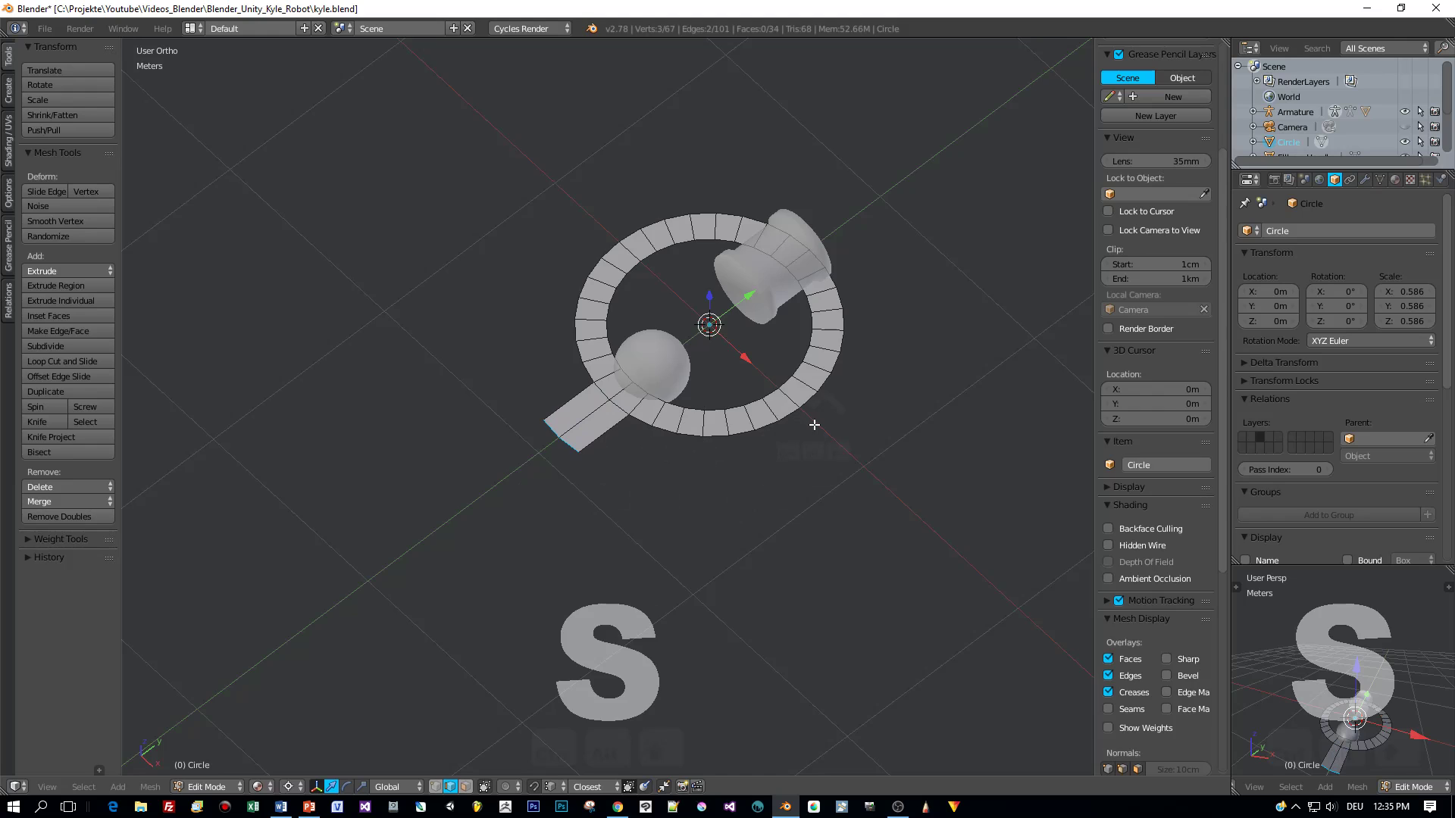
middle_click_drag(814, 424, 384, 743)
key("s")
left_click(723, 478)
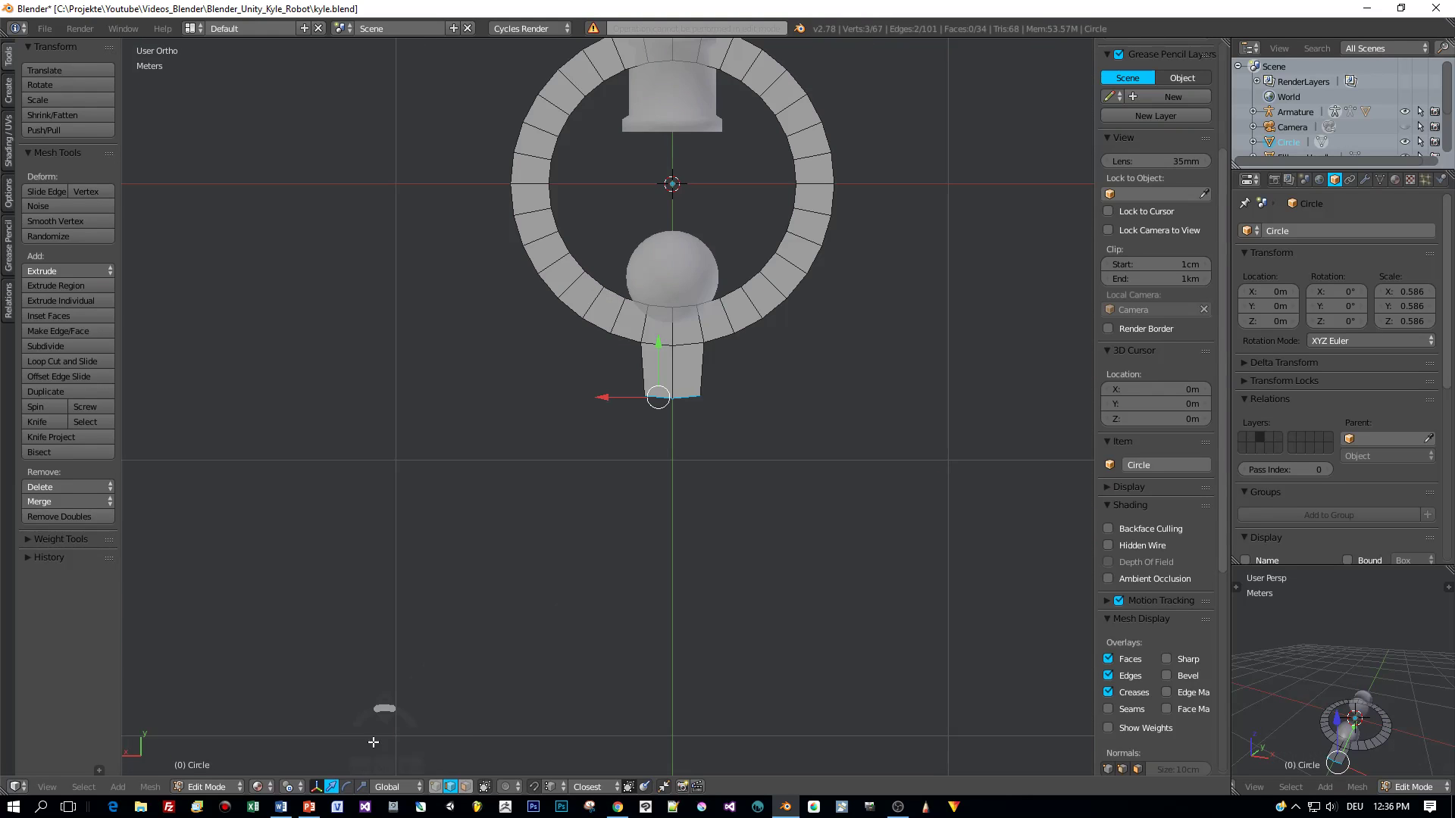
left_click(295, 792)
left_click(350, 717)
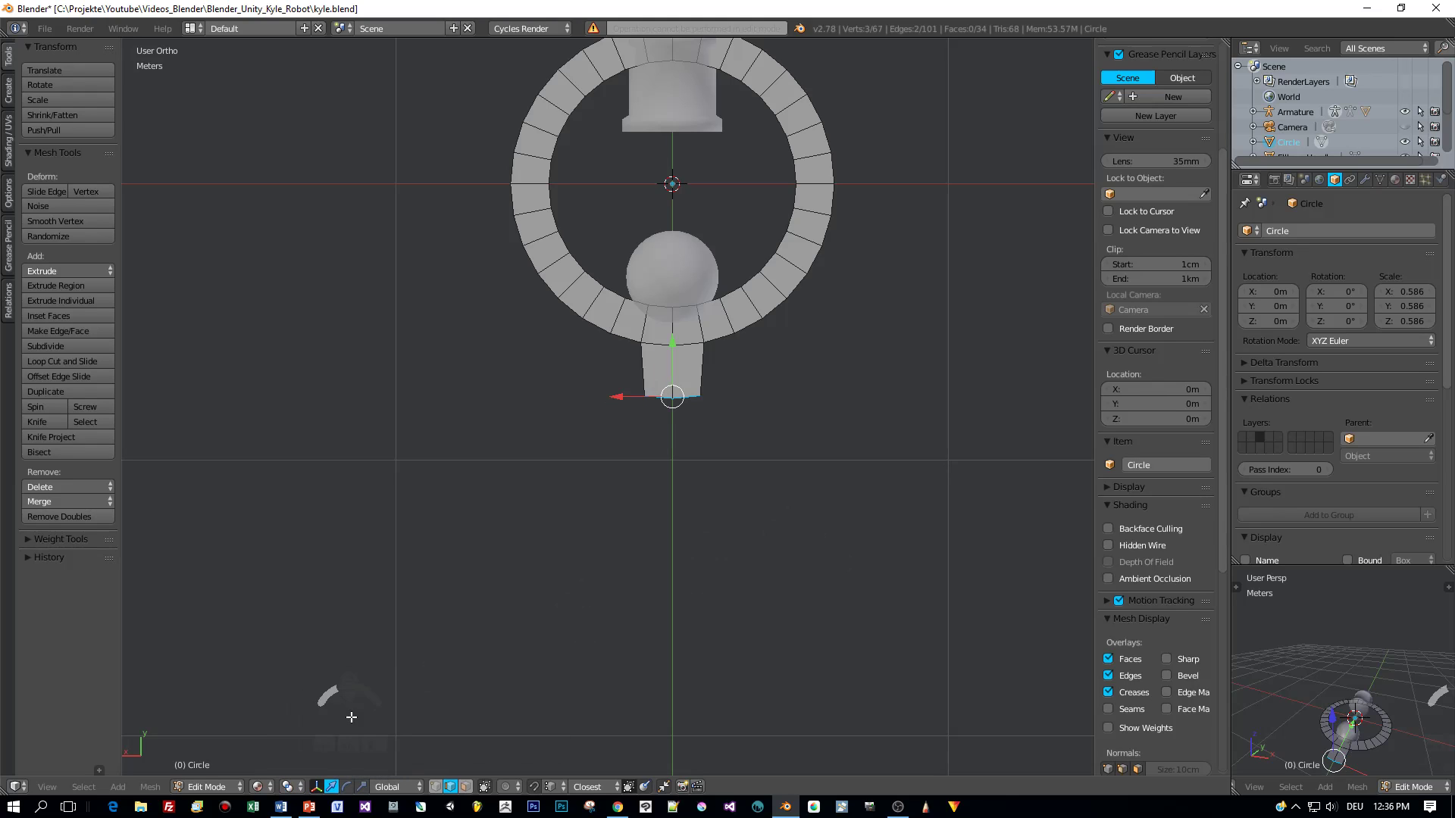
key("s")
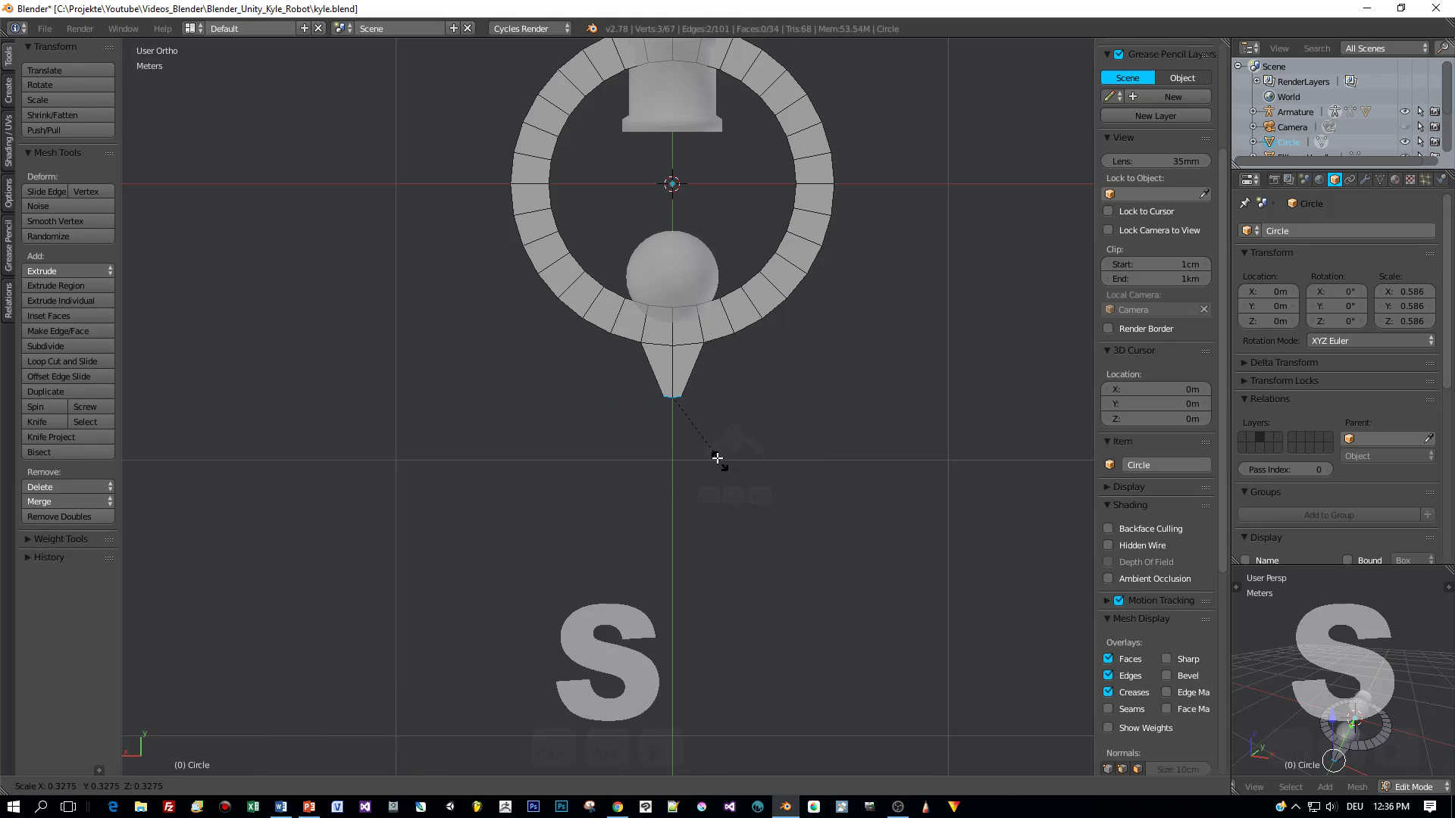
left_click(681, 419)
- Remove doubled vertices from the whole ring mesh and return to Object Mode
key("a")
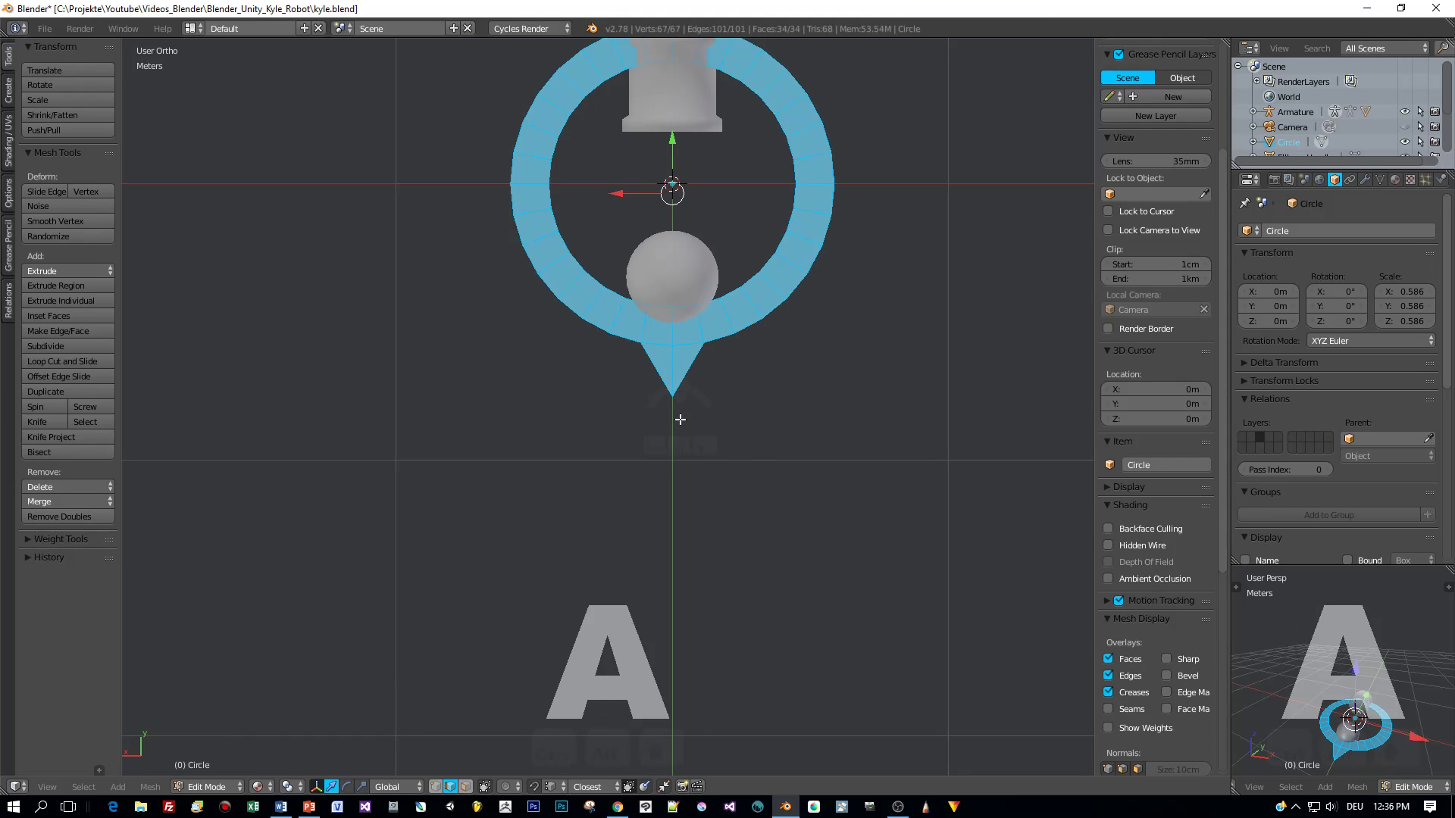
left_click(73, 519)
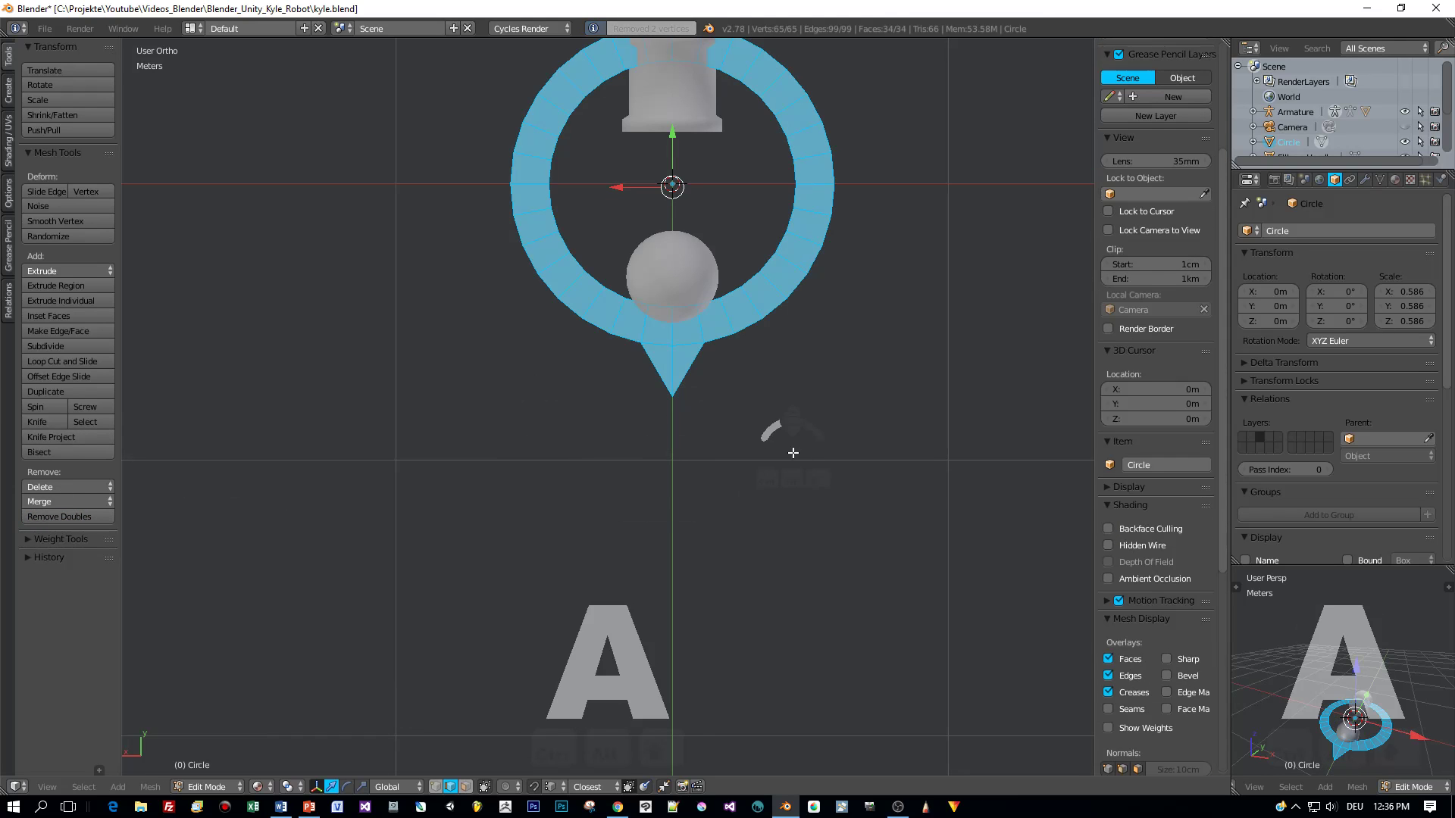
key("Tab")
left_click(697, 453)
middle_click_drag(811, 470, 679, 409)
scroll(680, 424, "down", 3)
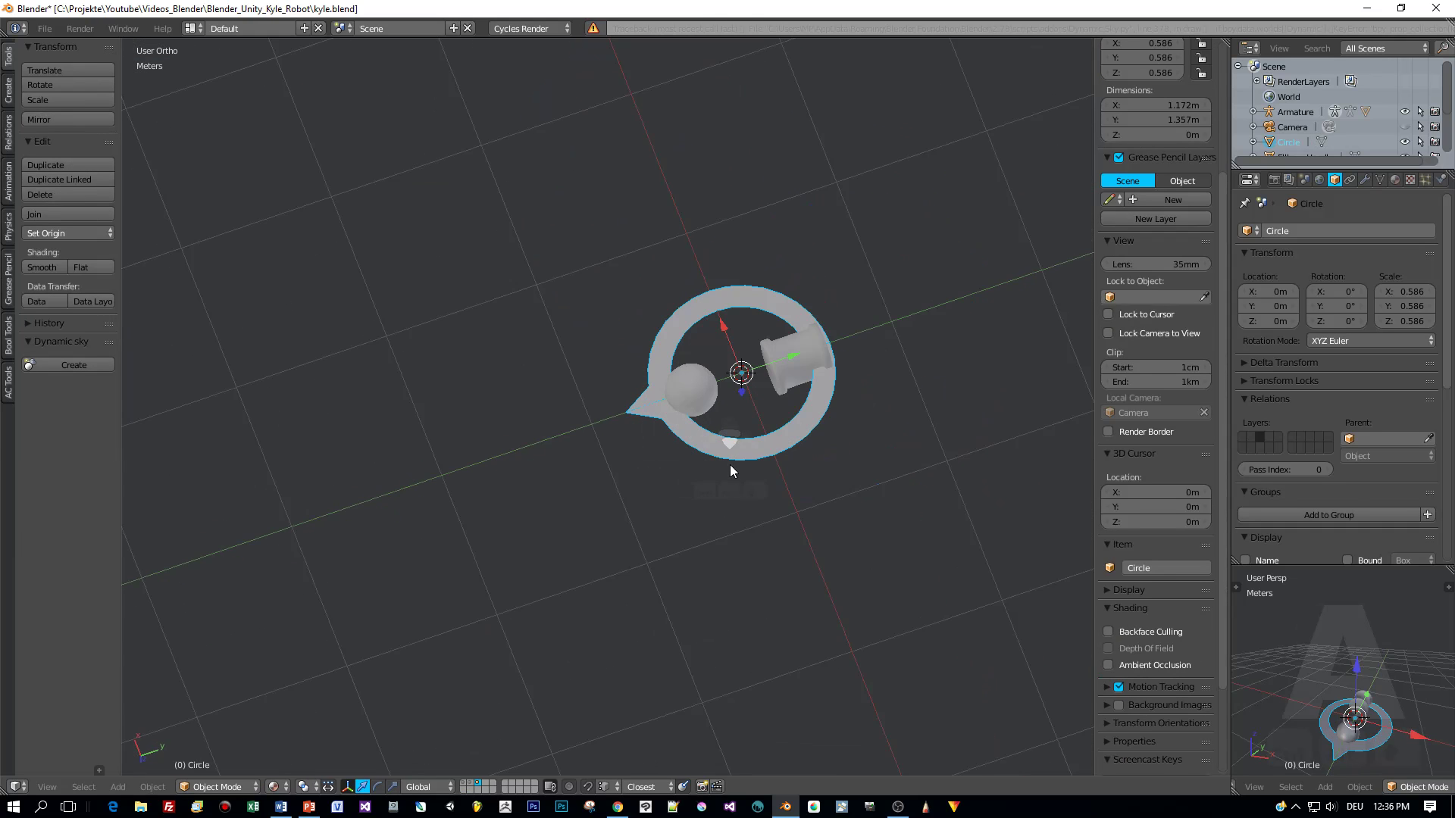
mouse_move(729, 465)
middle_mouse_down()
mouse_move(761, 447)
mouse_move(756, 461)
middle_mouse_up()
scroll(766, 474, "up", 2)
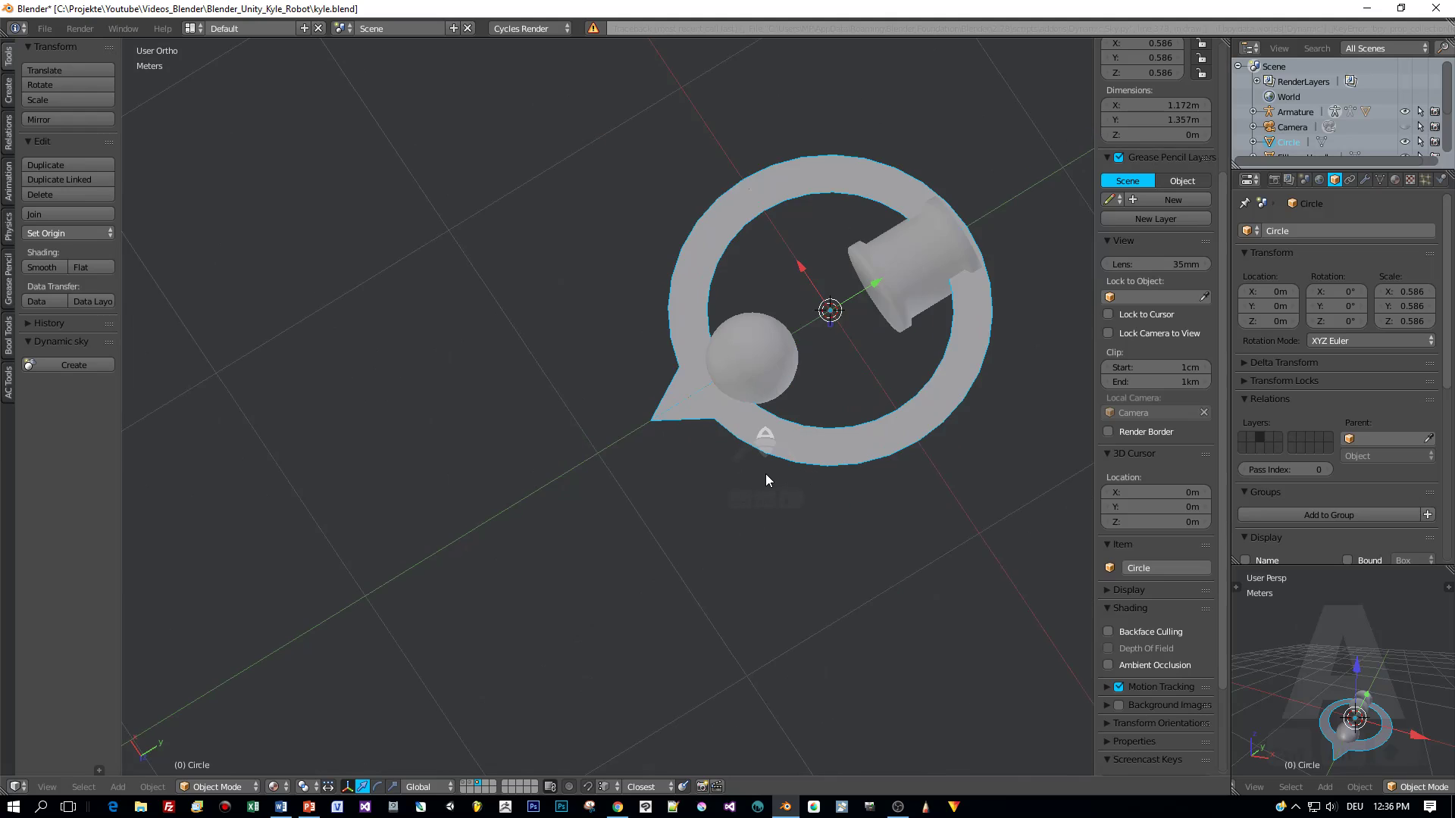
- Assign the Circle object as the custom display shape of move_all_bone
scroll(766, 475, "down", 2)
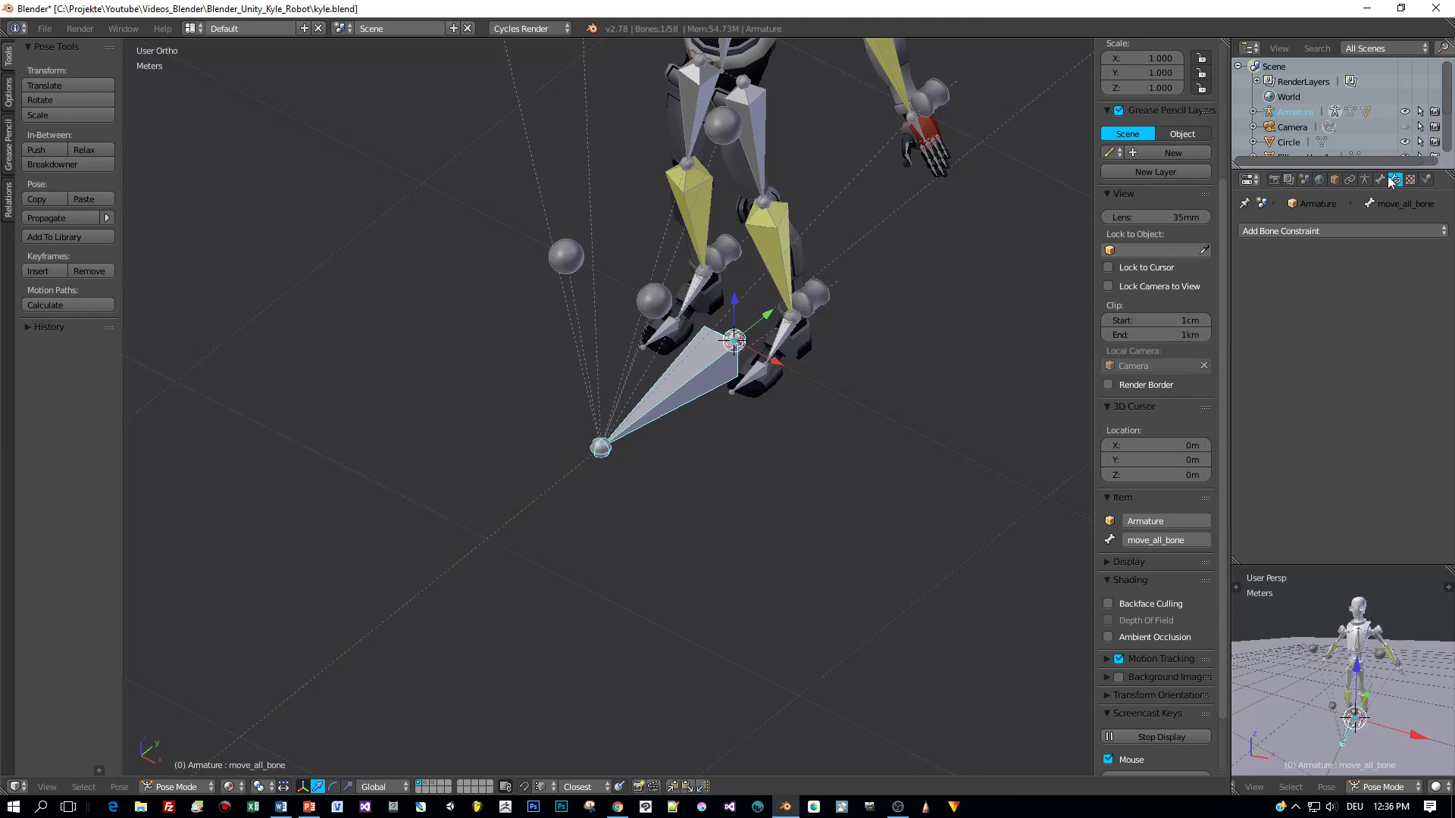
left_click(1379, 180)
scroll(1396, 458, "down", 8)
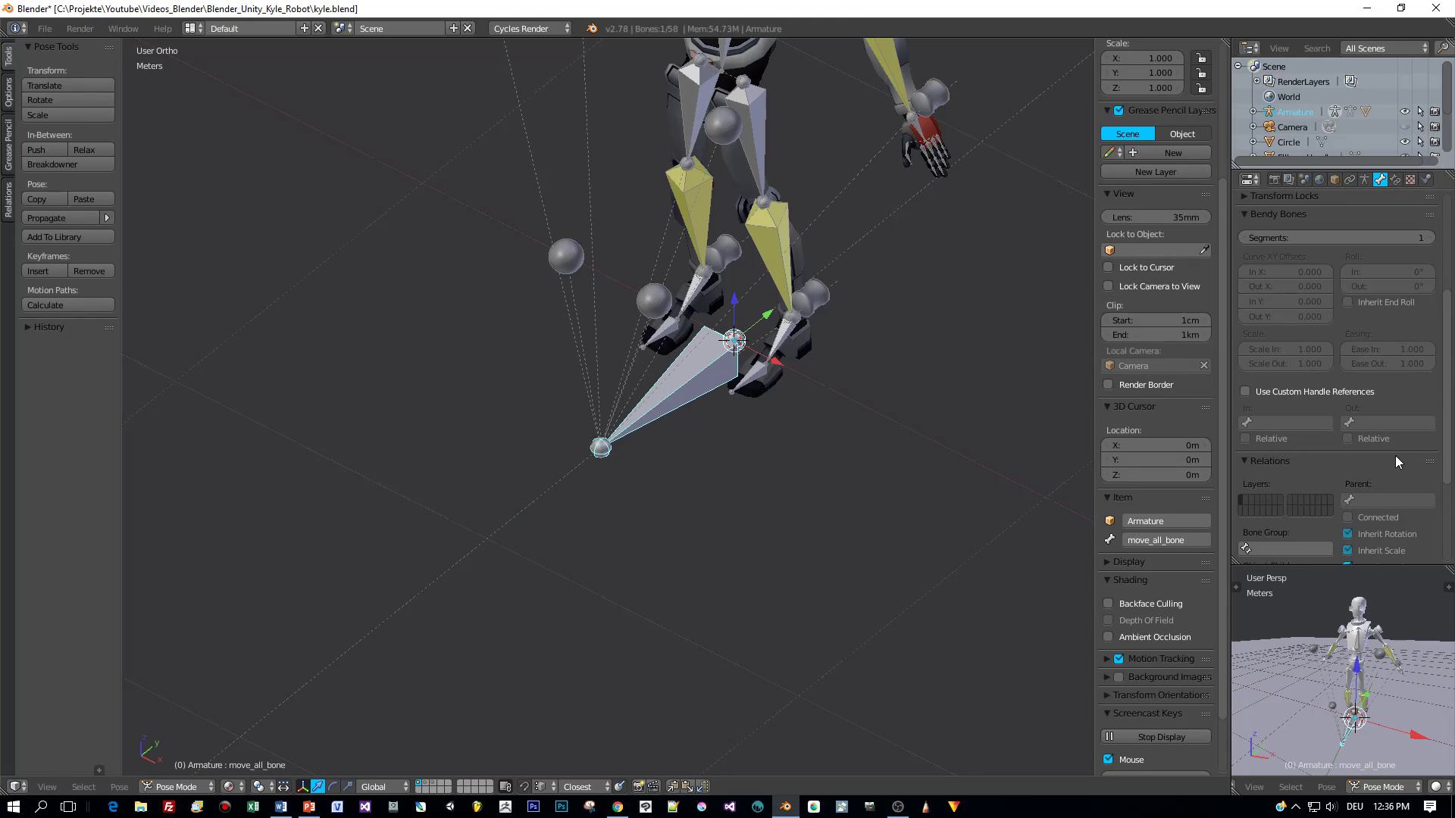
left_click(1376, 496)
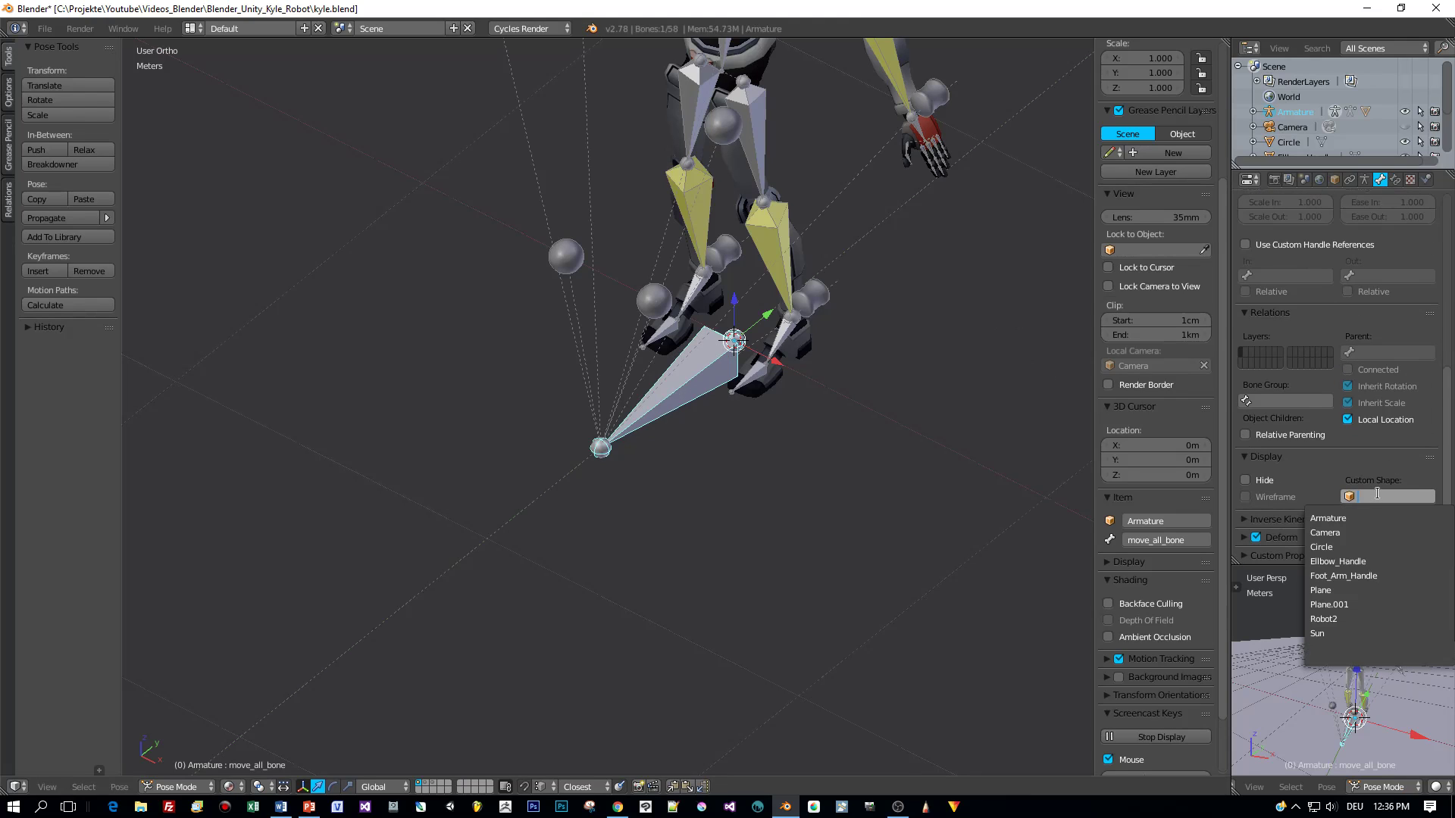
left_click(1322, 546)
scroll(980, 376, "down", 2)
mouse_move(920, 379)
middle_mouse_down()
mouse_move(879, 329)
mouse_move(862, 362)
mouse_move(911, 371)
middle_mouse_up()
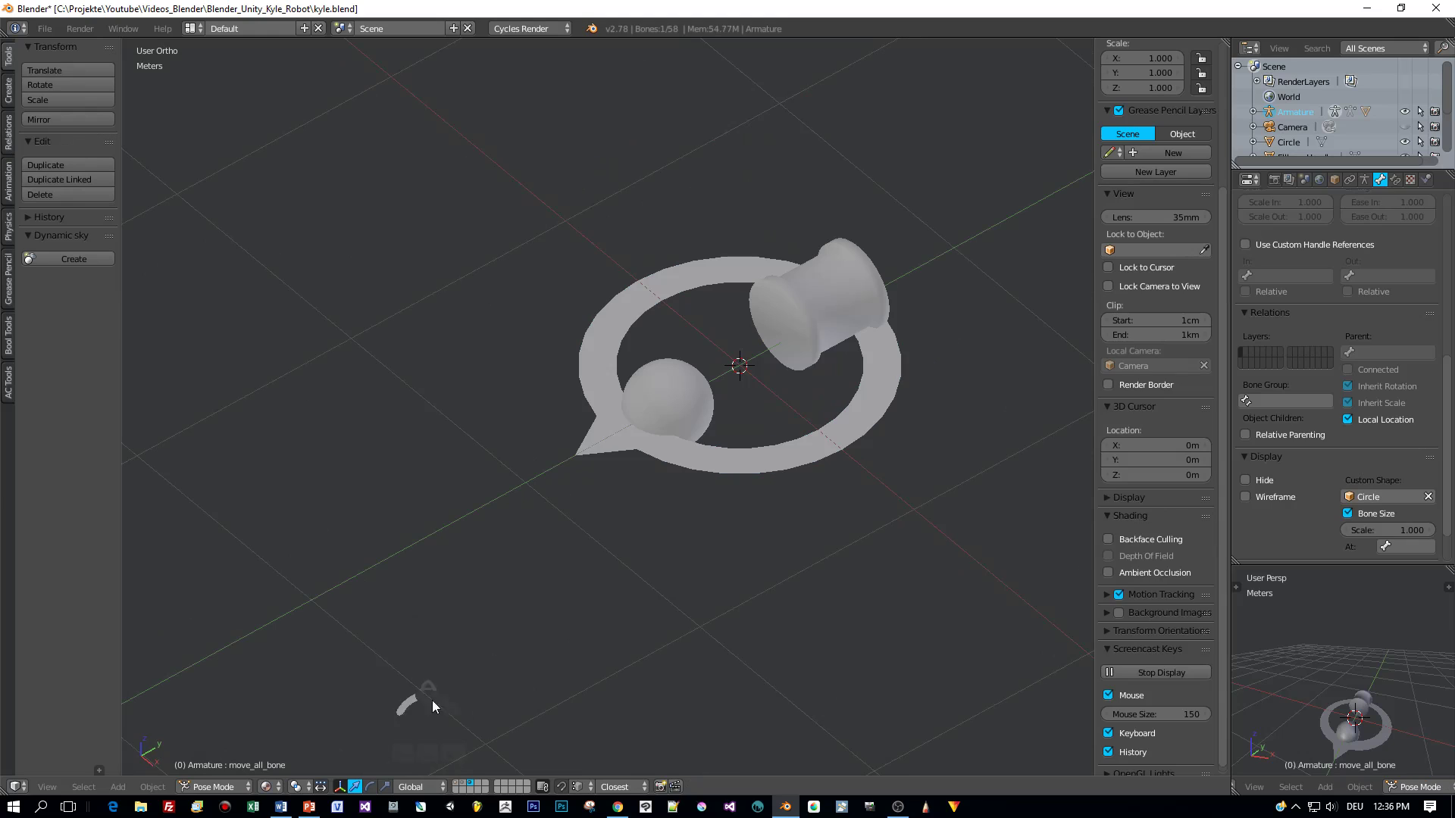
- Rotate the Circle ring object 180° about the Z axis and save the file
right_click(752, 462)
scroll(748, 522, "down", 3)
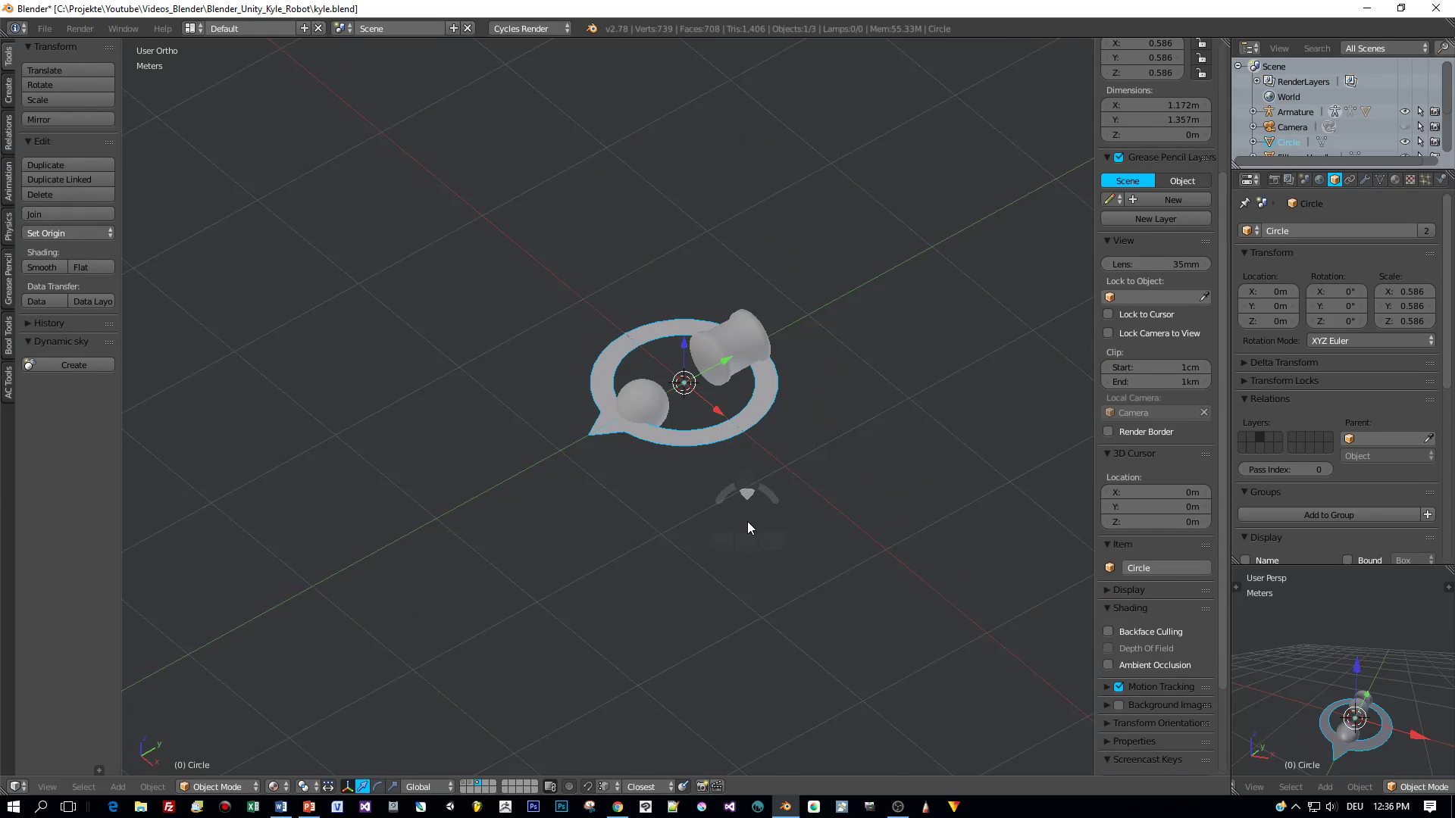
middle_click_drag(735, 538, 741, 537)
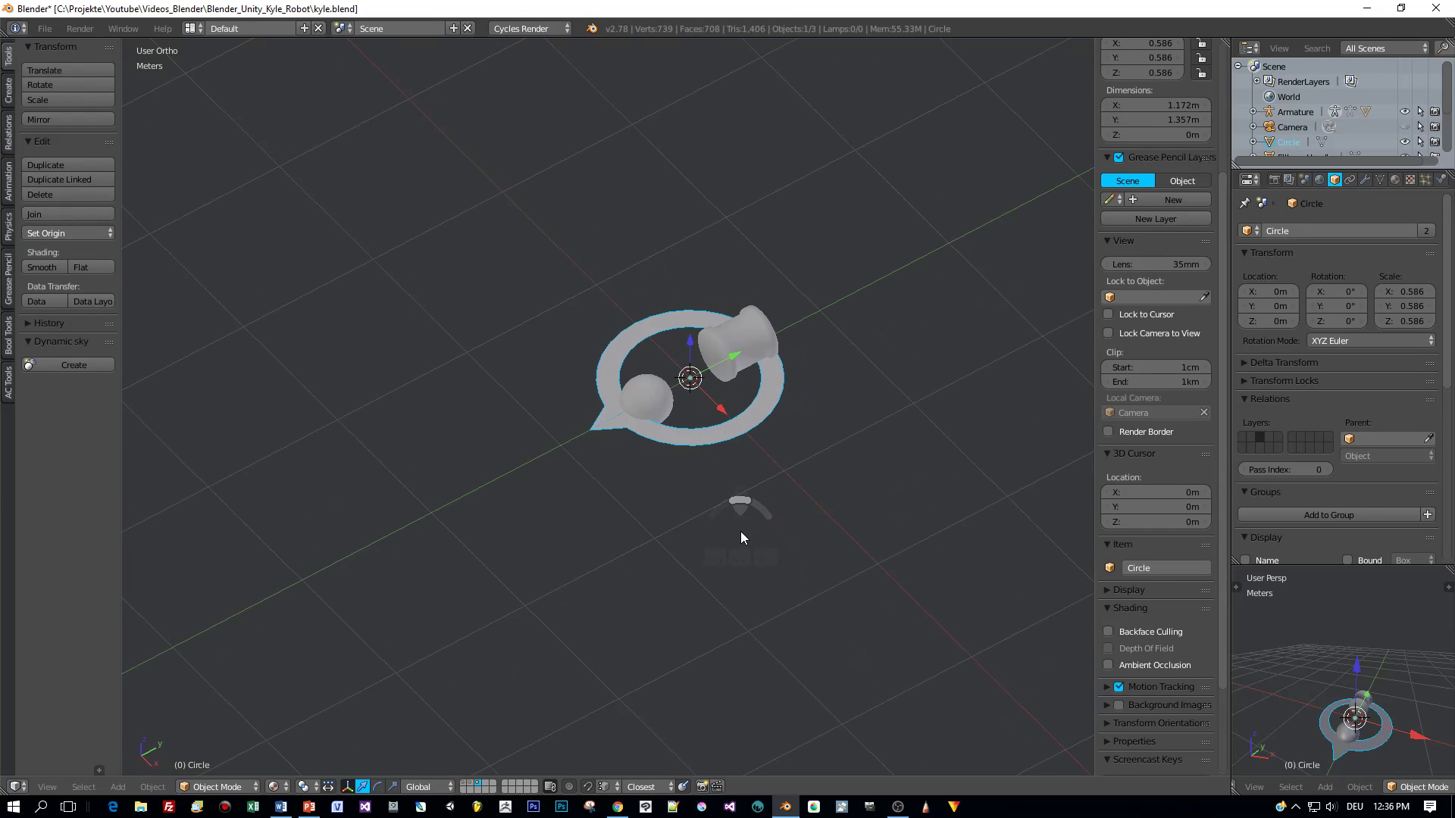
key("r")
type("z180")
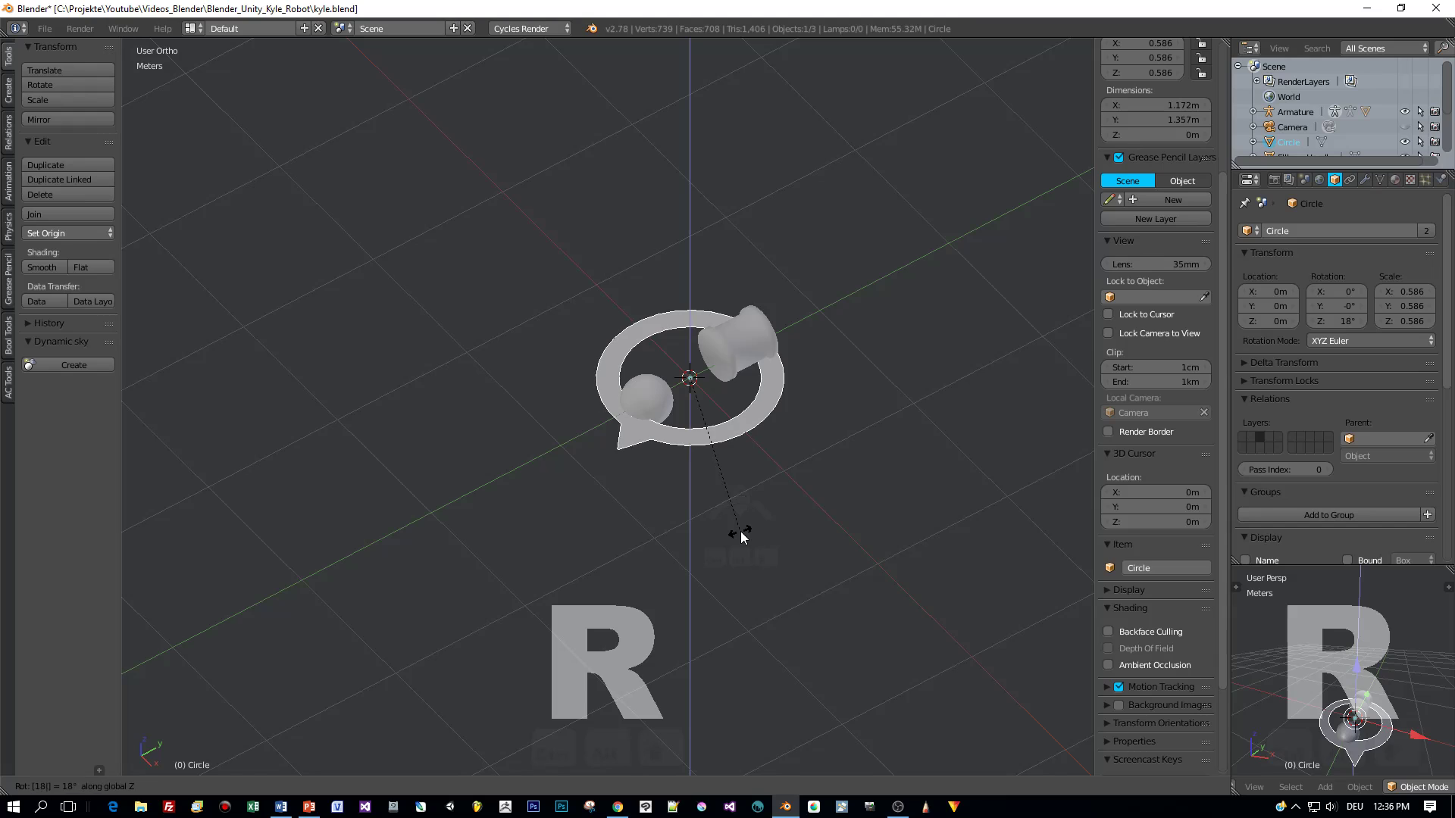
key("Return")
key("ctrl+s")
left_click(740, 534)
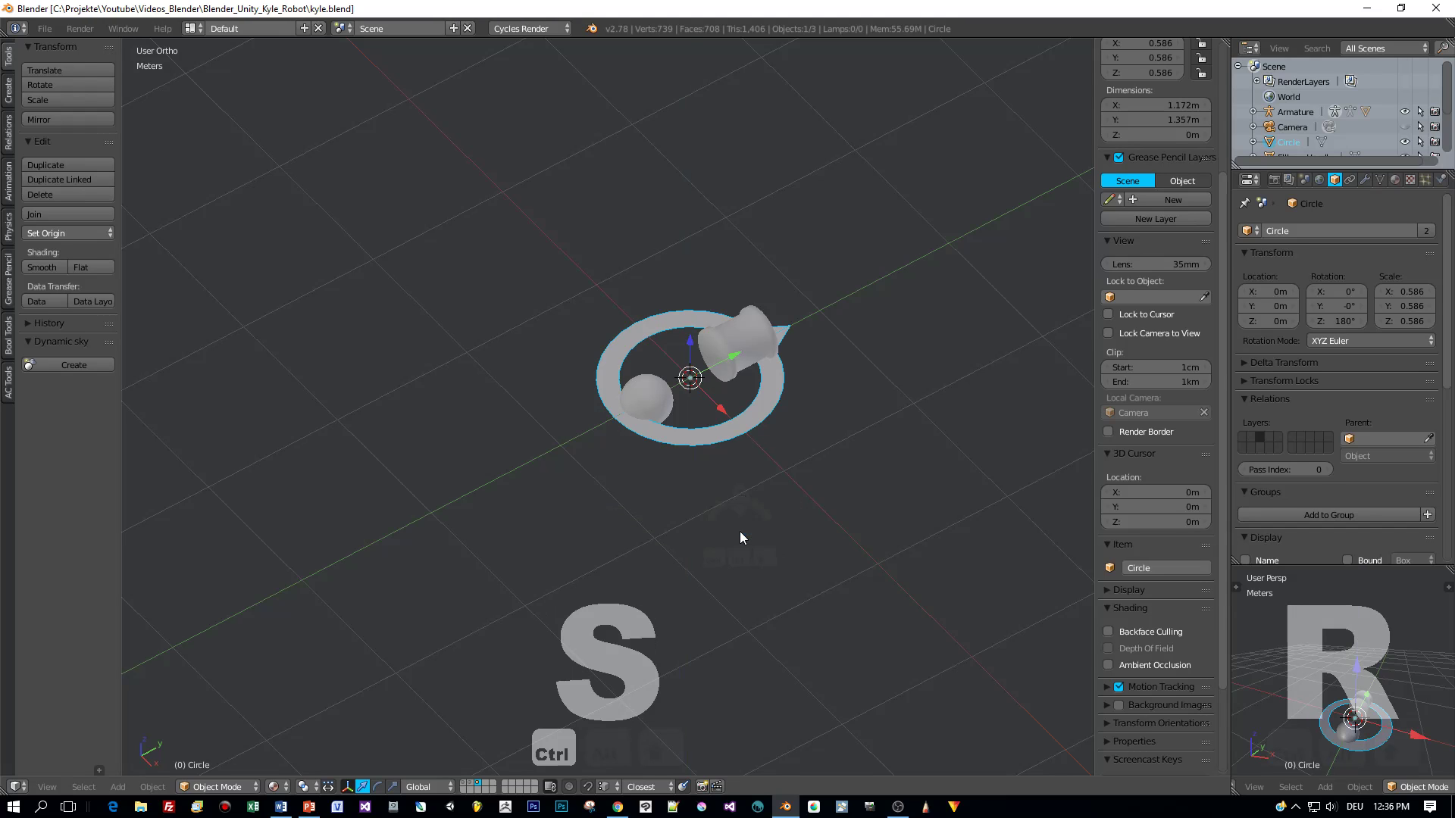
- Apply the rotation of the Circle ring object to its mesh data
key("shift+a")
mouse_move(635, 585)
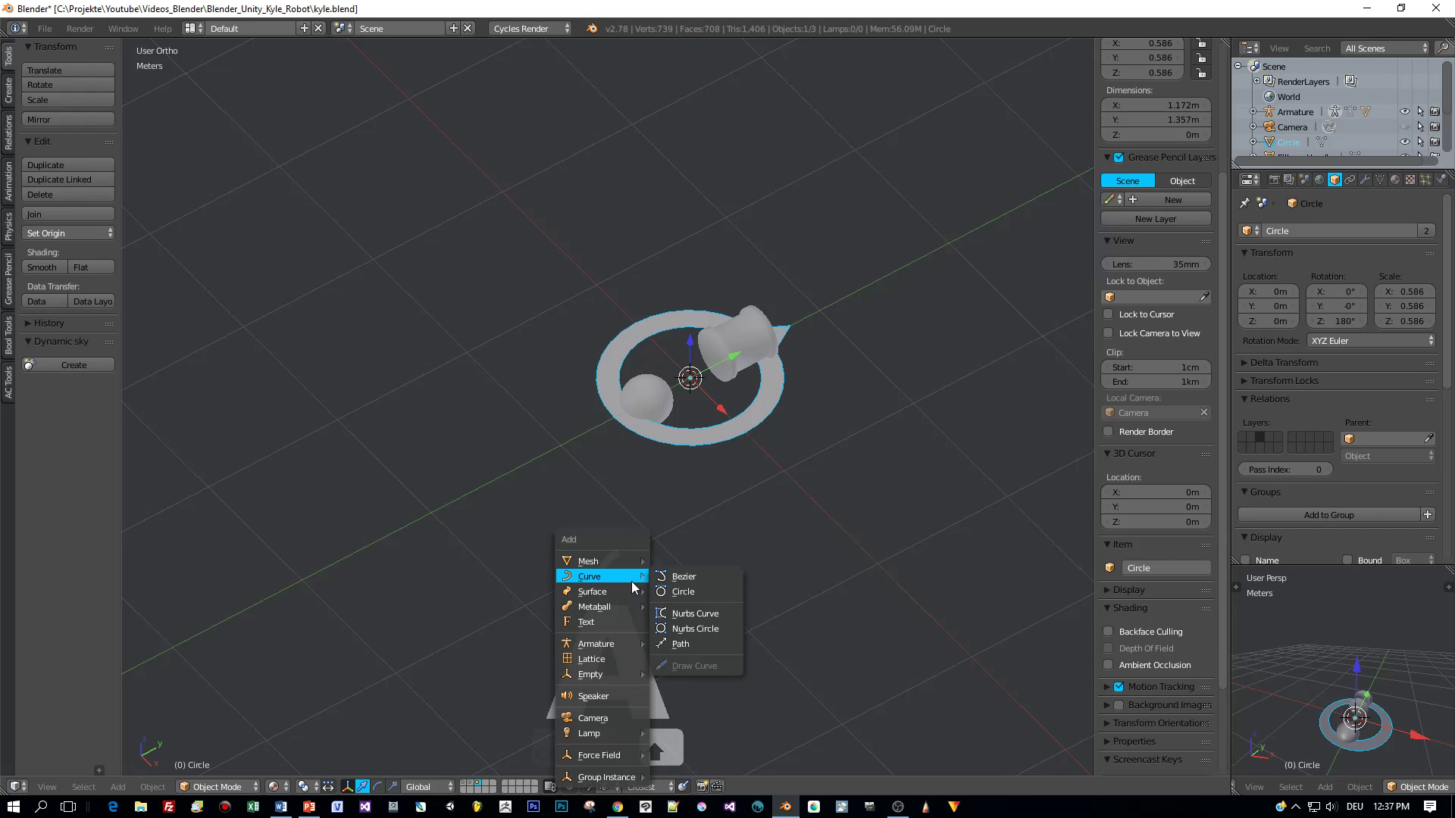
key("ctrl+a")
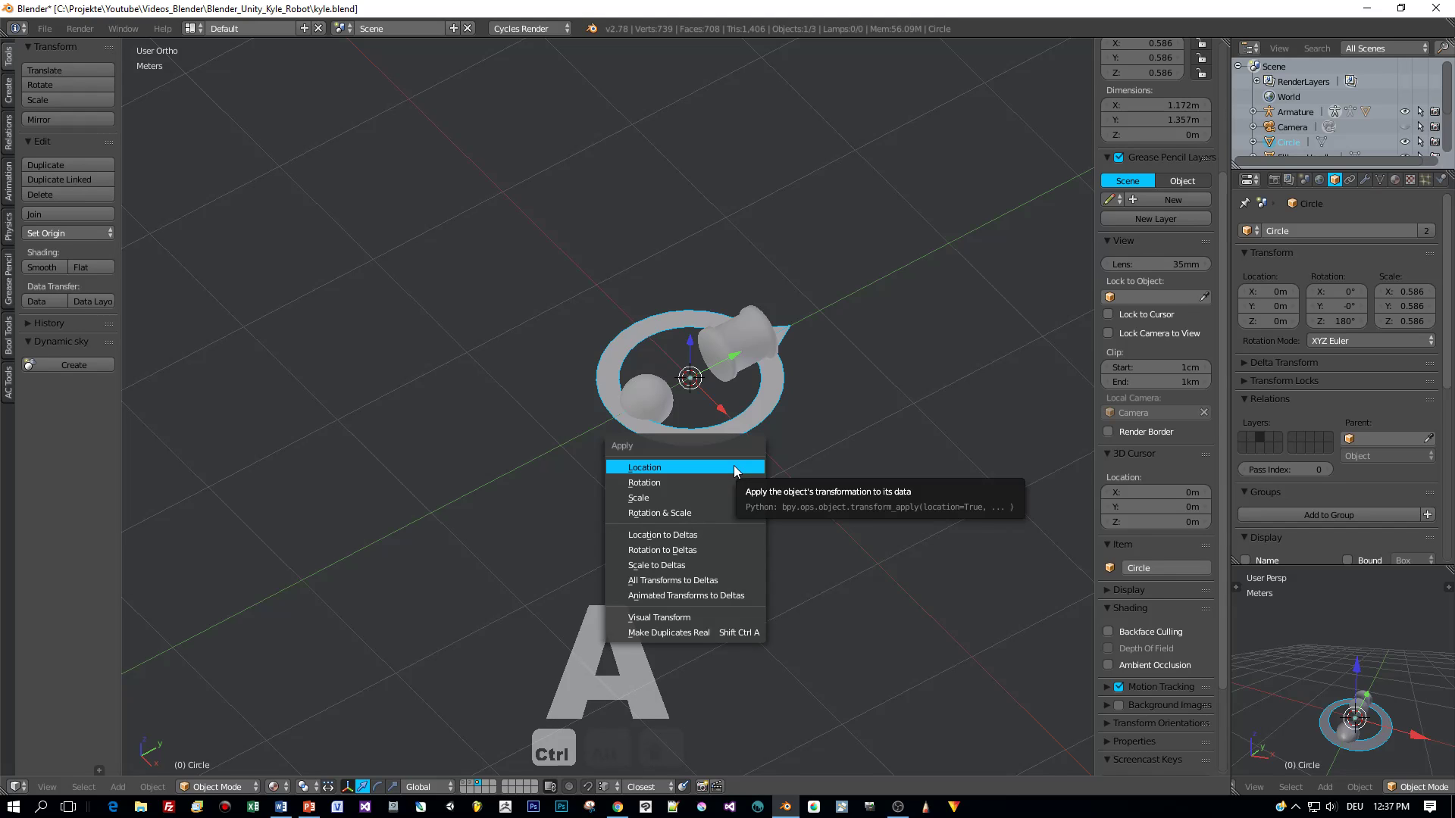
left_click(717, 483)
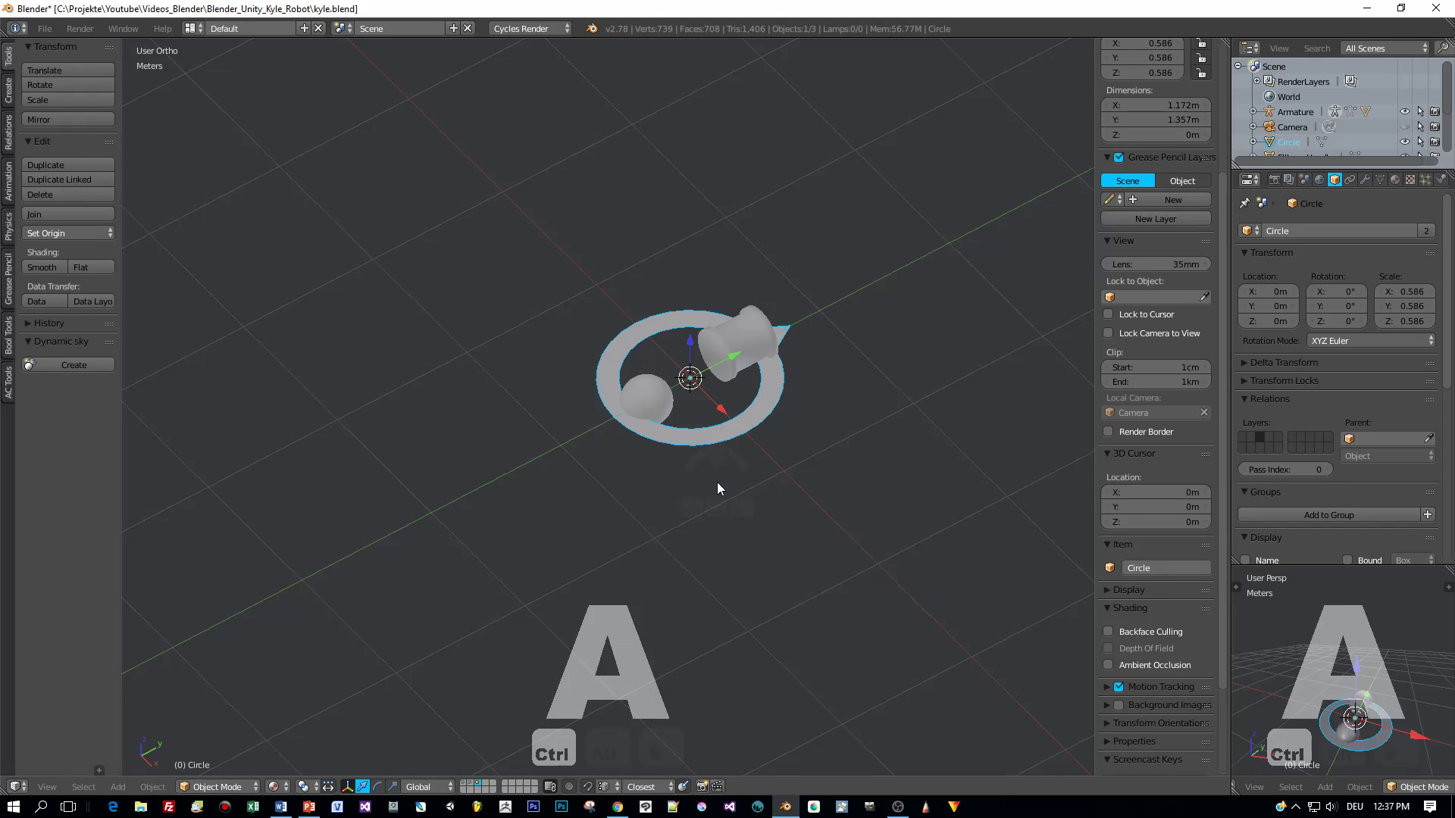
- Switch to the robot's layer and select move_all_bone by its ring shape in Pose Mode
left_click(463, 782, "shift")
middle_click_drag(684, 546, 711, 446)
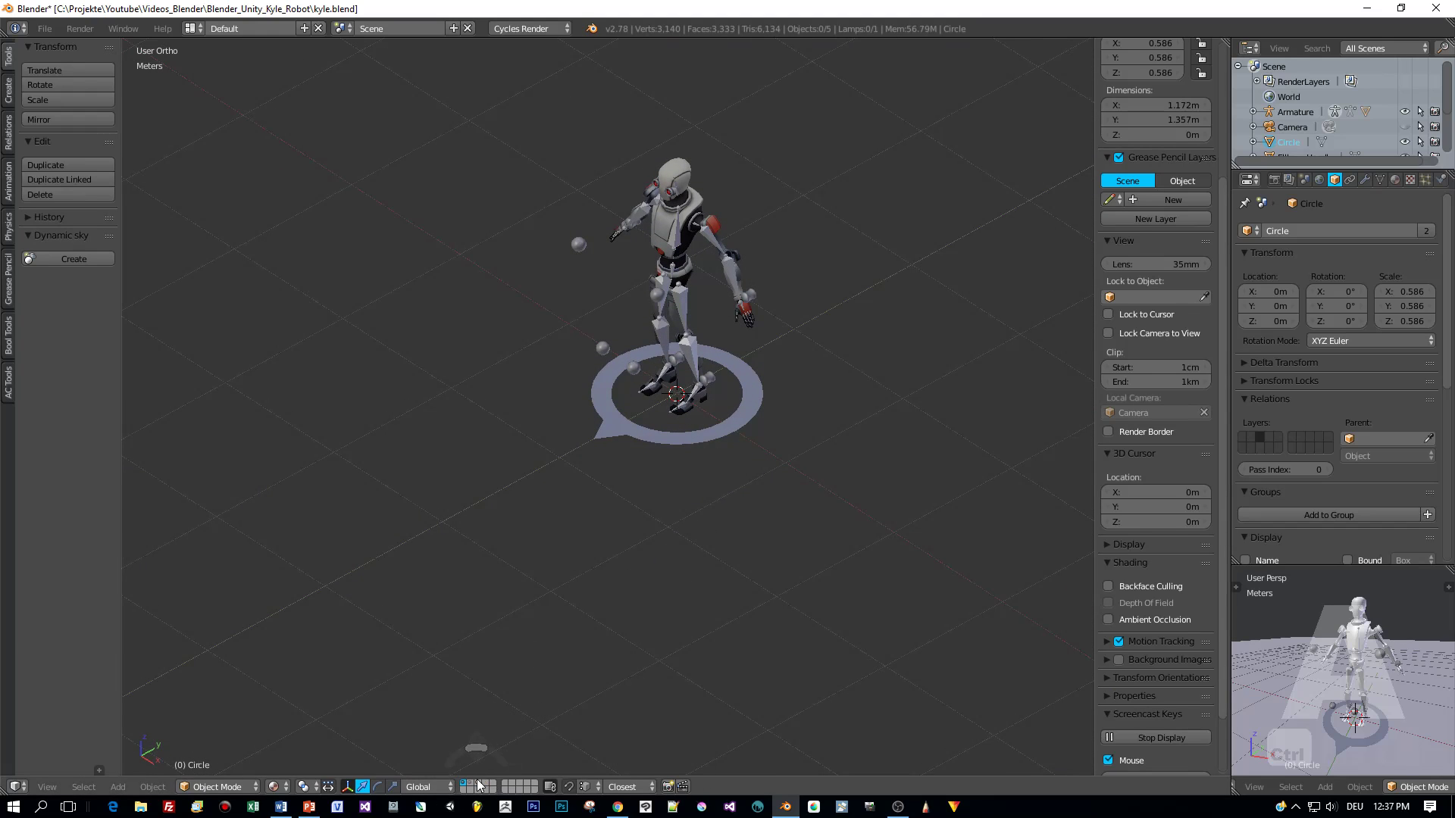
middle_click_drag(576, 589, 672, 470)
right_click(693, 450)
key("ctrl+Tab")
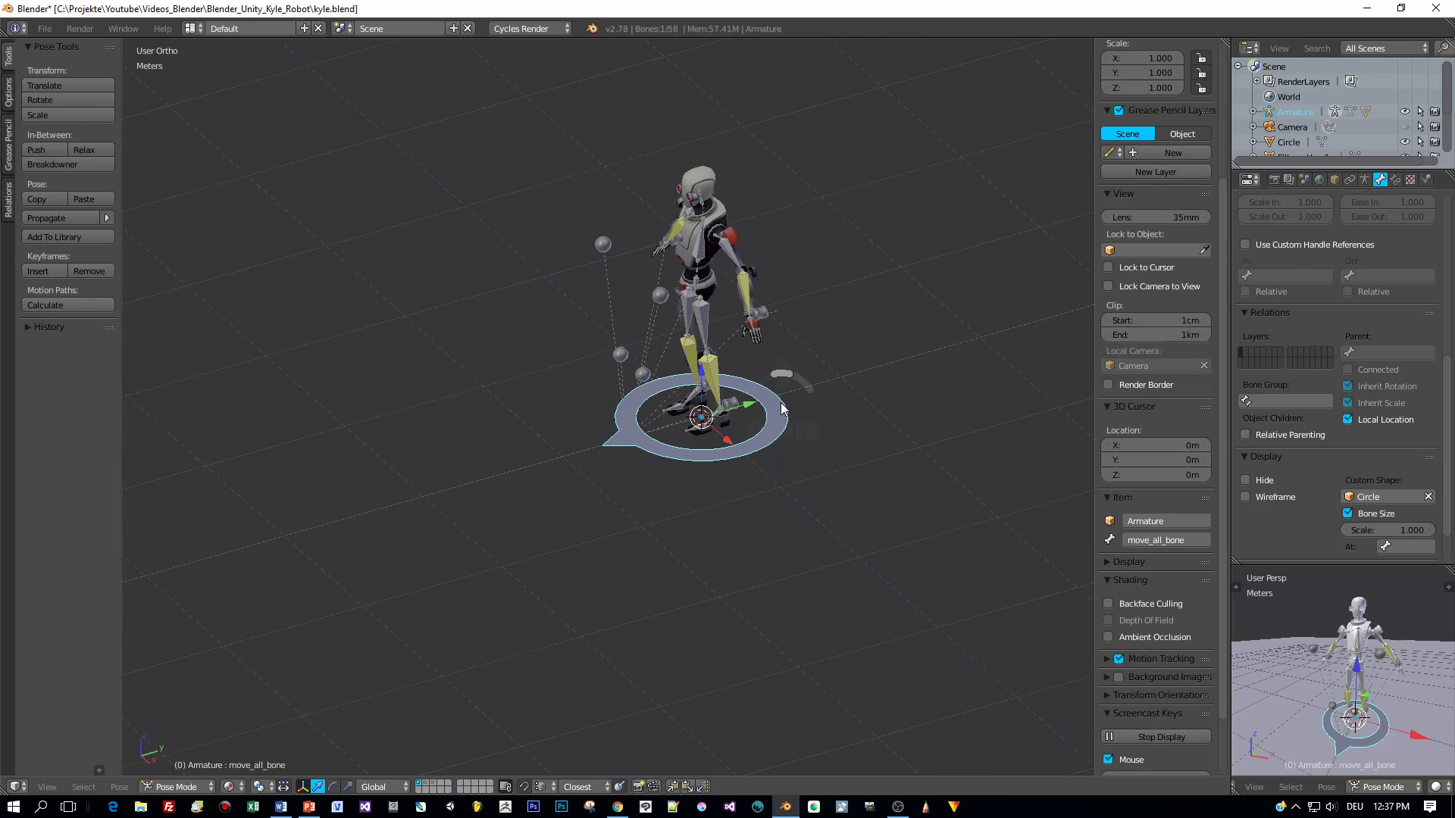
- Test moving the whole robot along the Y axis with move_all_bone and undo the move
key("g")
key("y")
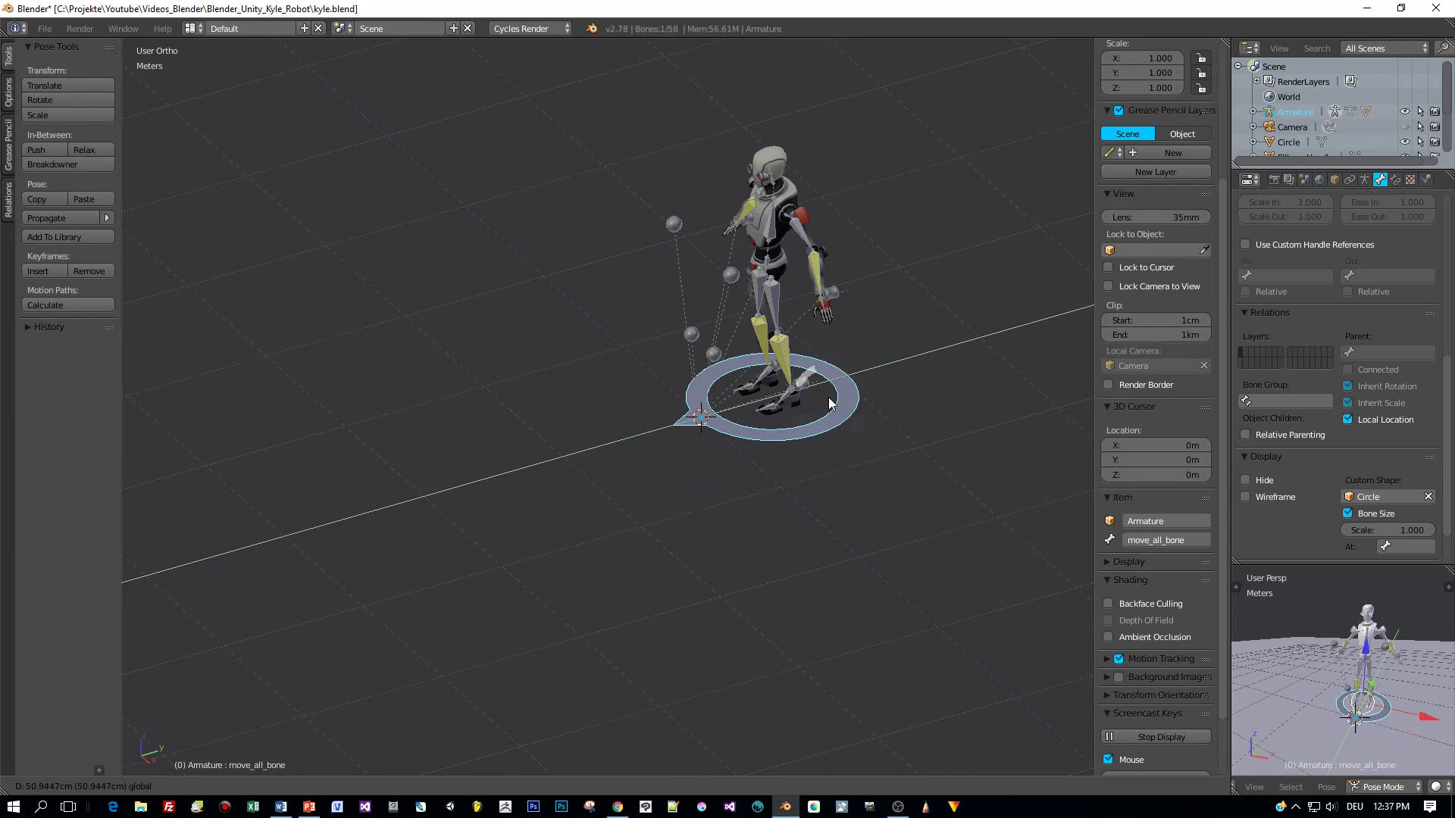
left_click(762, 462)
key("ctrl+z")
key("ctrl+z")
key("ctrl+z")
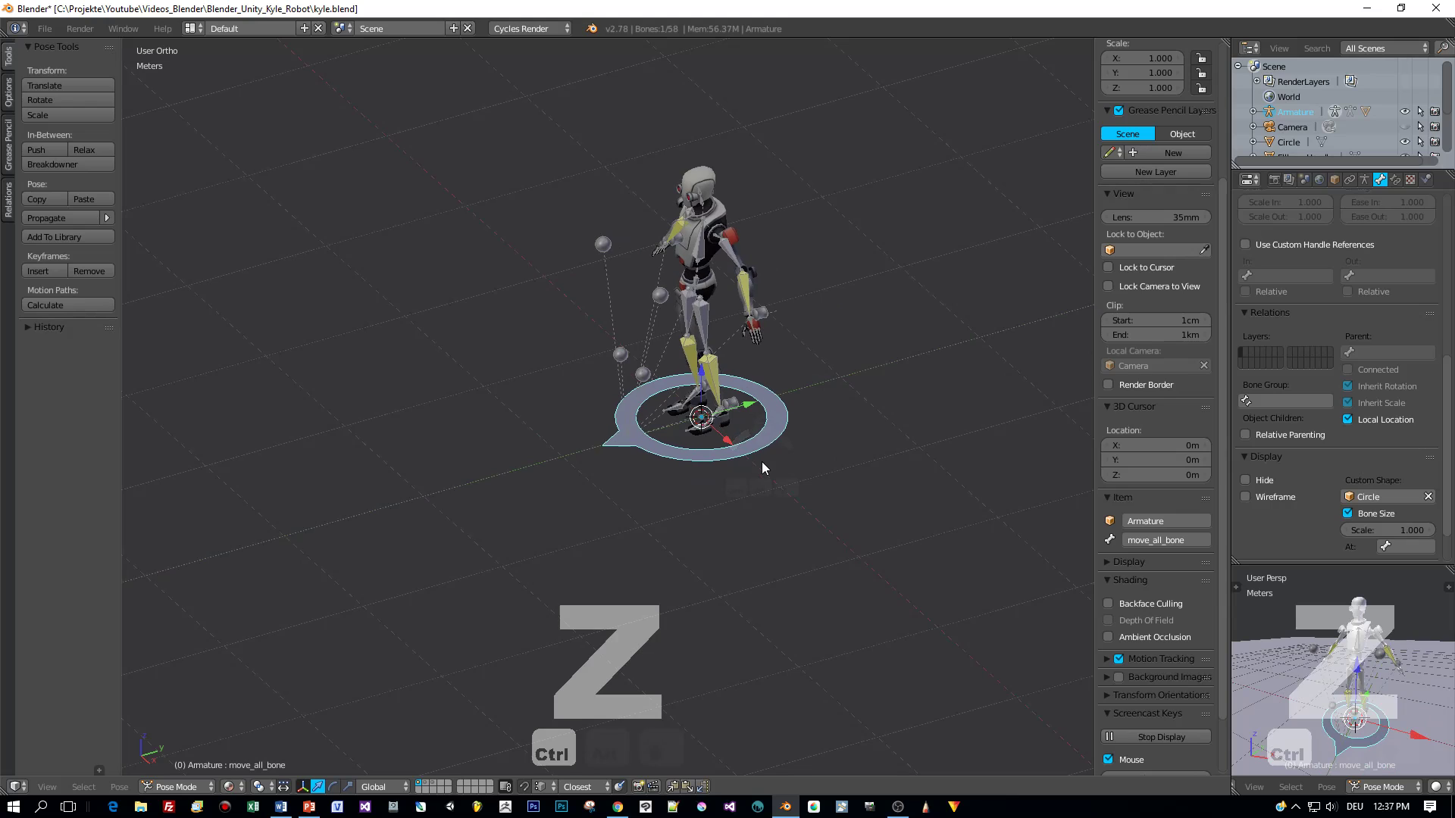
- Test rotating the whole robot about the Z axis with move_all_bone and revert the rotation
scroll(772, 500, "up", 2)
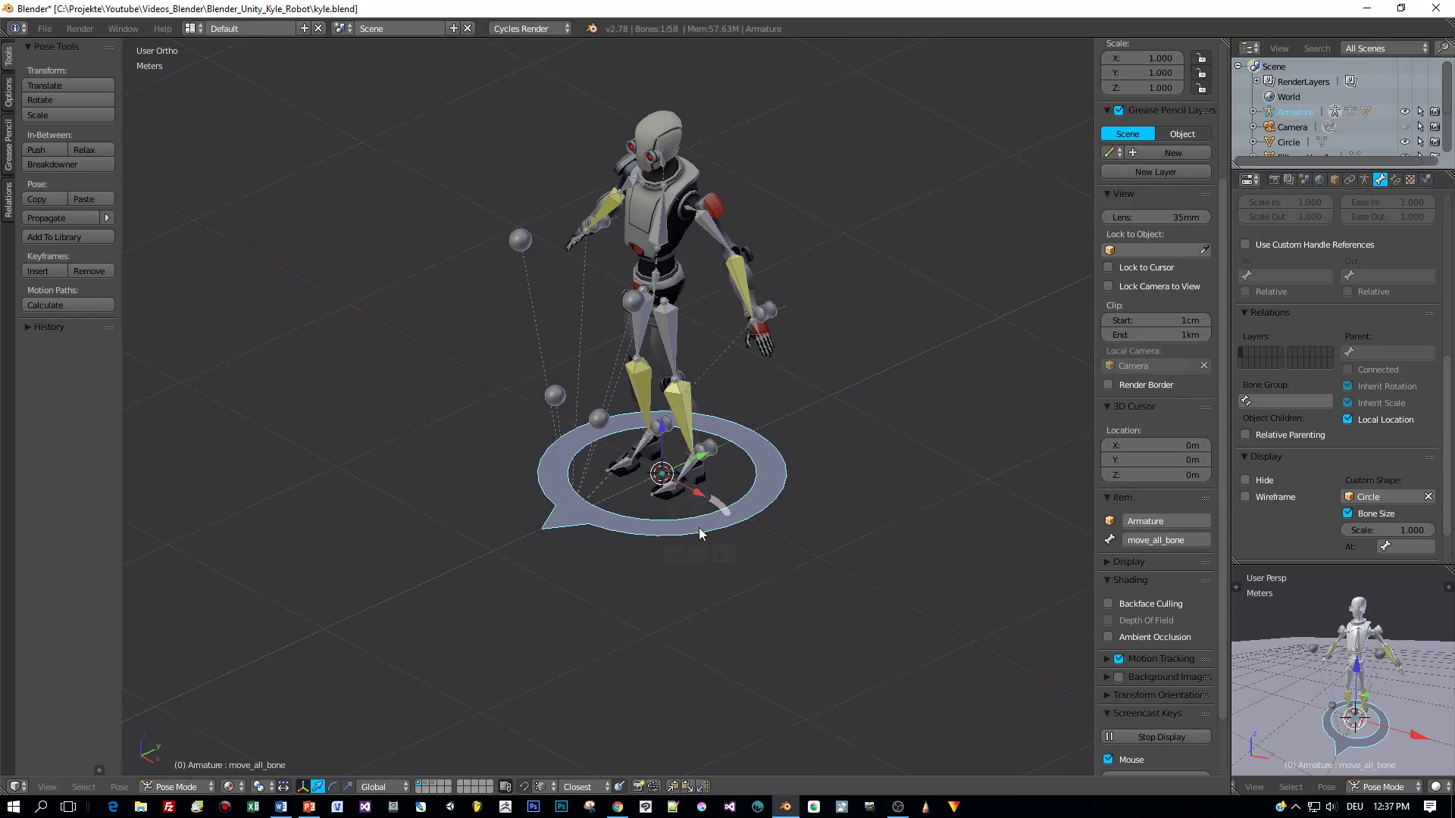
key("r")
key("z")
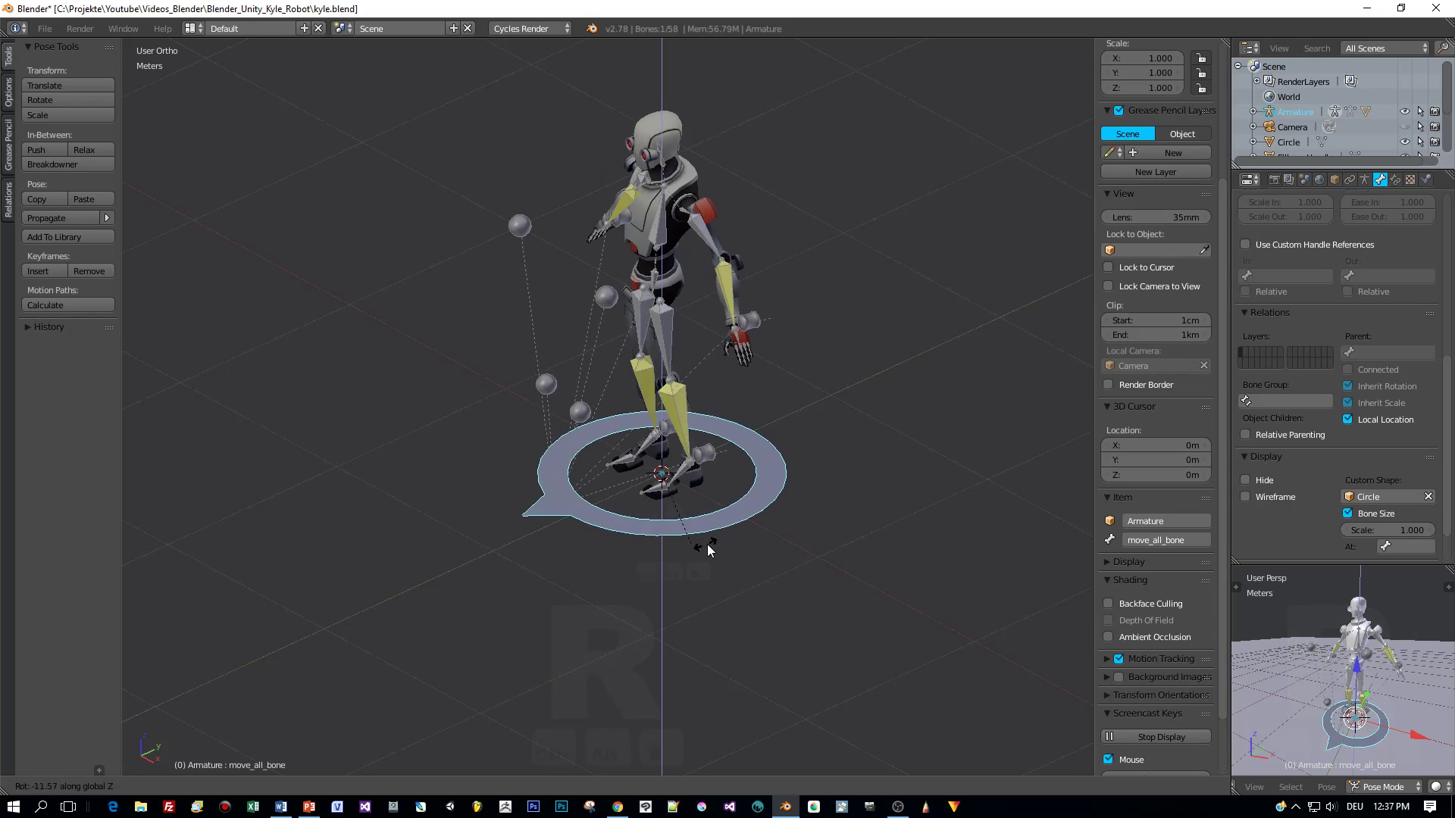
left_click(713, 522)
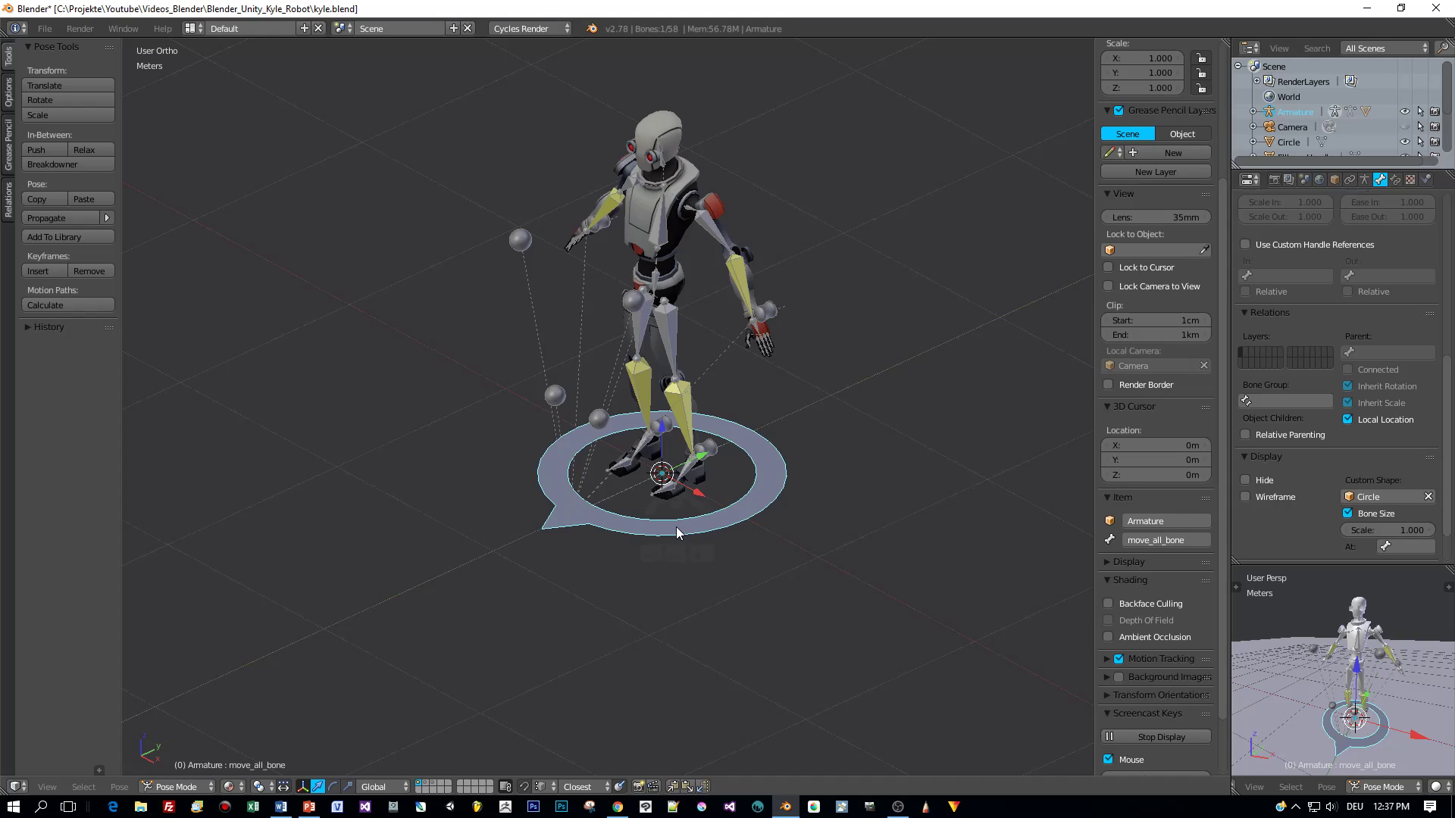
- Disable Deform for move_all_bone in Edit Mode and return to Object Mode
key("Tab")
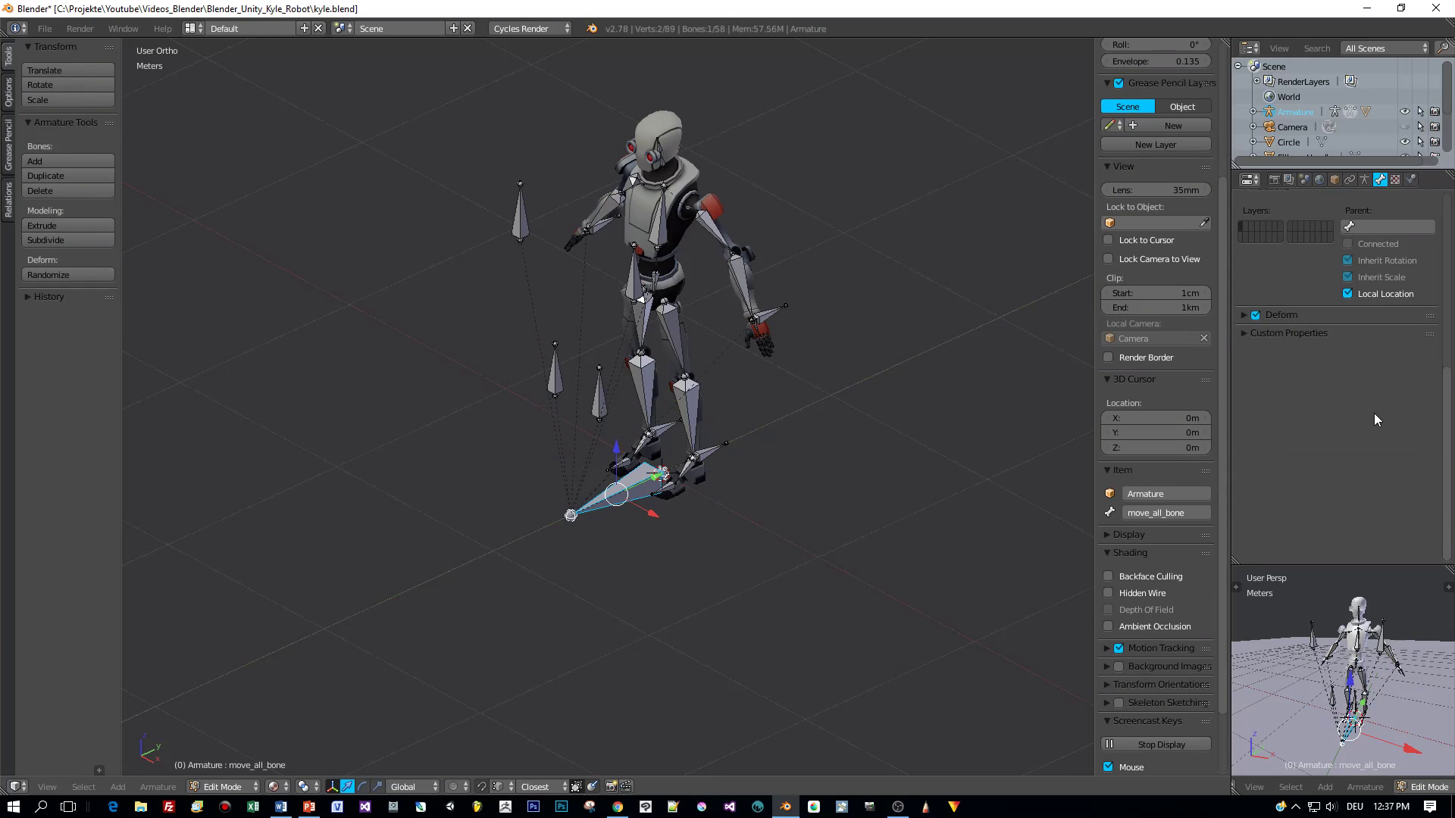
left_click(1256, 315)
key("Tab")
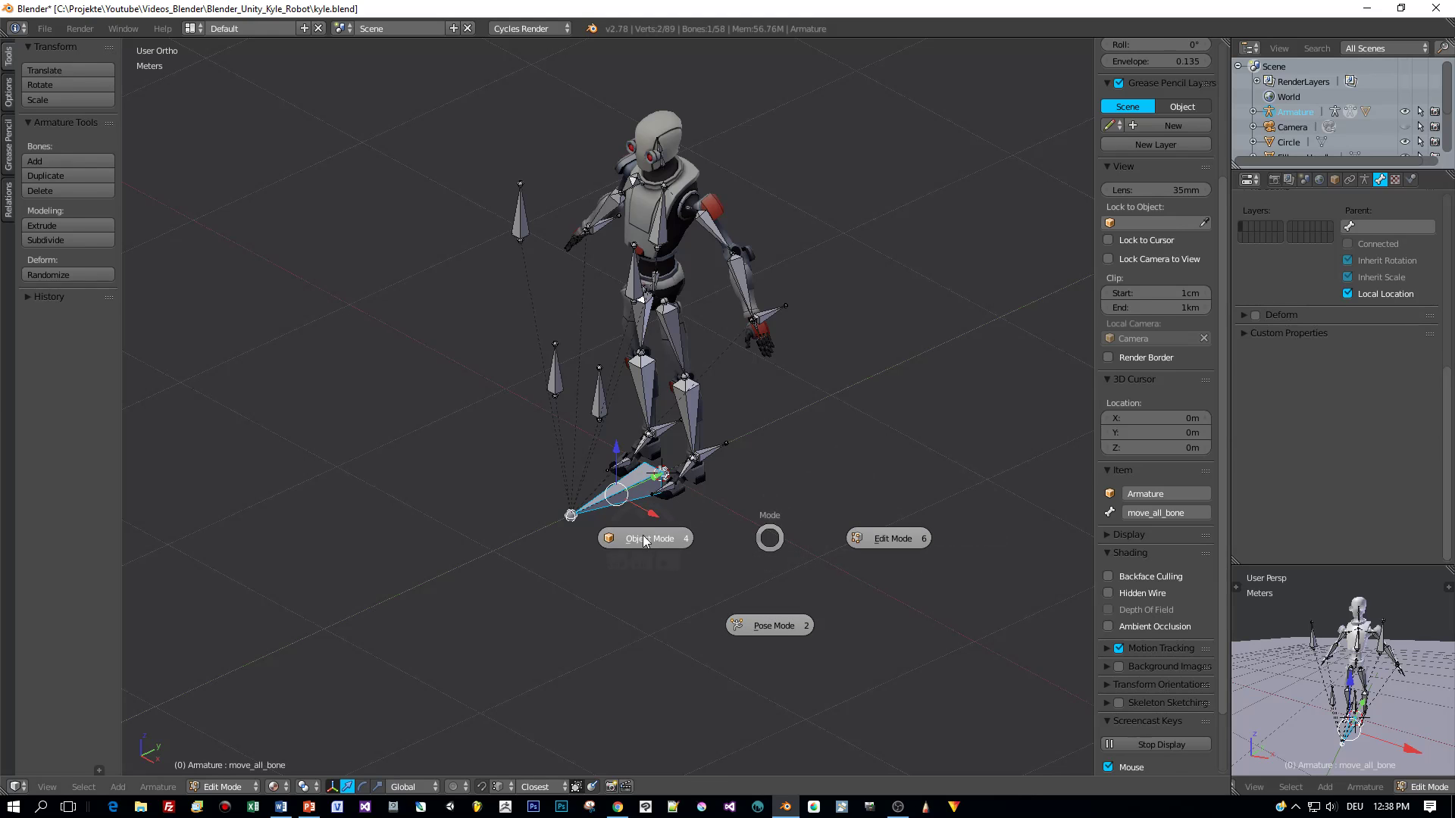
left_click(747, 524)
middle_click_drag(792, 524, 727, 523)
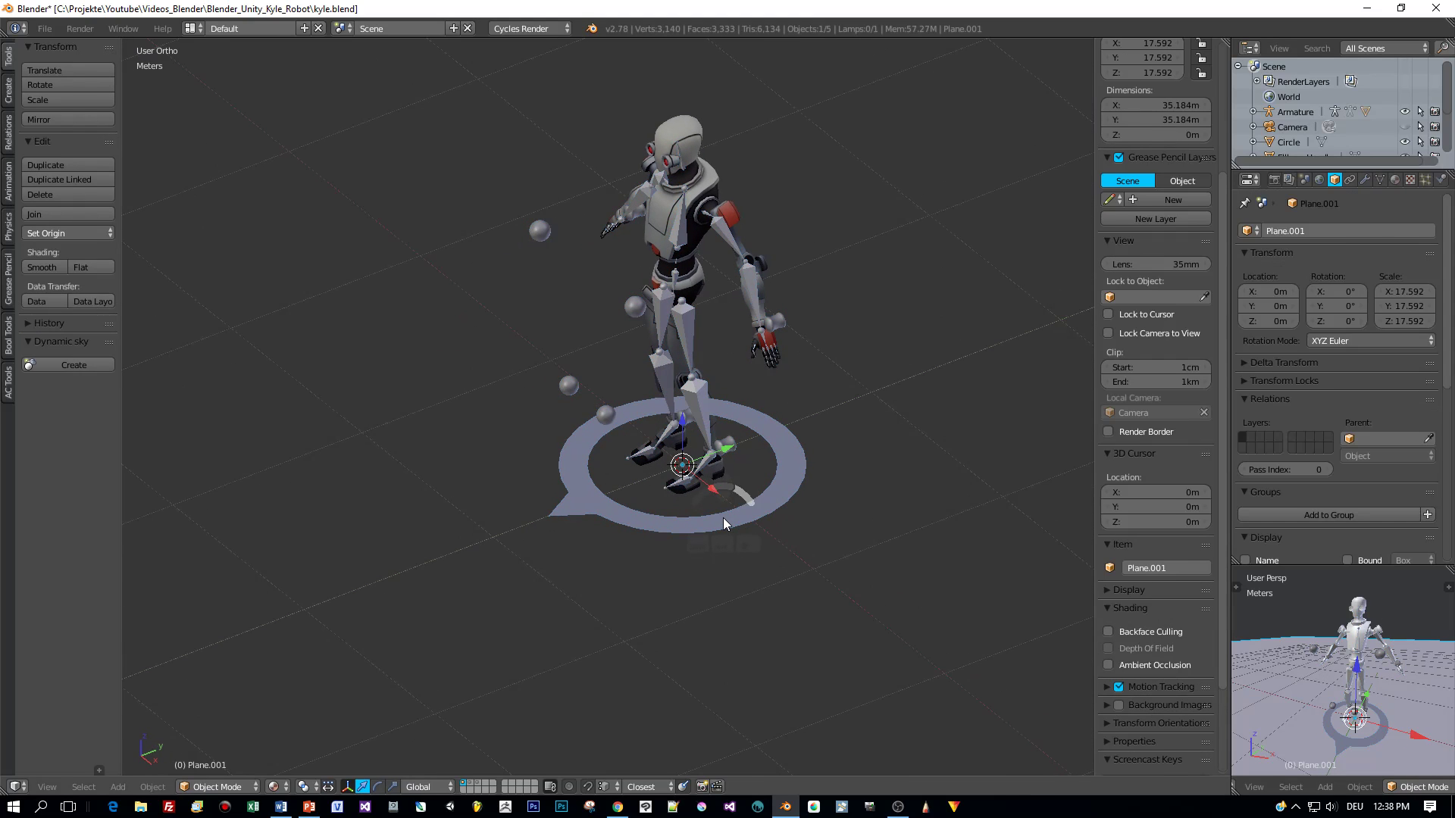